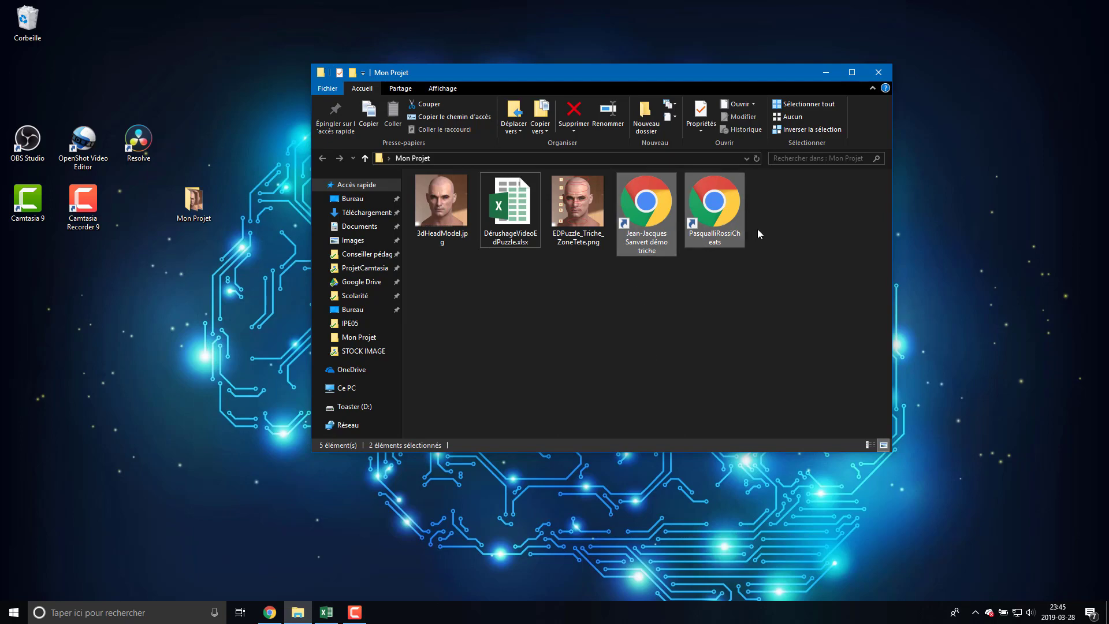
- Review the Mon Projet folder's video shortcuts, 3dHeadModel.jpg and EDPuzzle_Triche_ZoneTete.png images, and DérushageVideoEdPuzzle.xlsx workbook
{"action": "left_click", "coordinate": [275, 619]}
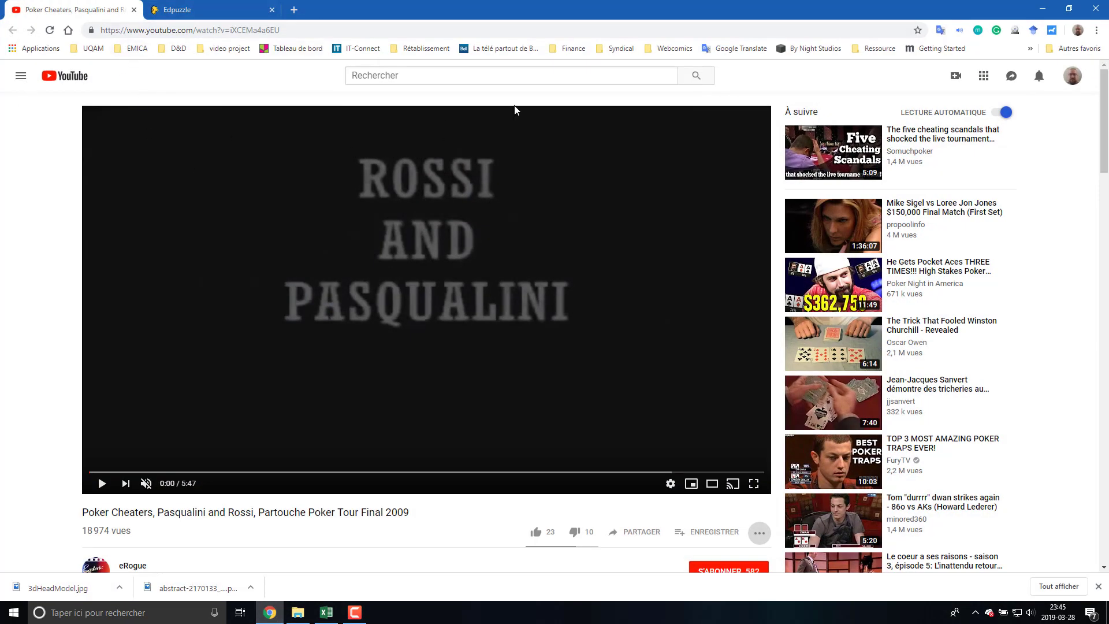
{"action": "left_click", "coordinate": [1039, 10]}
{"action": "left_click", "coordinate": [594, 196]}
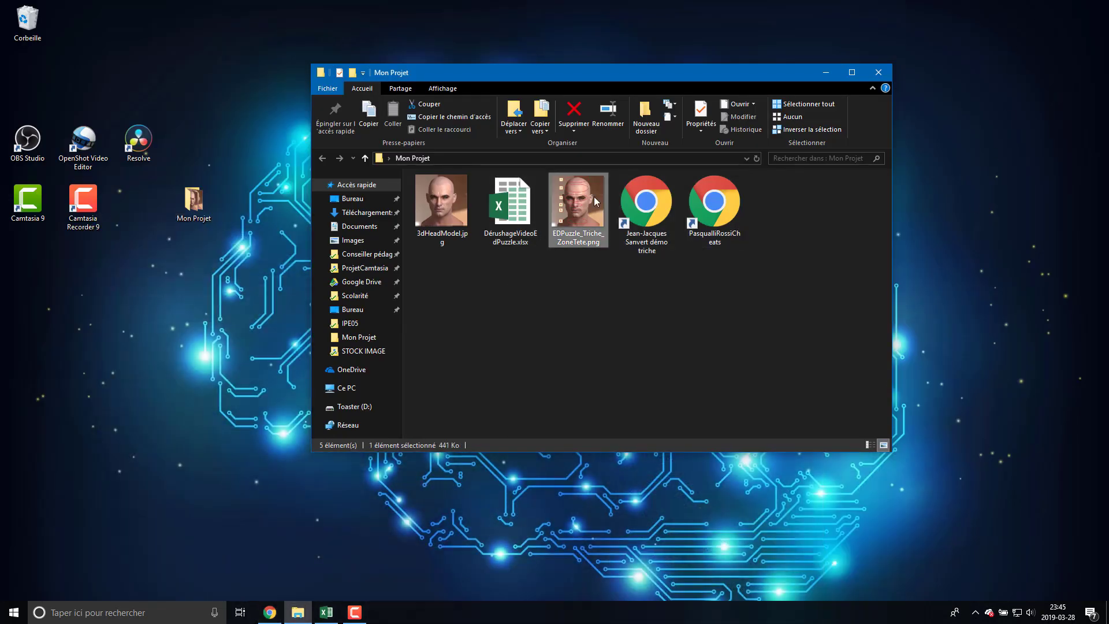
{"action": "left_click", "coordinate": [452, 213]}
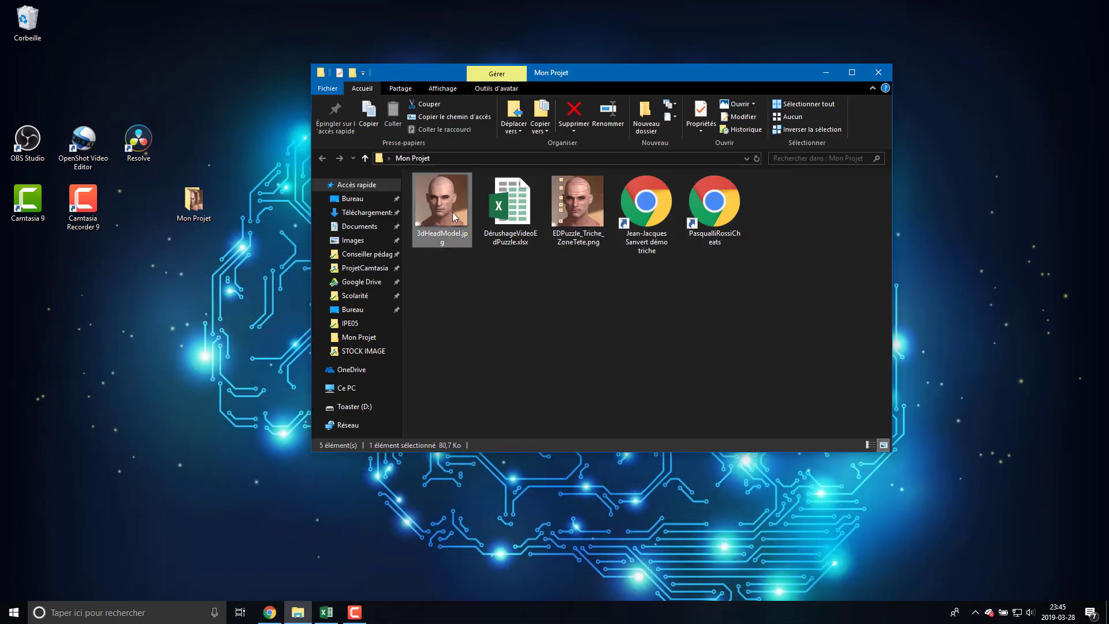
{"action": "left_click", "coordinate": [571, 231]}
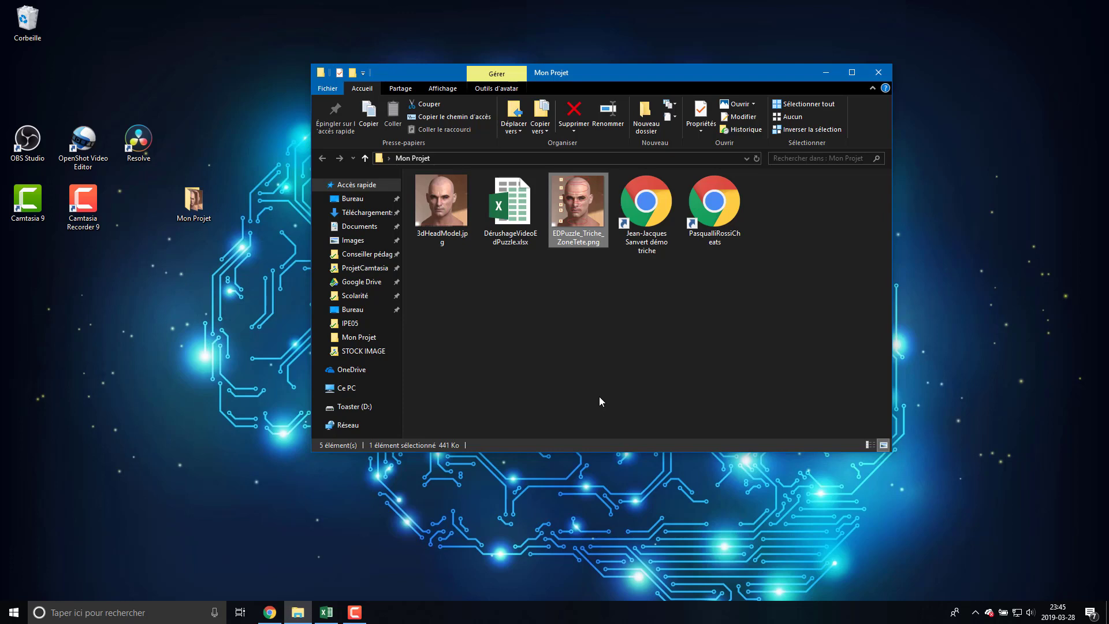
{"action": "key", "text": "Left"}
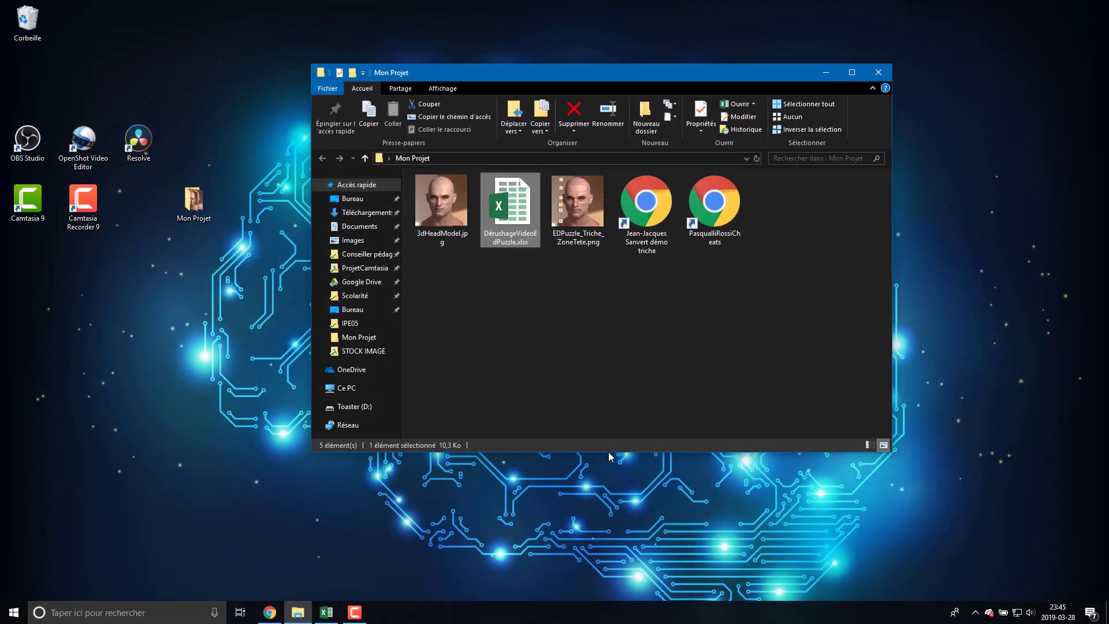
- Minimize the project folder and arrange the YouTube poker video in Chrome side by side with the DérushageVideoEdPuzzle.xlsx workbook in Excel
{"action": "left_click", "coordinate": [825, 74]}
{"action": "left_click", "coordinate": [325, 614]}
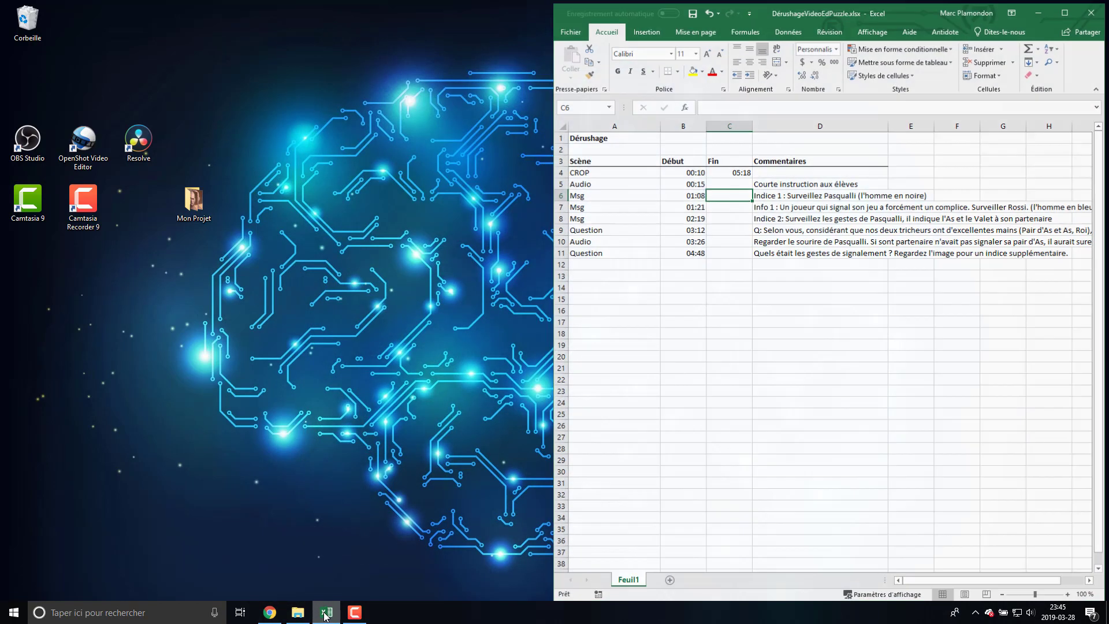
{"action": "left_click", "coordinate": [270, 612]}
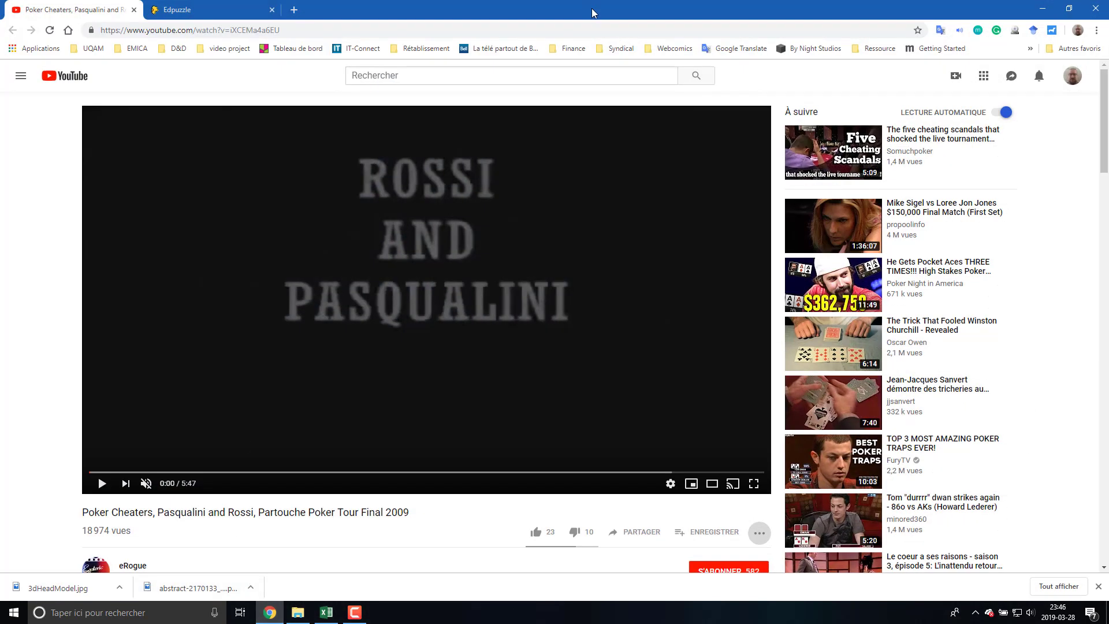
{"action": "left_click_drag", "start_coordinate": [593, 13], "coordinate": [1, 168]}
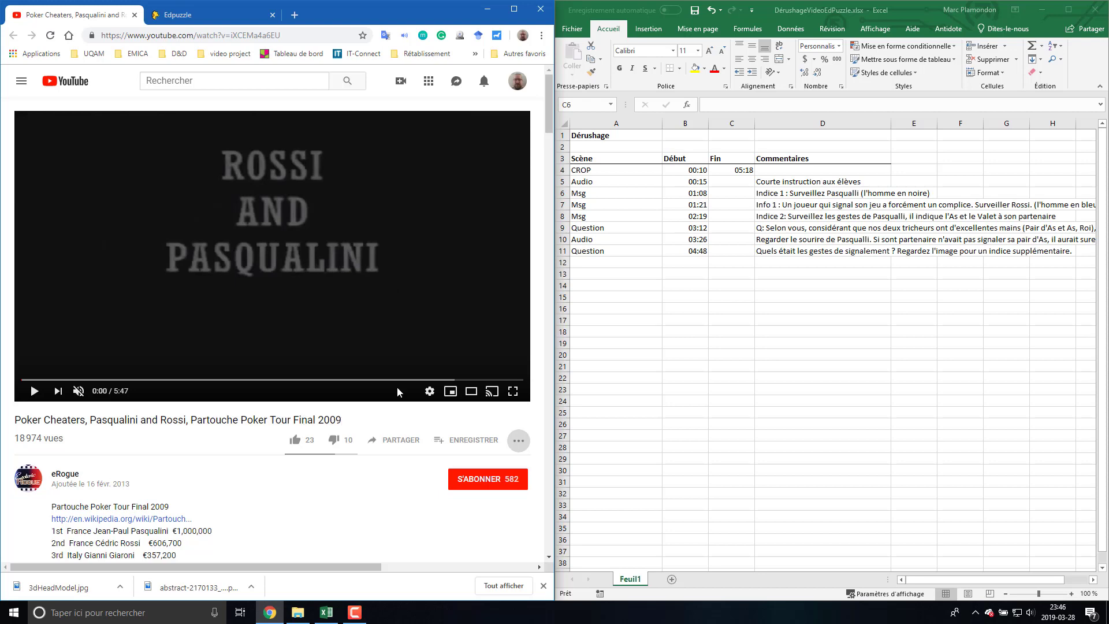
- Play the poker video and skim through it at 0:12, 0:15, 4:01, 5:03 and 4:51
{"action": "left_click", "coordinate": [33, 397]}
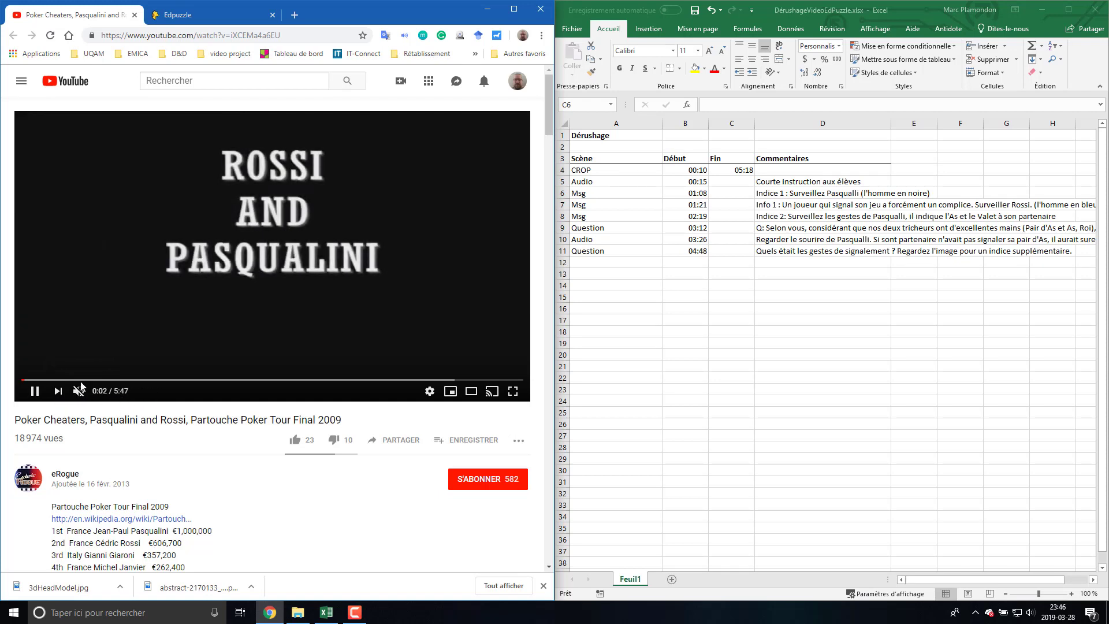
{"action": "left_click", "coordinate": [32, 380]}
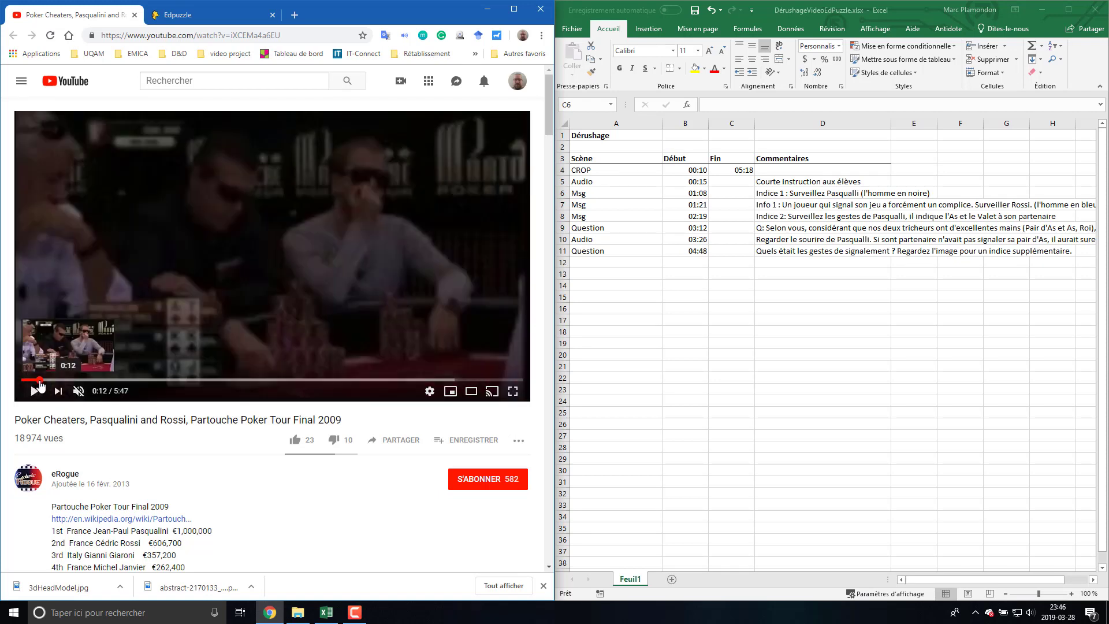
{"action": "left_click", "coordinate": [44, 380]}
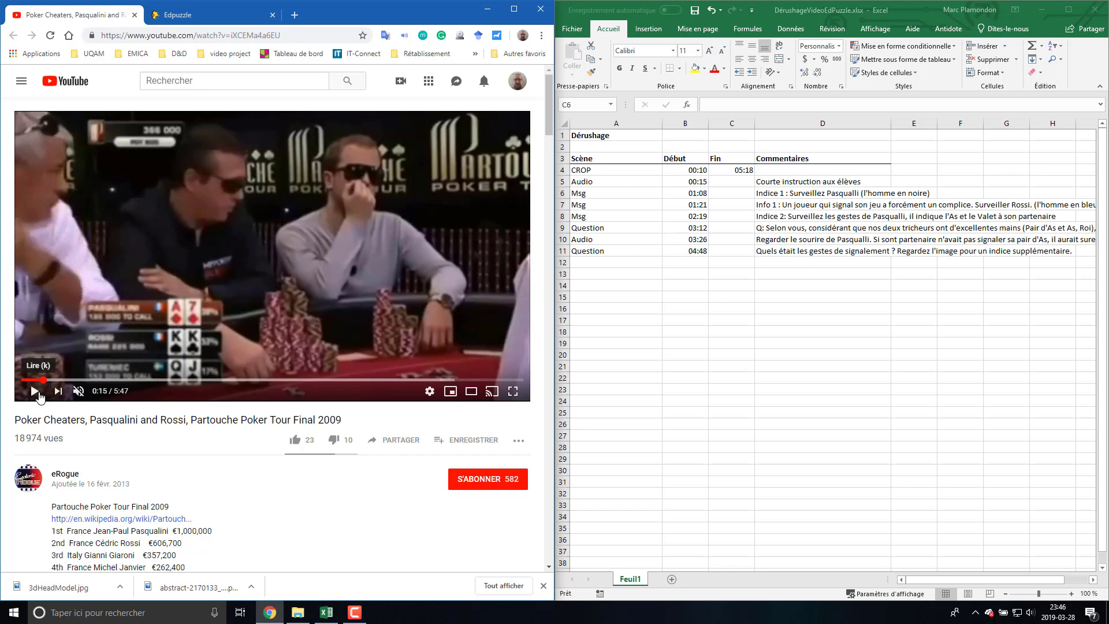
{"action": "left_click", "coordinate": [370, 380]}
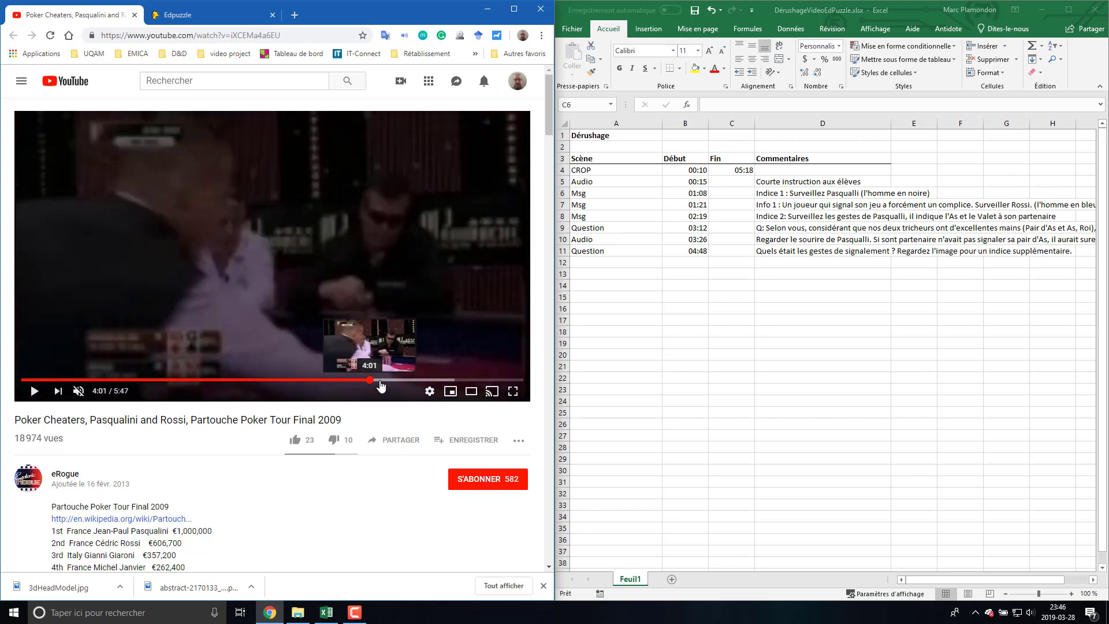
{"action": "left_click", "coordinate": [459, 380]}
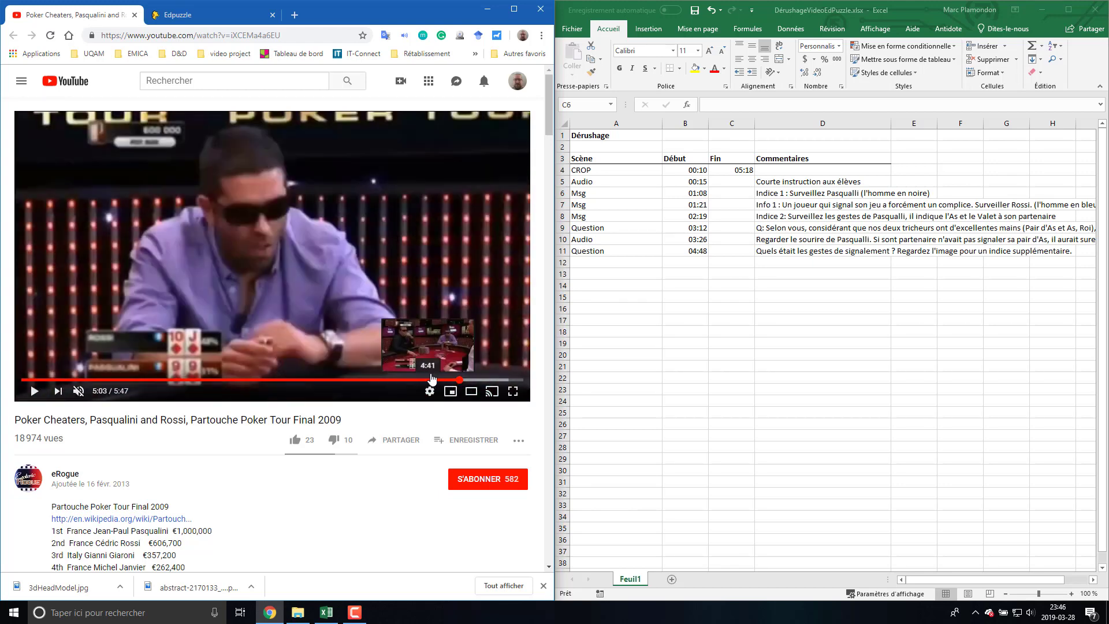
{"action": "left_click", "coordinate": [442, 380]}
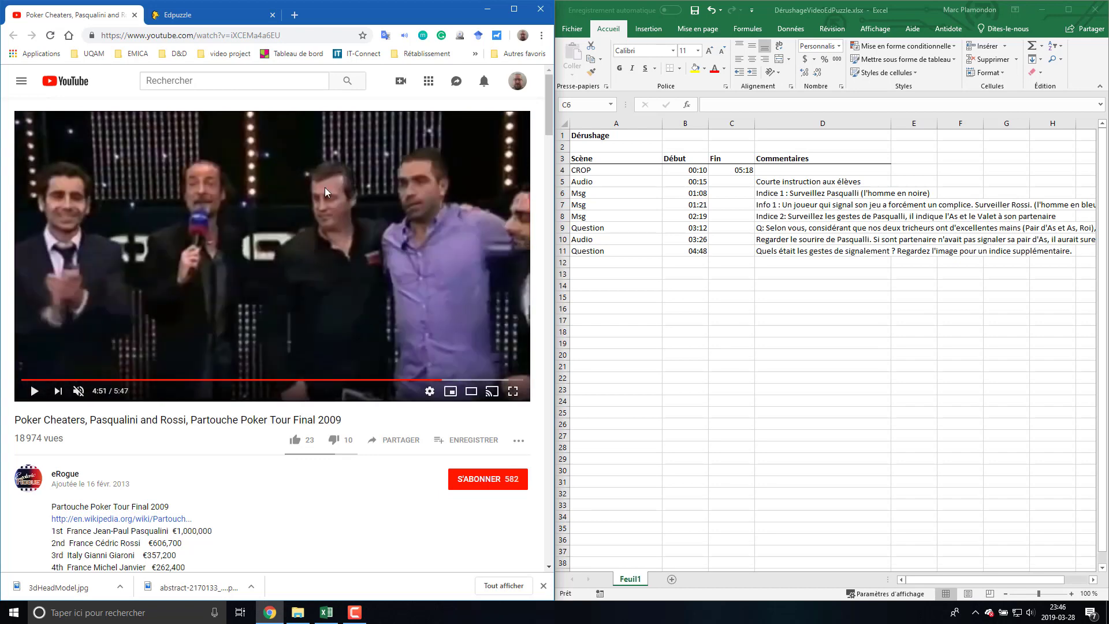
- Examine the CROP row's start and end times and the Audio, Msg and Question rows in the Dérushage sheet
{"action": "left_click", "coordinate": [745, 172]}
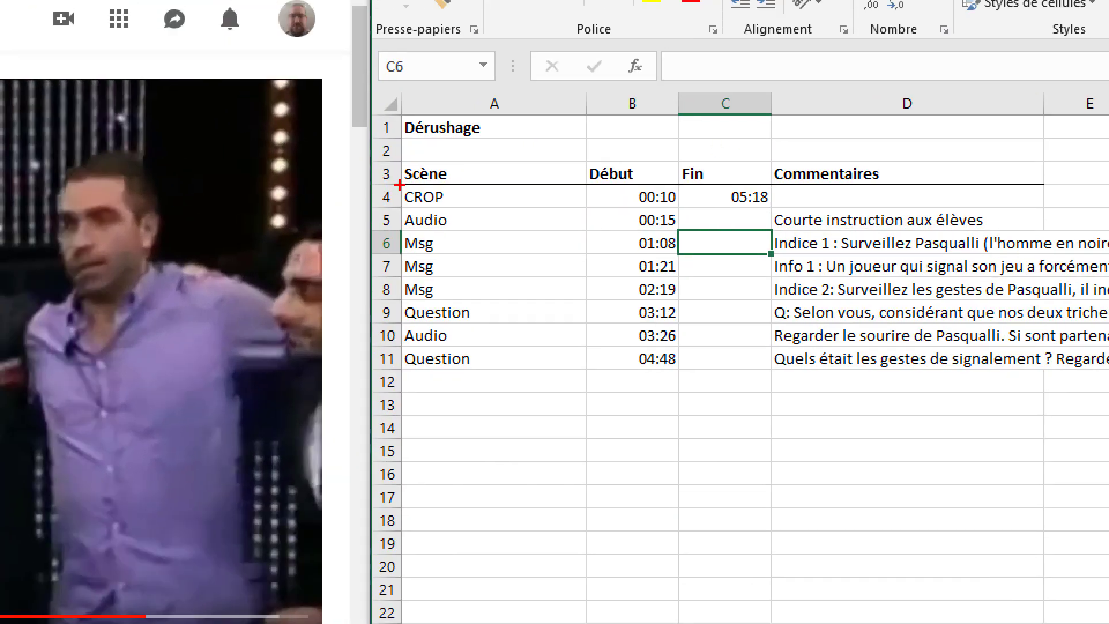
{"action": "left_click_drag", "start_coordinate": [398, 185], "coordinate": [588, 209]}
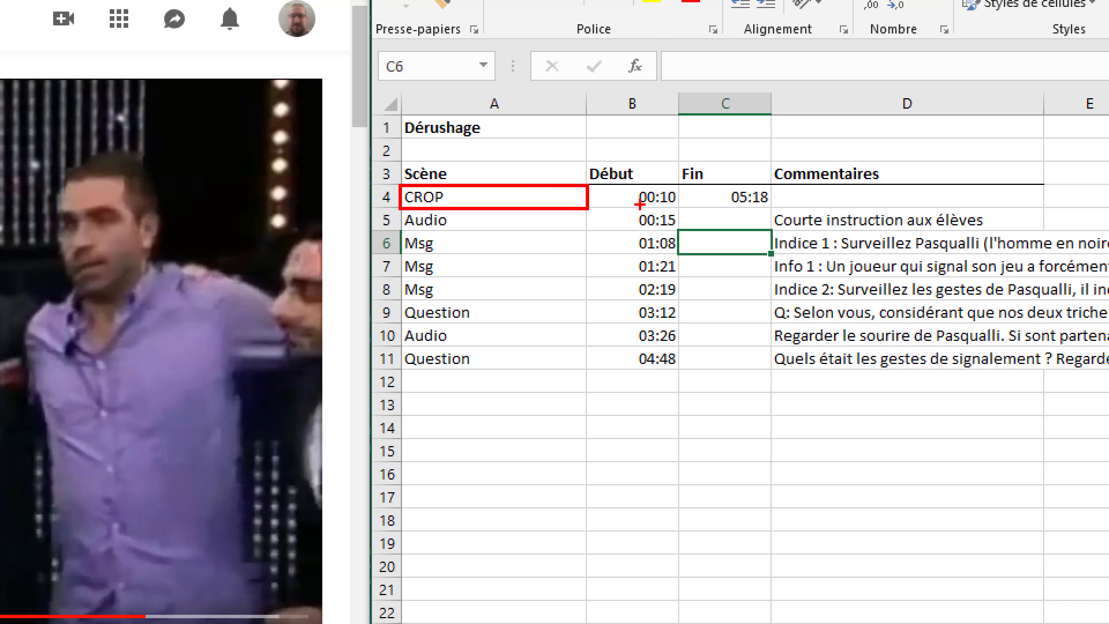
{"action": "left_click_drag", "start_coordinate": [643, 204], "coordinate": [770, 207]}
{"action": "left_click_drag", "start_coordinate": [483, 221], "coordinate": [502, 217]}
{"action": "left_click_drag", "start_coordinate": [489, 334], "coordinate": [517, 331]}
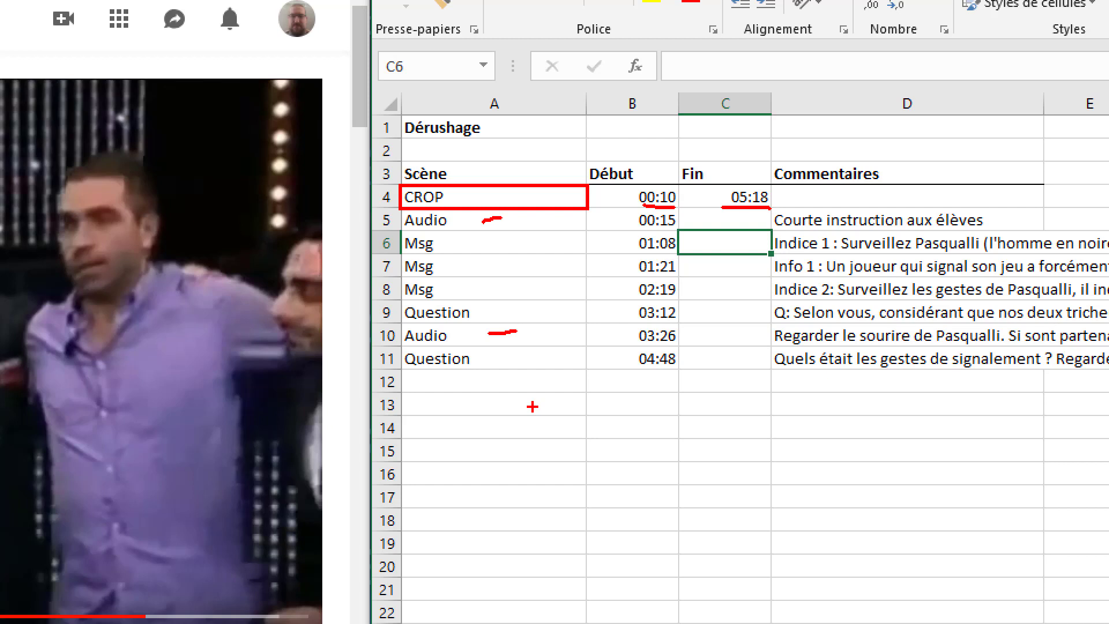
{"action": "mouse_move", "coordinate": [492, 249]}
{"action": "left_mouse_down"}
{"action": "mouse_move", "coordinate": [507, 239]}
{"action": "mouse_move", "coordinate": [512, 291]}
{"action": "left_mouse_up"}
{"action": "left_click_drag", "start_coordinate": [495, 313], "coordinate": [521, 313]}
{"action": "left_click_drag", "start_coordinate": [509, 369], "coordinate": [547, 365]}
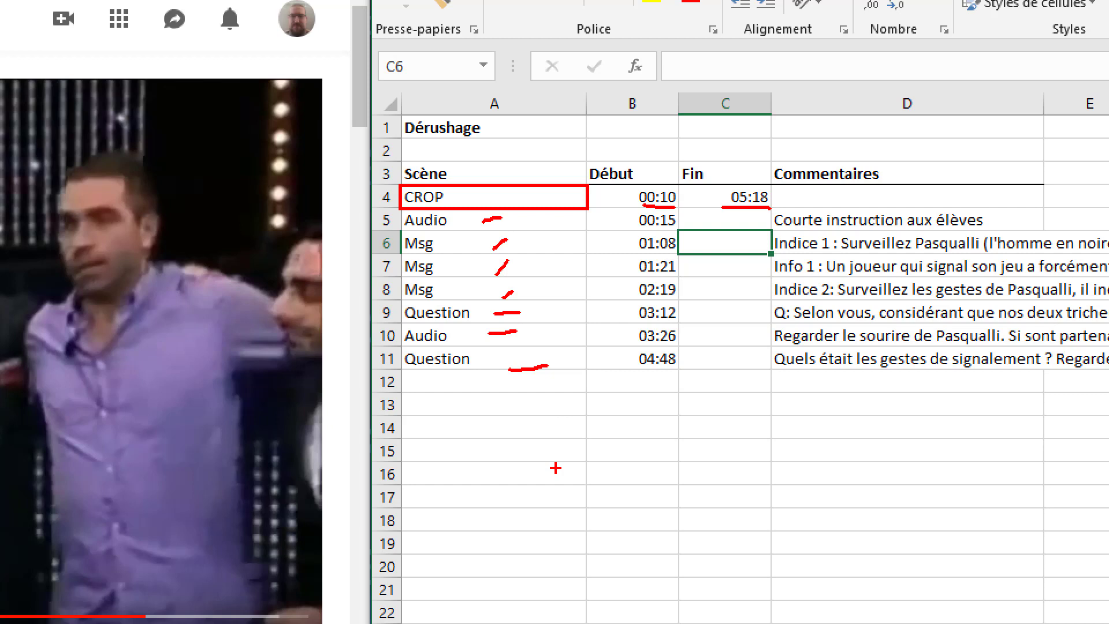
{"action": "key", "text": "Escape"}
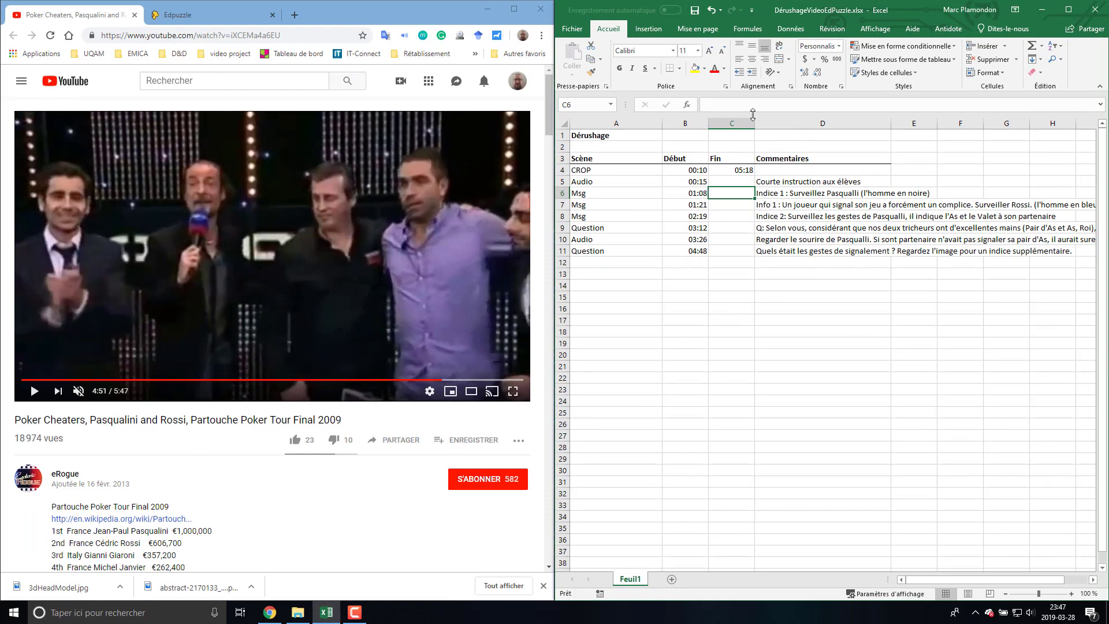
- Switch to the Edpuzzle site in Chrome and maximize the browser window
{"action": "left_click", "coordinate": [200, 6]}
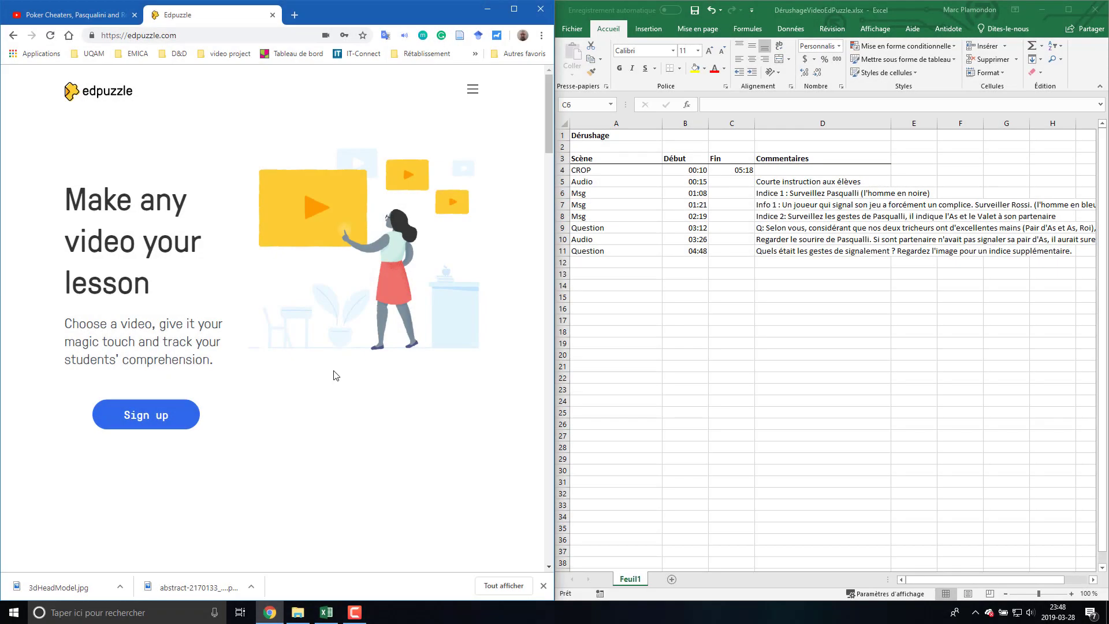
{"action": "left_click", "coordinate": [474, 91]}
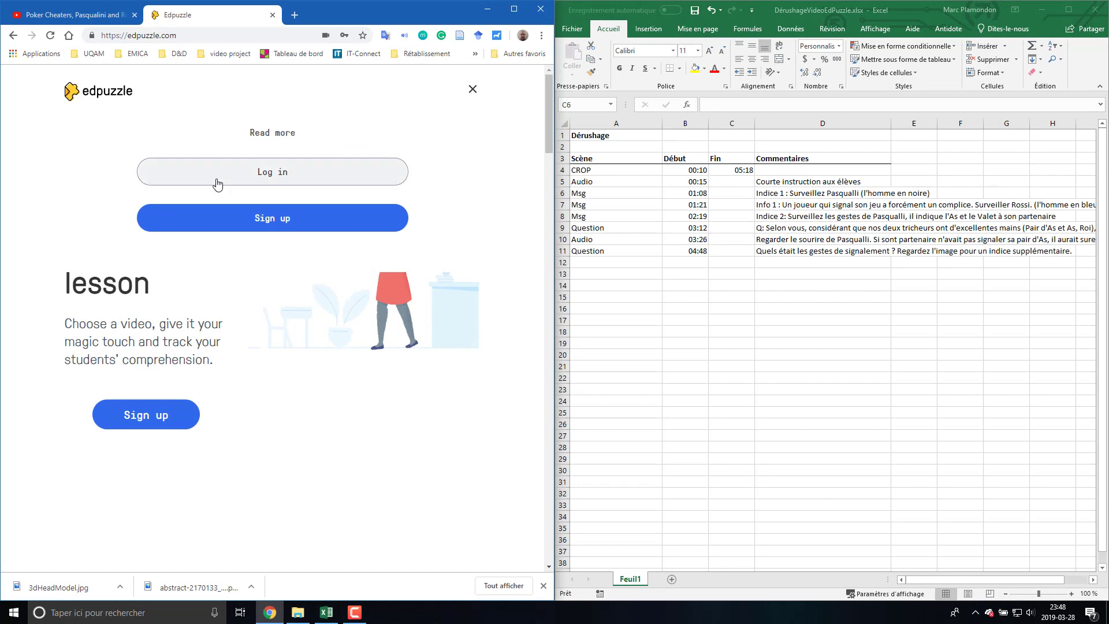
{"action": "left_click", "coordinate": [284, 185]}
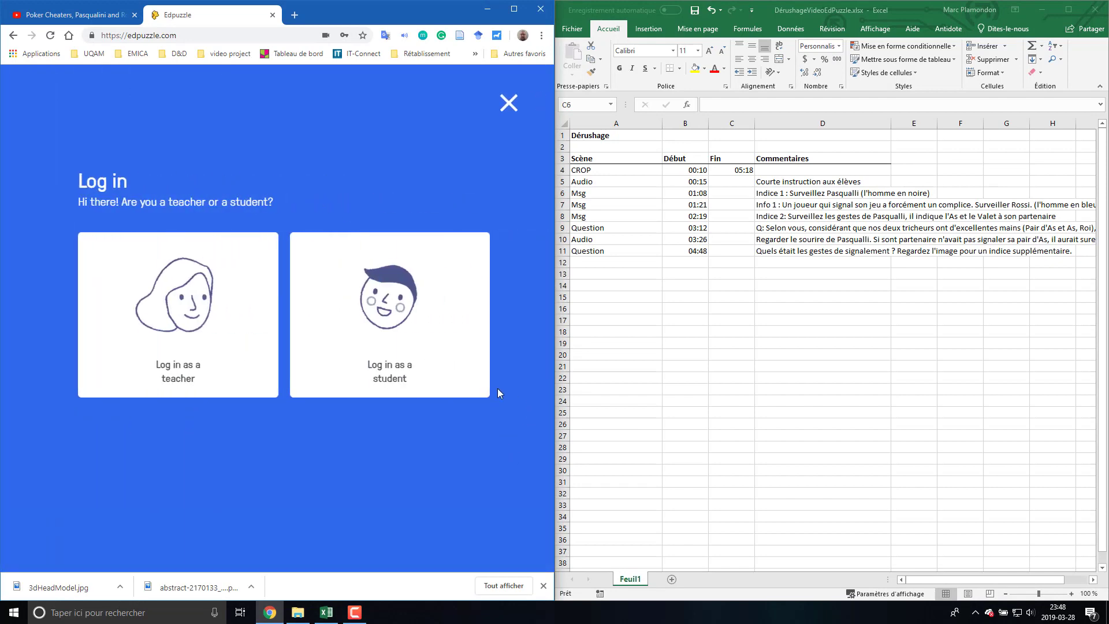
{"action": "key", "text": "Escape"}
{"action": "left_click", "coordinate": [514, 9]}
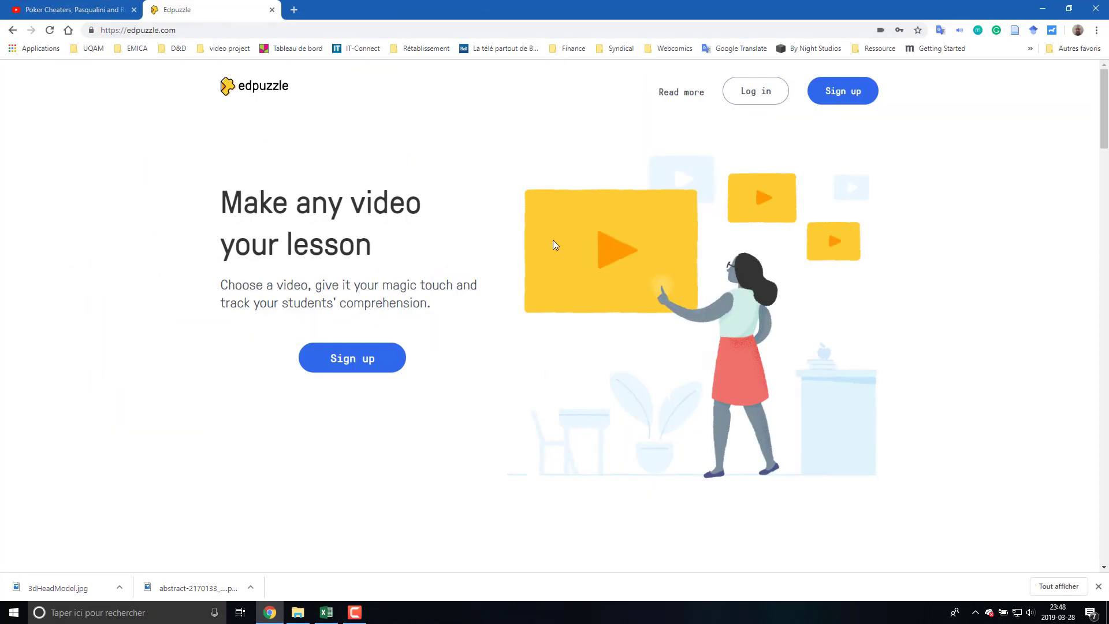
- Log in to Edpuzzle as a teacher with the prefilled account credentials
{"action": "left_click", "coordinate": [747, 95]}
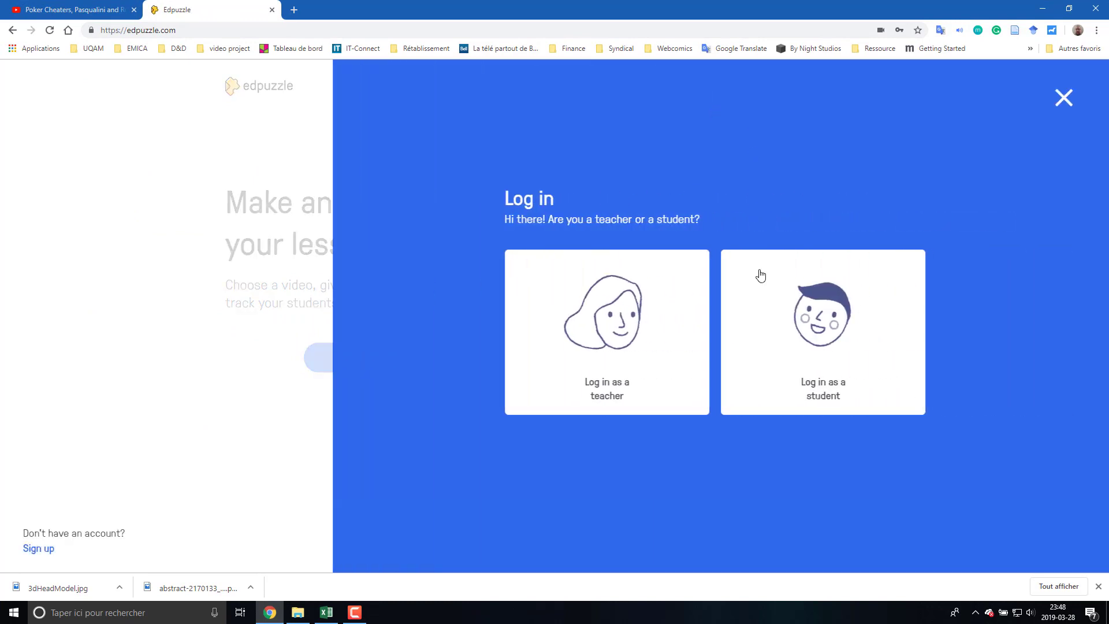
{"action": "left_click", "coordinate": [621, 389]}
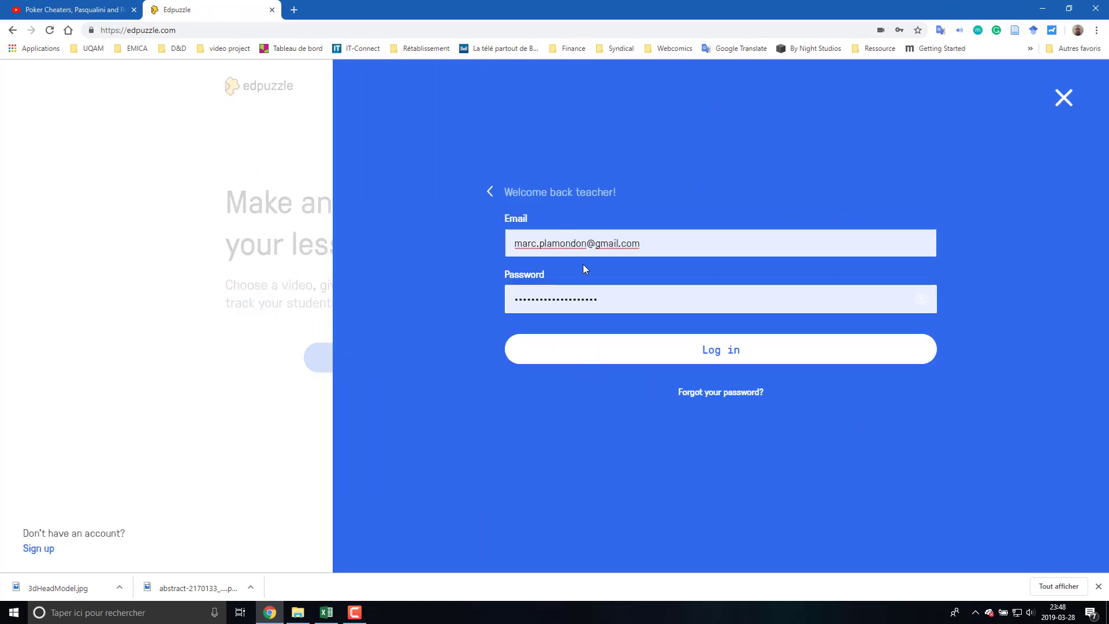
{"action": "left_click", "coordinate": [719, 350]}
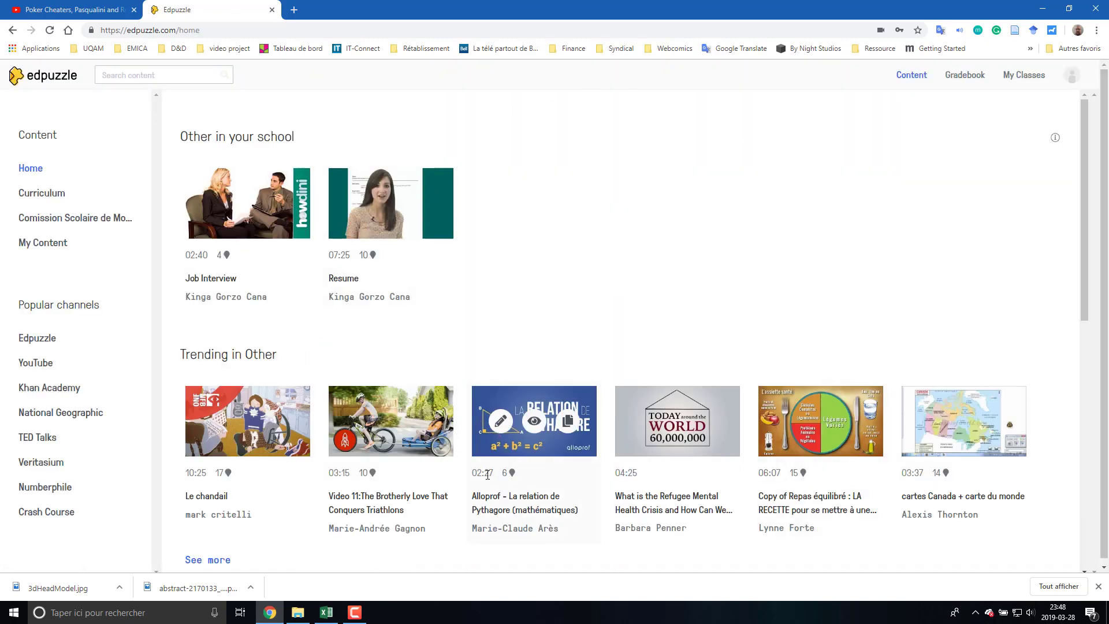
- Open the teacher's classes page and examine the site's Content, Gradebook and My Classes sections
{"action": "left_click", "coordinate": [979, 78]}
{"action": "left_click", "coordinate": [1018, 76]}
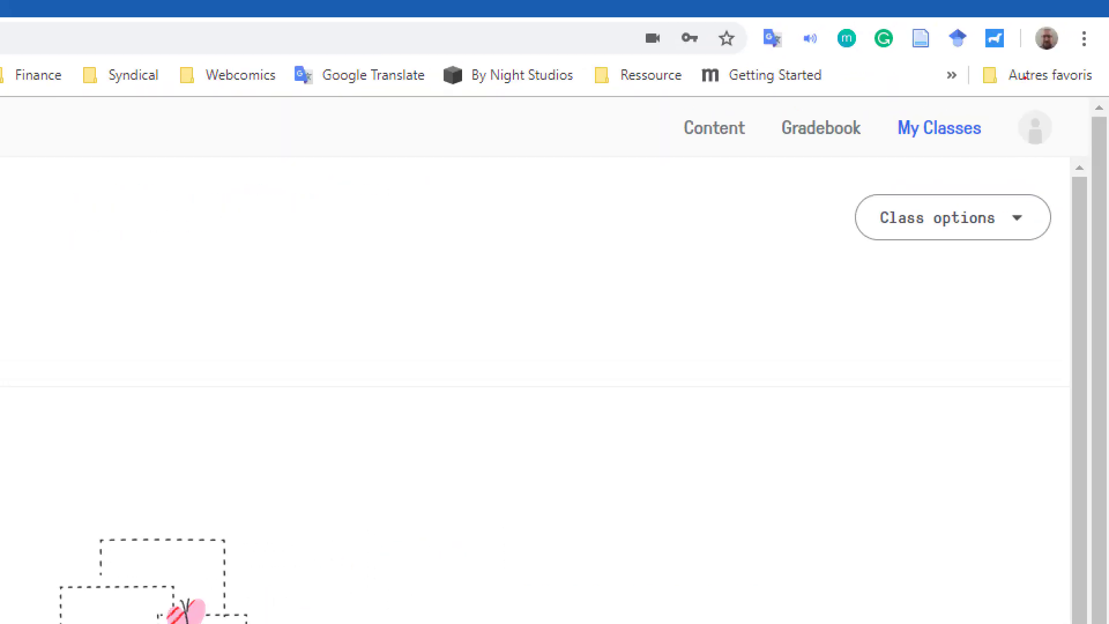
{"action": "left_click_drag", "start_coordinate": [681, 126], "coordinate": [766, 145]}
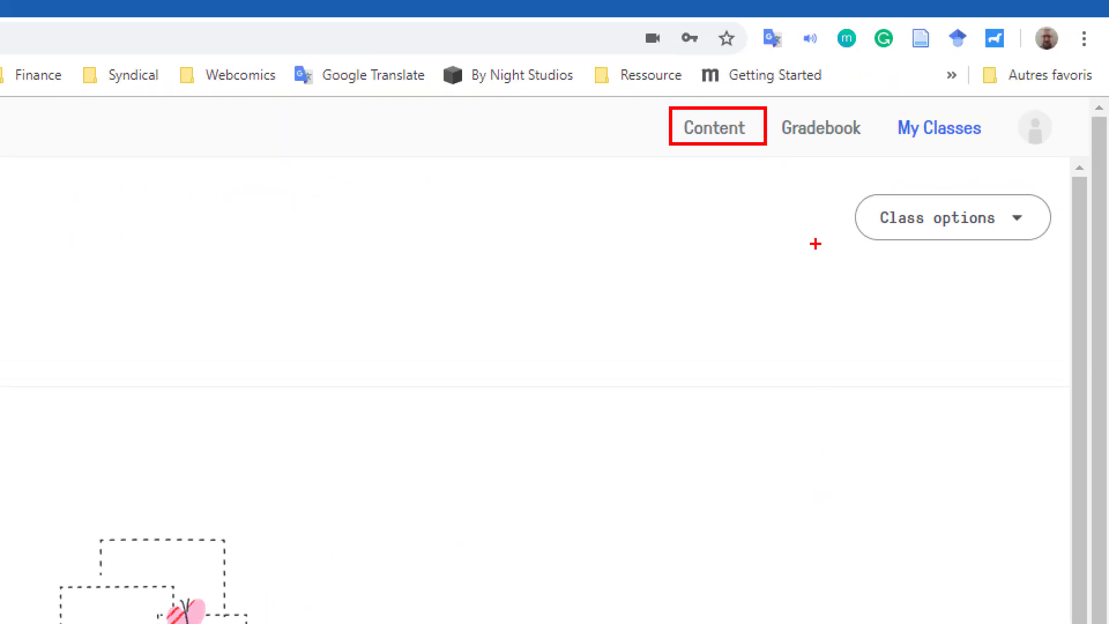
{"action": "left_click_drag", "start_coordinate": [775, 113], "coordinate": [871, 145]}
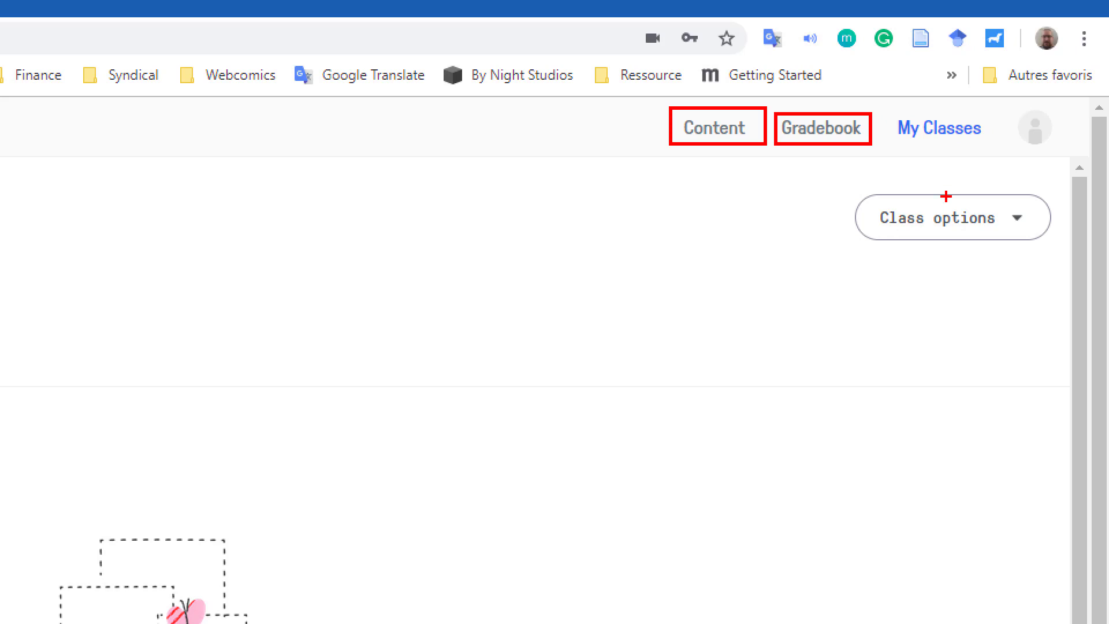
{"action": "left_click_drag", "start_coordinate": [892, 111], "coordinate": [993, 145]}
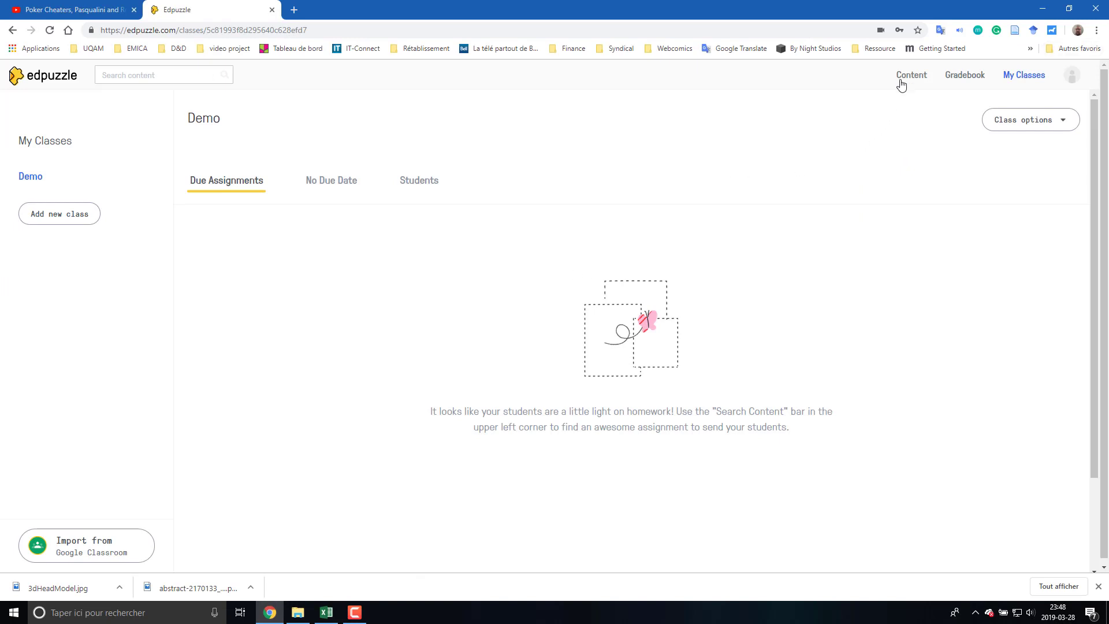
- Go to My Content and start adding new content by creating a video
{"action": "left_click", "coordinate": [901, 85]}
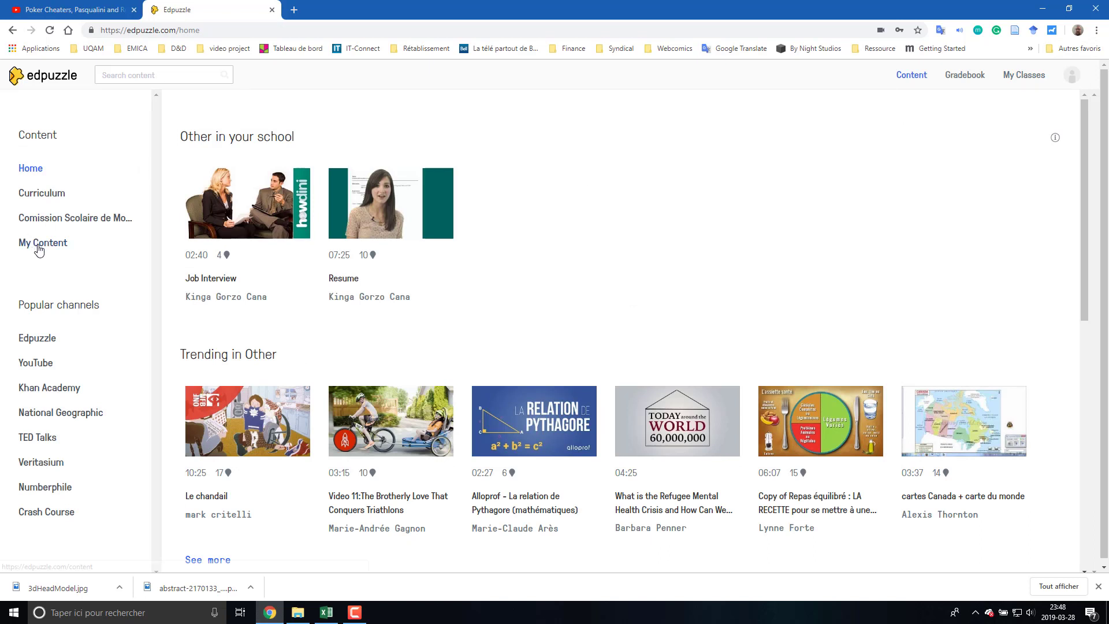
{"action": "left_click", "coordinate": [37, 252]}
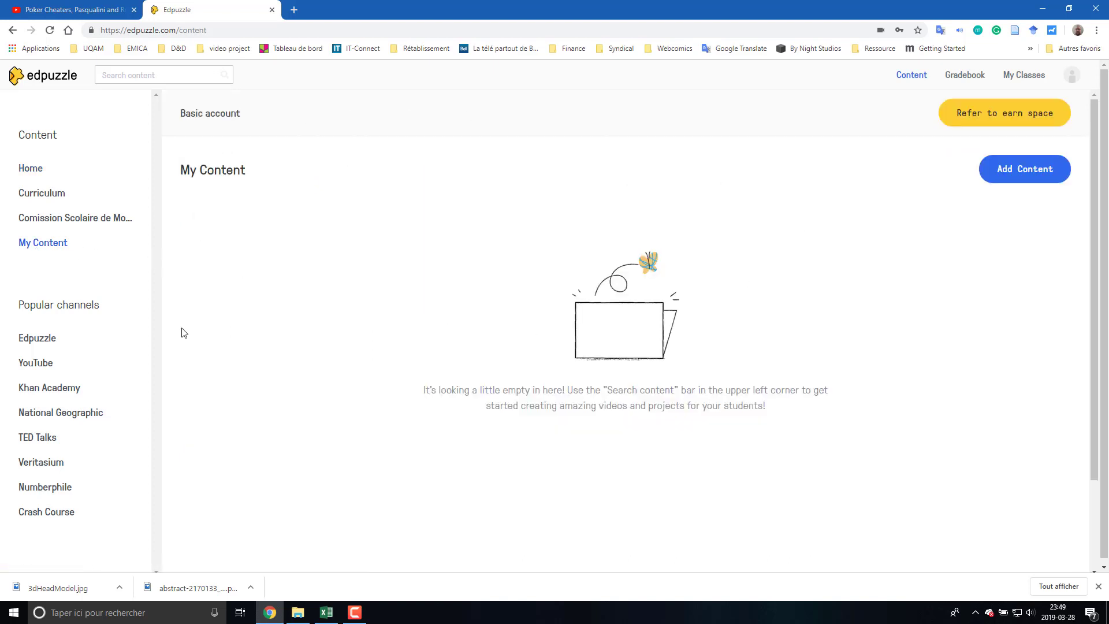
{"action": "left_click", "coordinate": [1033, 184]}
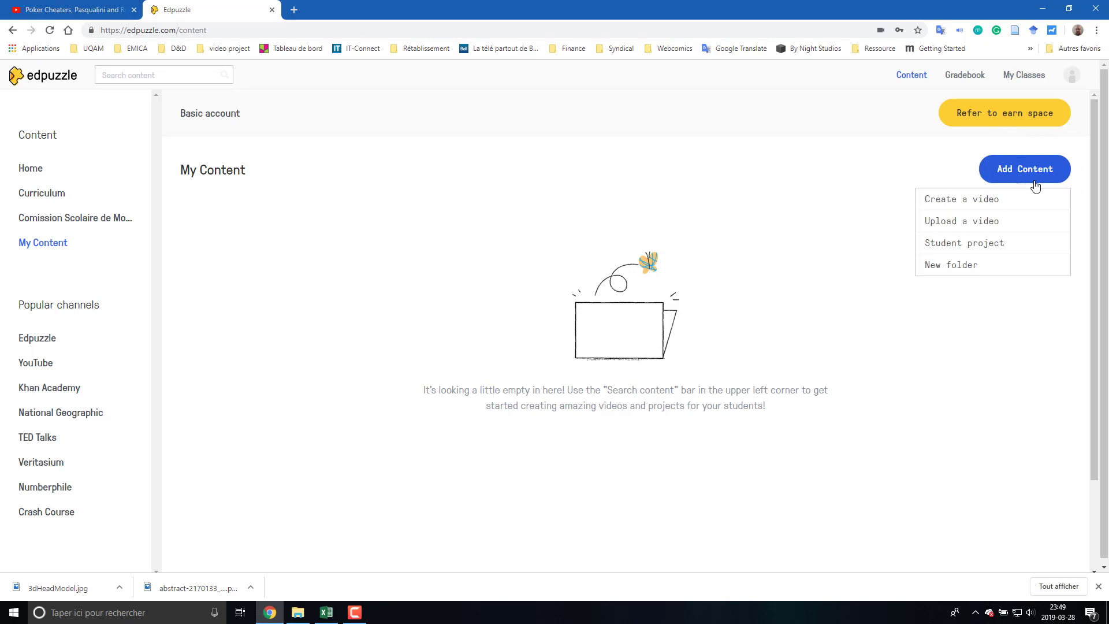
{"action": "left_click", "coordinate": [974, 202]}
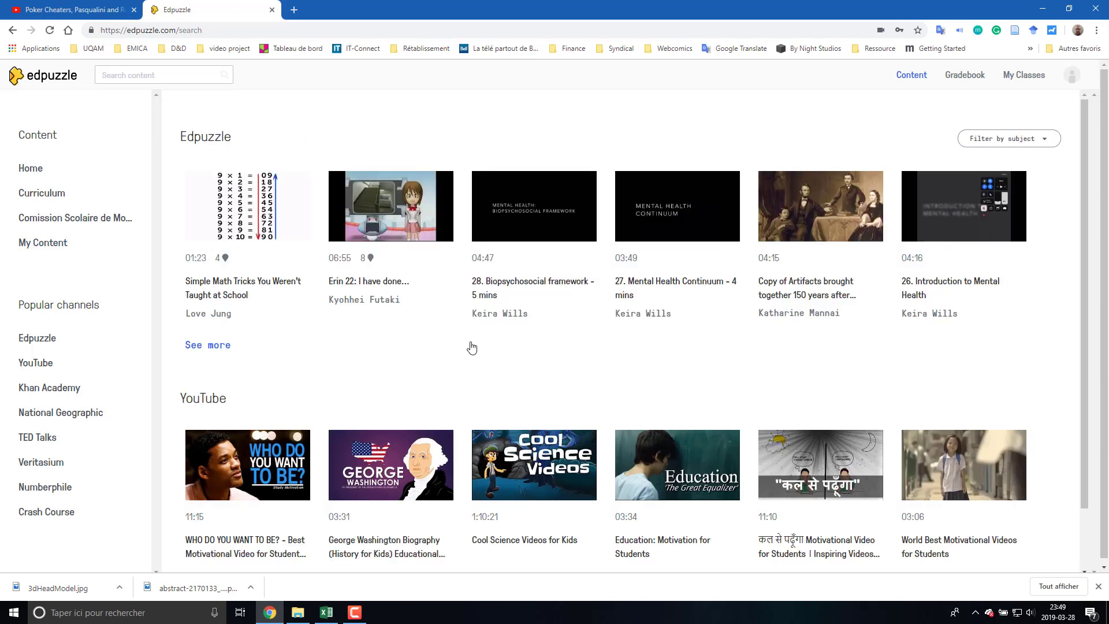
{"action": "mouse_move", "coordinate": [832, 214]}
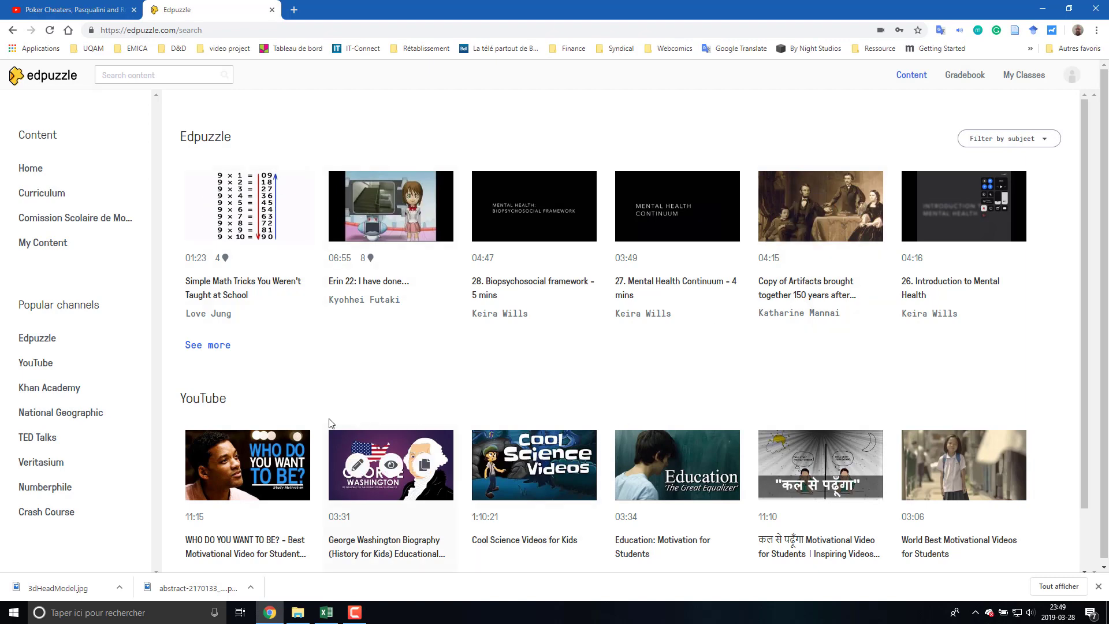
- Open the full YouTube video listing from the content search page
{"action": "scroll", "coordinate": [173, 334], "scroll_direction": "down", "scroll_amount": 1}
{"action": "left_click_drag", "start_coordinate": [175, 333], "coordinate": [227, 335]}
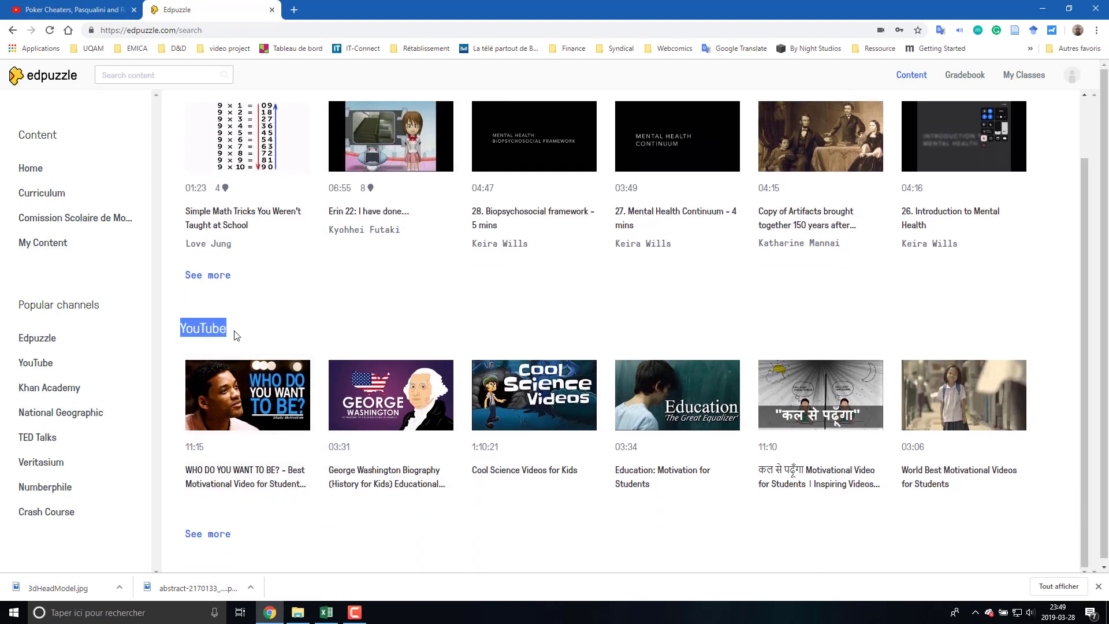
{"action": "left_click", "coordinate": [320, 556]}
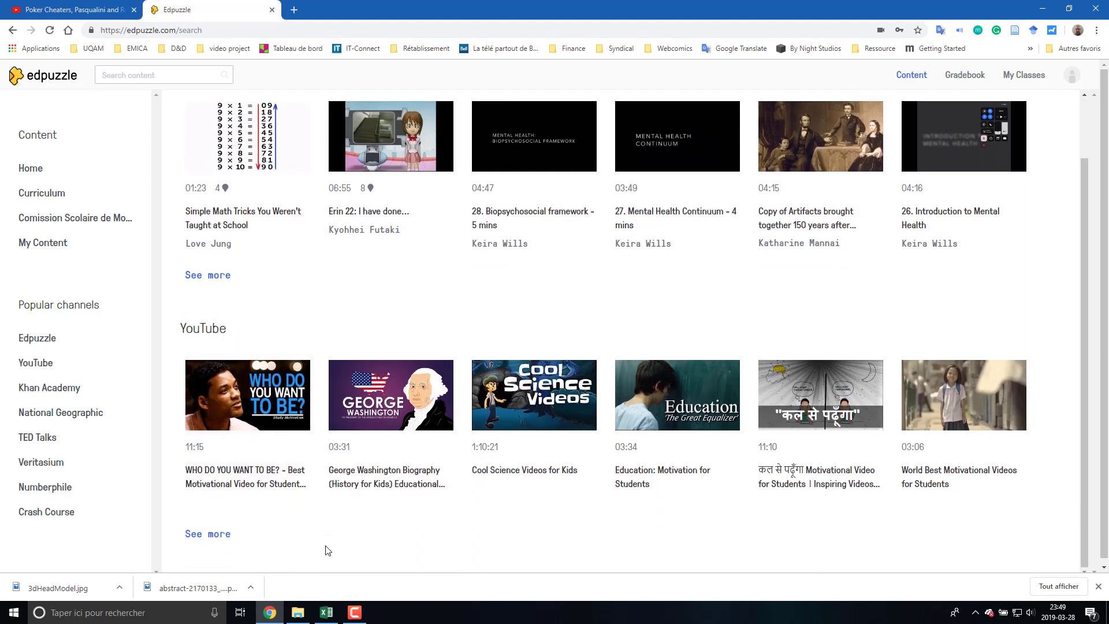
{"action": "left_click", "coordinate": [210, 536]}
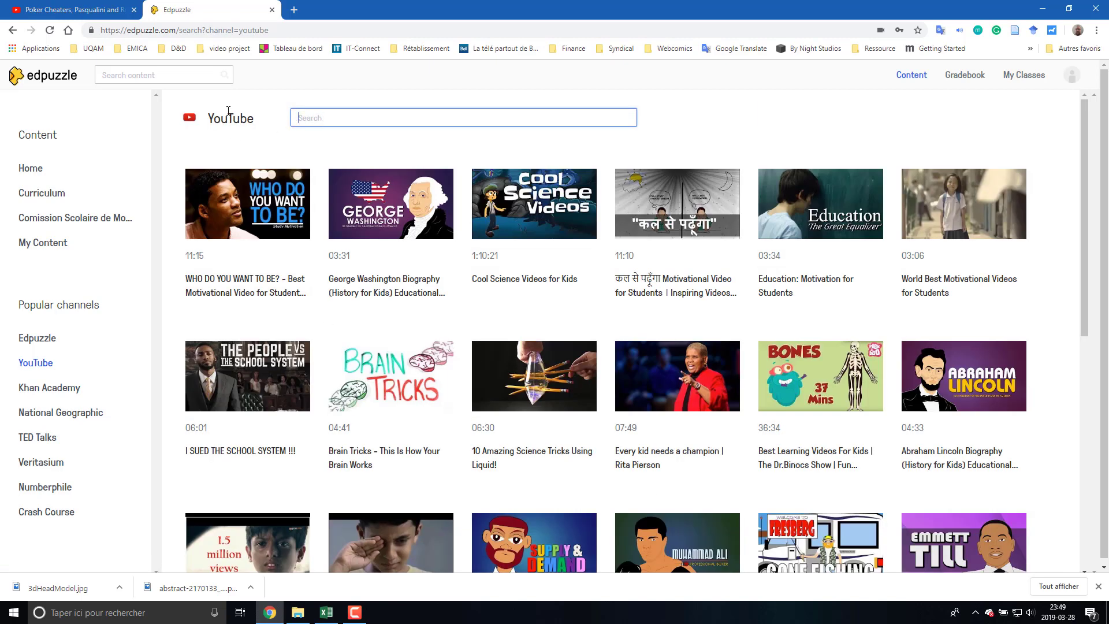
{"action": "left_click", "coordinate": [75, 10]}
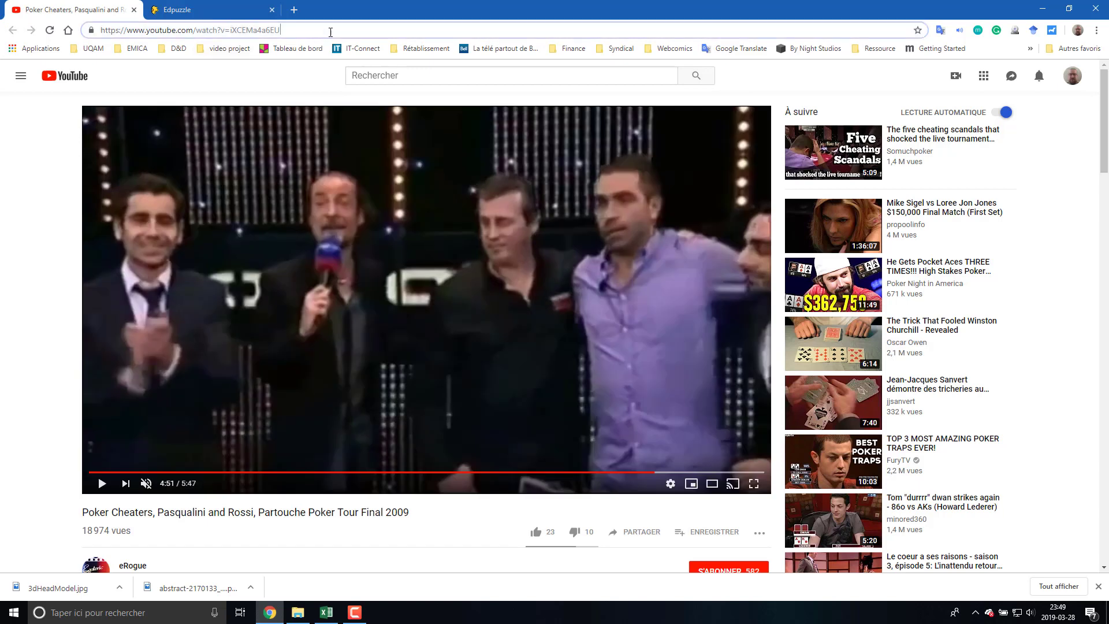
{"action": "left_click", "coordinate": [215, 10]}
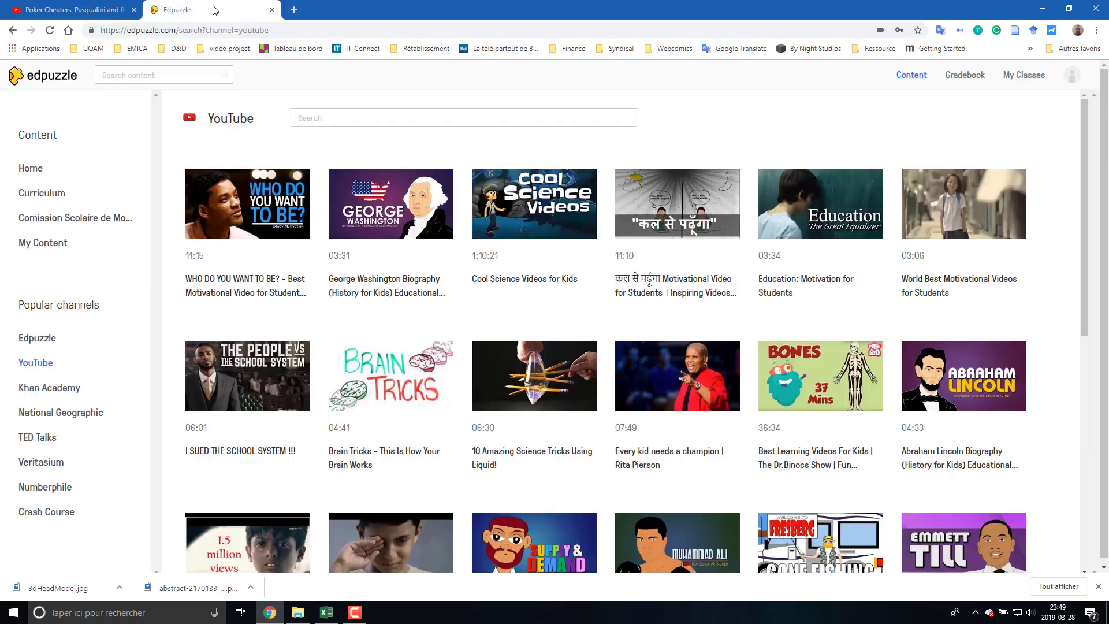
{"action": "type", "text": "https://www.youtube.com/watch?v=iXCEMa4a6EU"}
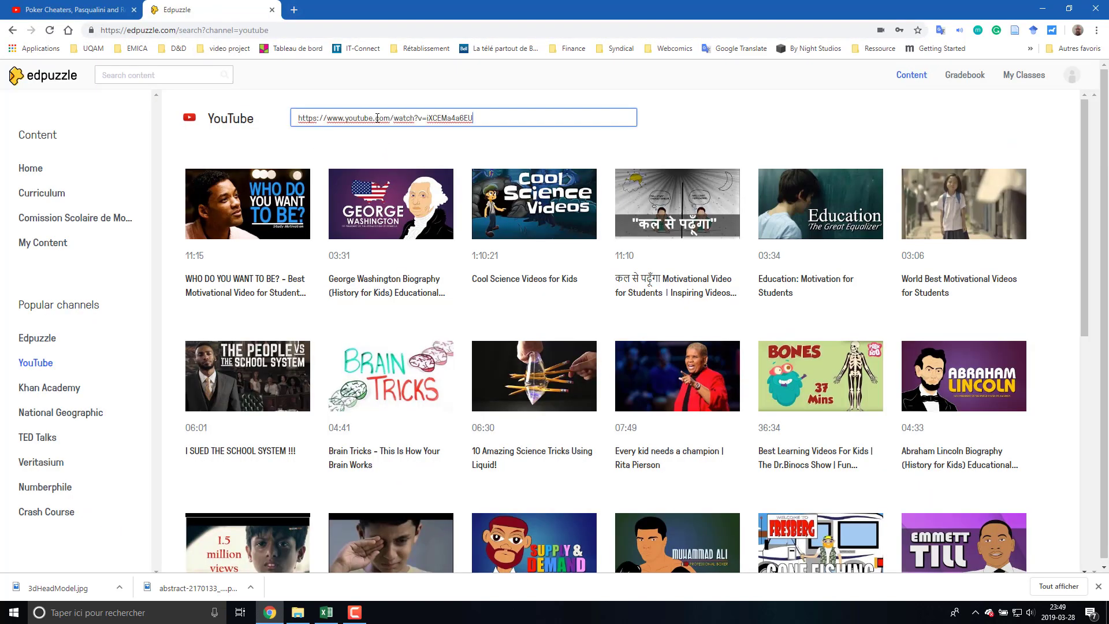
{"action": "key", "text": "Return"}
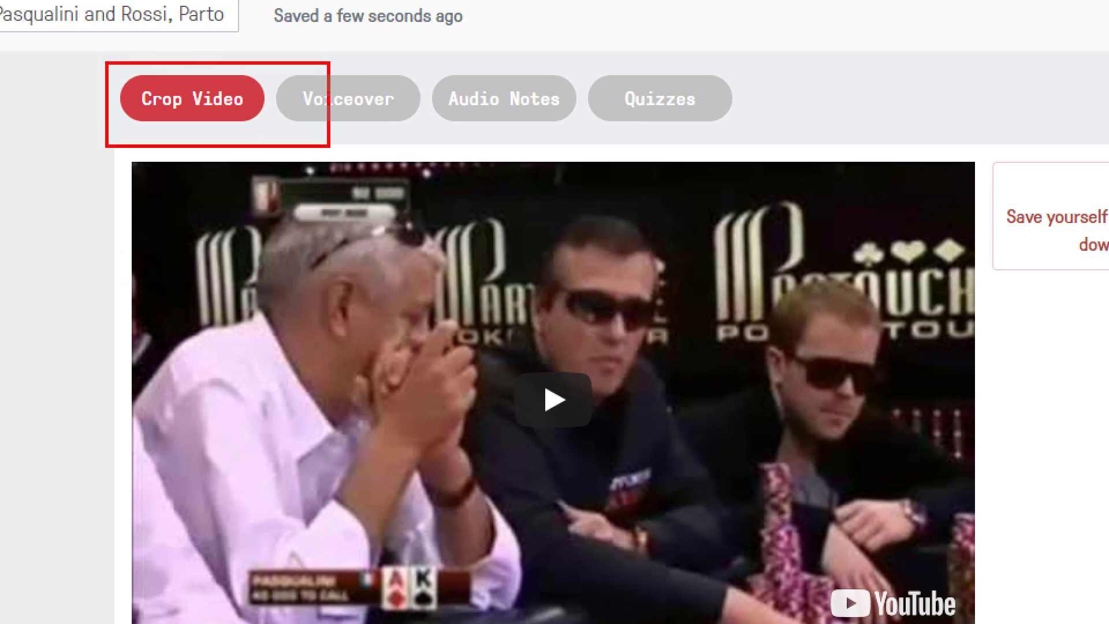
{"action": "mouse_move", "coordinate": [371, 78]}
{"action": "left_mouse_down"}
{"action": "mouse_move", "coordinate": [339, 111]}
{"action": "mouse_move", "coordinate": [371, 122]}
{"action": "left_mouse_up"}
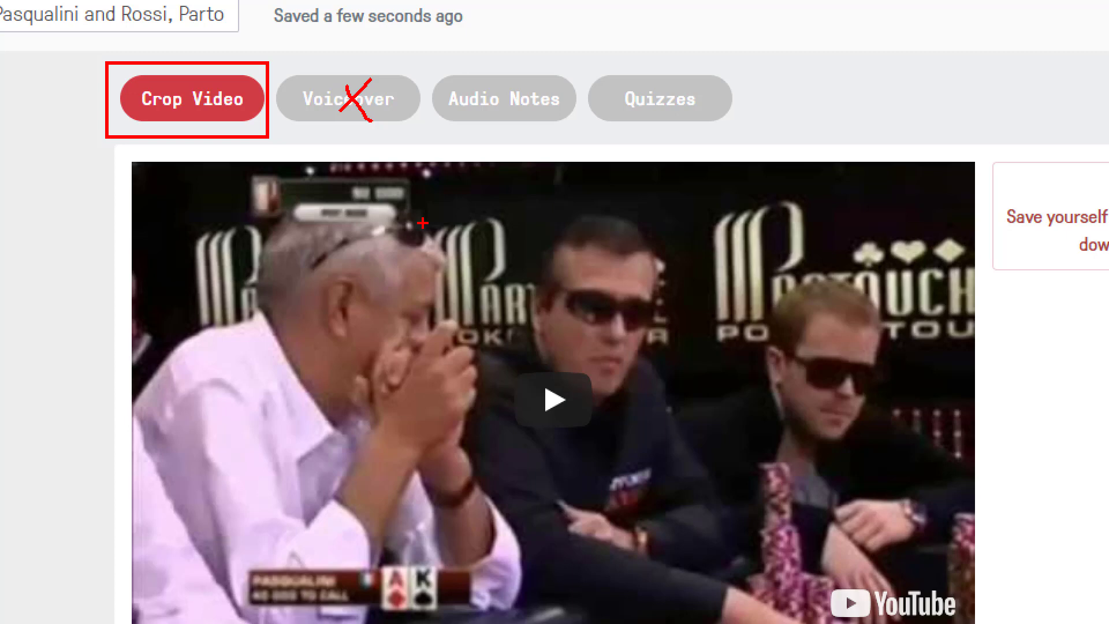
{"action": "left_click_drag", "start_coordinate": [438, 77], "coordinate": [574, 117]}
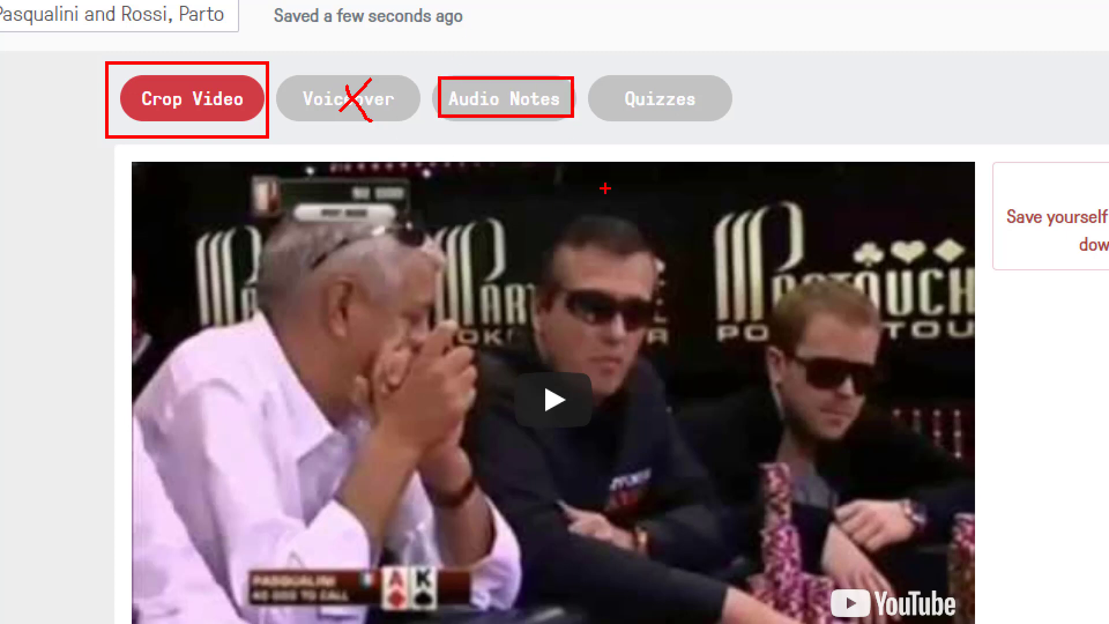
{"action": "mouse_move", "coordinate": [612, 72]}
{"action": "left_mouse_down"}
{"action": "mouse_move", "coordinate": [624, 92]}
{"action": "mouse_move", "coordinate": [717, 121]}
{"action": "left_mouse_up"}
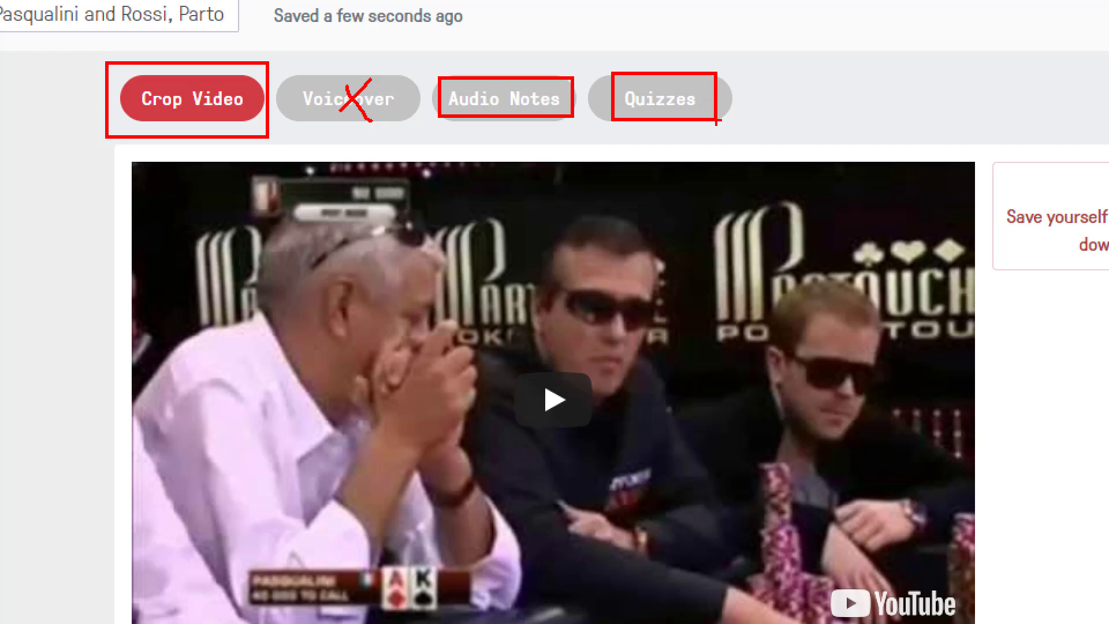
{"action": "mouse_move", "coordinate": [726, 90]}
{"action": "left_mouse_down"}
{"action": "mouse_move", "coordinate": [785, 38]}
{"action": "mouse_move", "coordinate": [786, 137]}
{"action": "left_mouse_up"}
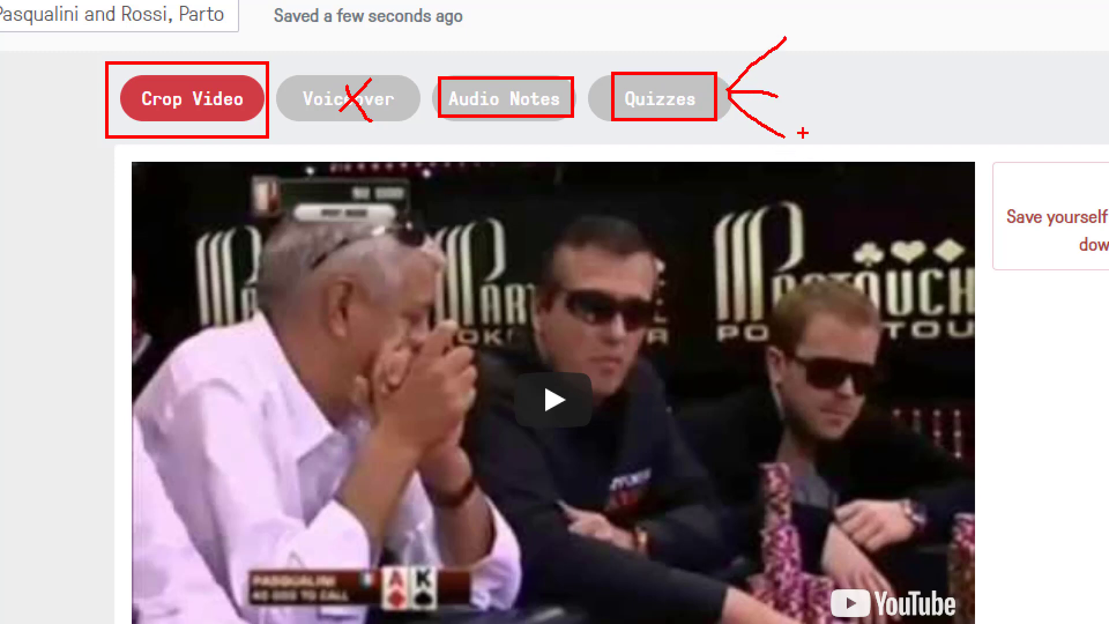
{"action": "mouse_move", "coordinate": [802, 24]}
{"action": "left_mouse_down"}
{"action": "mouse_move", "coordinate": [801, 45]}
{"action": "mouse_move", "coordinate": [818, 21]}
{"action": "mouse_move", "coordinate": [837, 46]}
{"action": "left_mouse_up"}
{"action": "left_click_drag", "start_coordinate": [831, 36], "coordinate": [858, 49]}
{"action": "mouse_move", "coordinate": [851, 30]}
{"action": "left_mouse_down"}
{"action": "mouse_move", "coordinate": [875, 27]}
{"action": "mouse_move", "coordinate": [870, 49]}
{"action": "mouse_move", "coordinate": [887, 47]}
{"action": "left_mouse_up"}
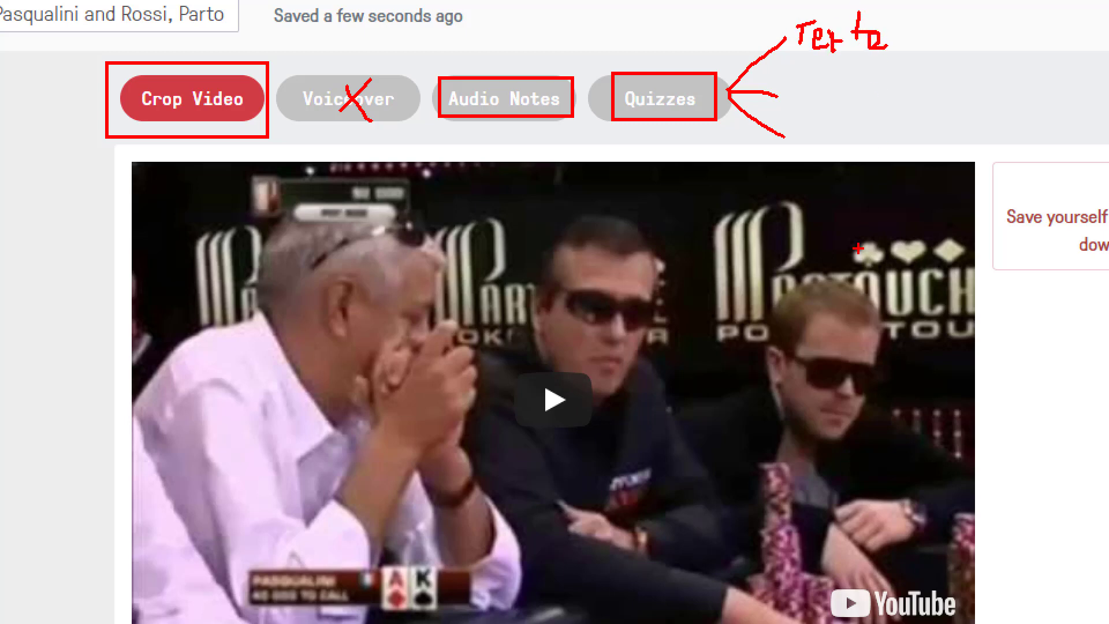
{"action": "mouse_move", "coordinate": [806, 79]}
{"action": "left_mouse_down"}
{"action": "mouse_move", "coordinate": [793, 94]}
{"action": "mouse_move", "coordinate": [838, 96]}
{"action": "mouse_move", "coordinate": [861, 81]}
{"action": "mouse_move", "coordinate": [861, 97]}
{"action": "left_mouse_up"}
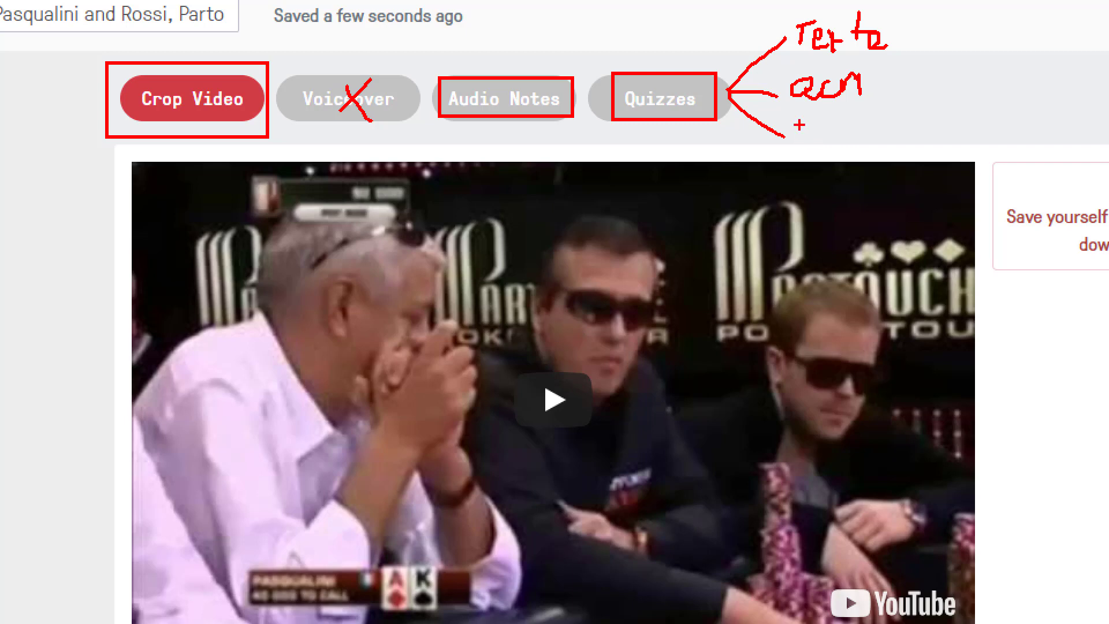
{"action": "mouse_move", "coordinate": [796, 122]}
{"action": "left_mouse_down"}
{"action": "mouse_move", "coordinate": [797, 135]}
{"action": "mouse_move", "coordinate": [811, 137]}
{"action": "mouse_move", "coordinate": [847, 123]}
{"action": "left_mouse_up"}
{"action": "left_click", "coordinate": [852, 137]}
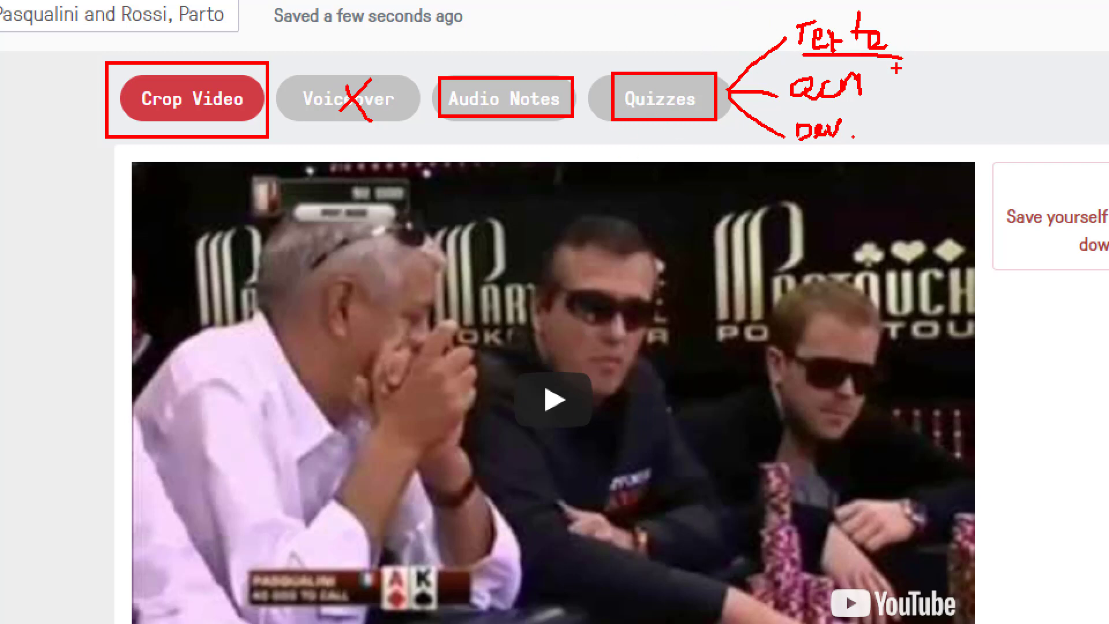
{"action": "key", "text": "Escape"}
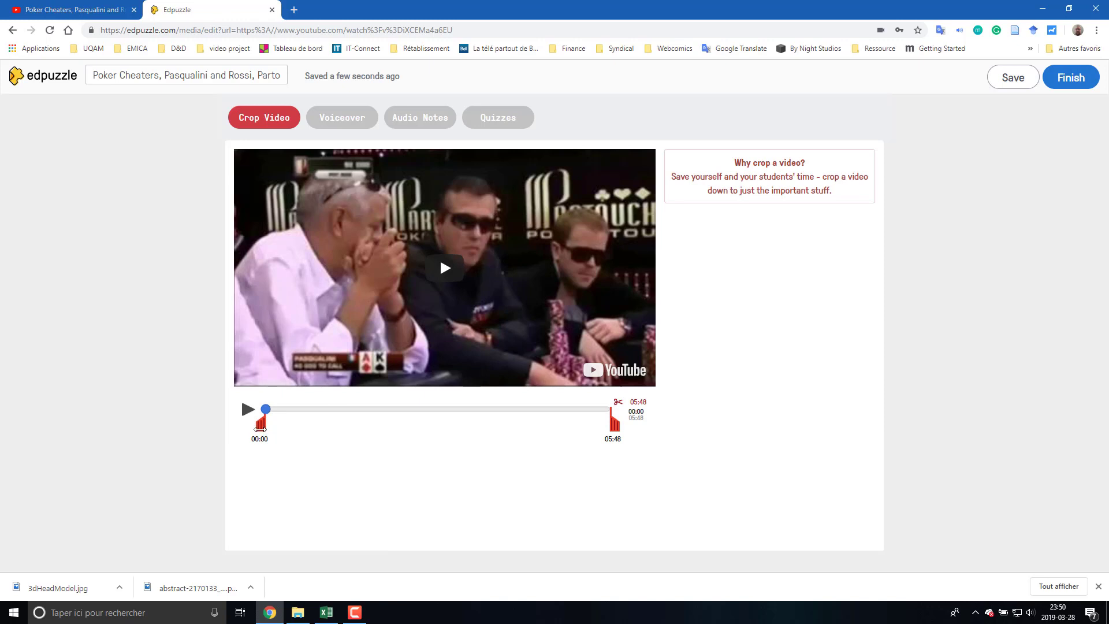
- Crop the video to start at 00:11 and end at 05:18, checking the crop times in the Excel sheet
{"action": "left_click_drag", "start_coordinate": [261, 427], "coordinate": [272, 428]}
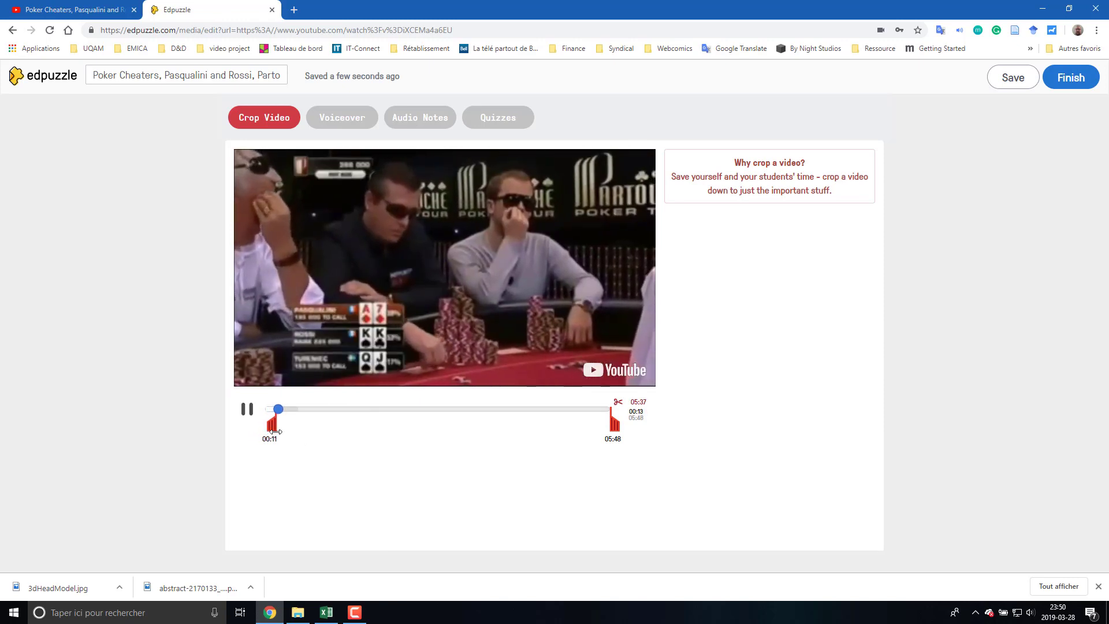
{"action": "key", "text": "space"}
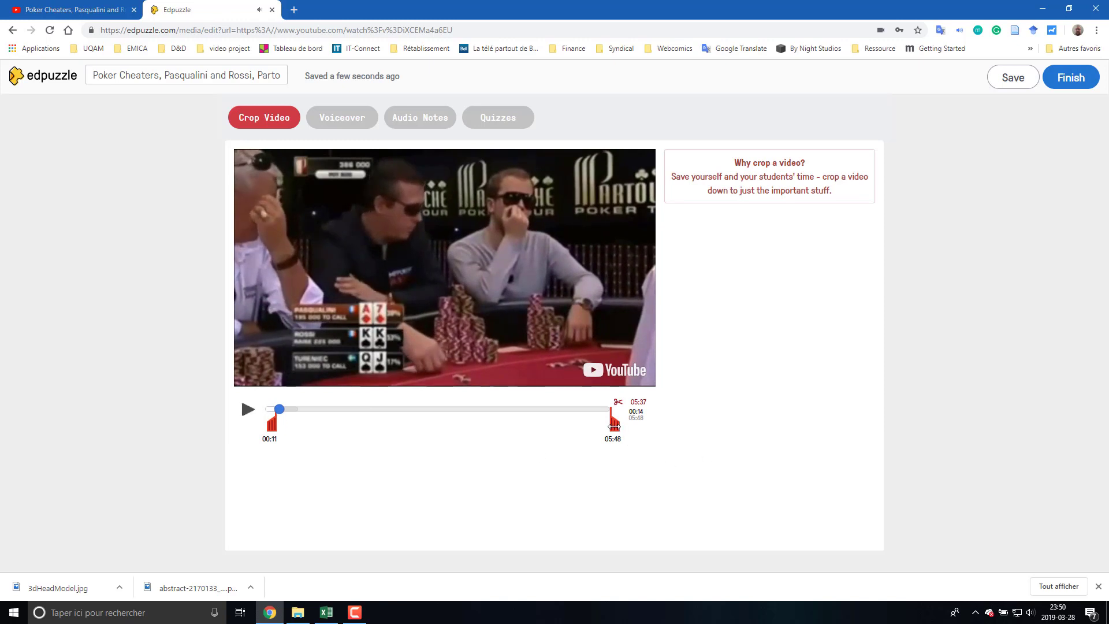
{"action": "left_click_drag", "start_coordinate": [613, 426], "coordinate": [581, 430]}
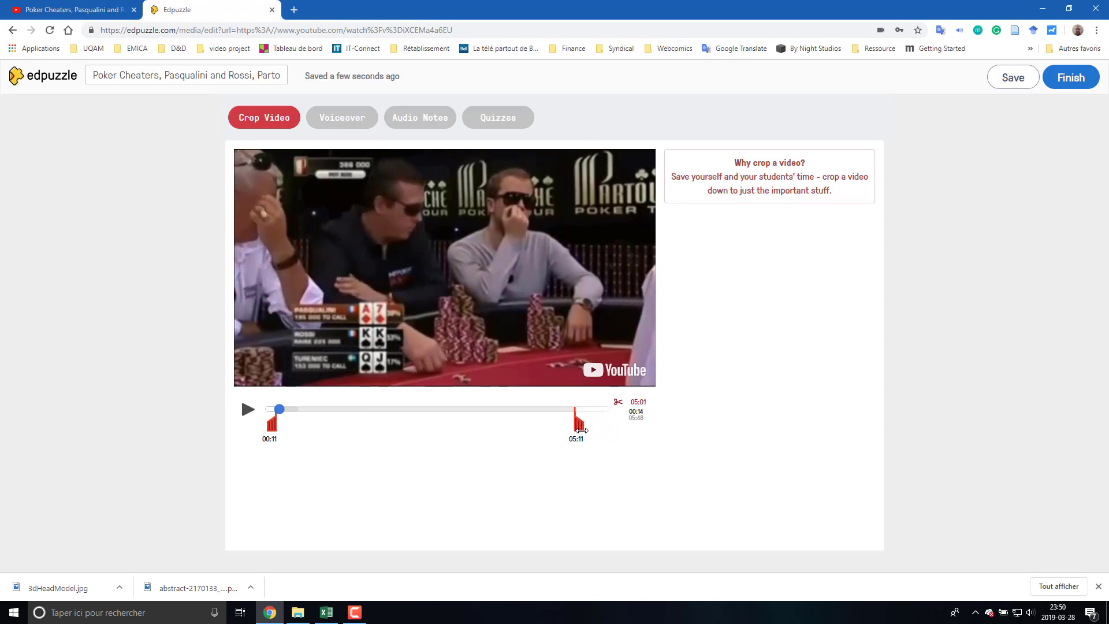
{"action": "left_click", "coordinate": [327, 612]}
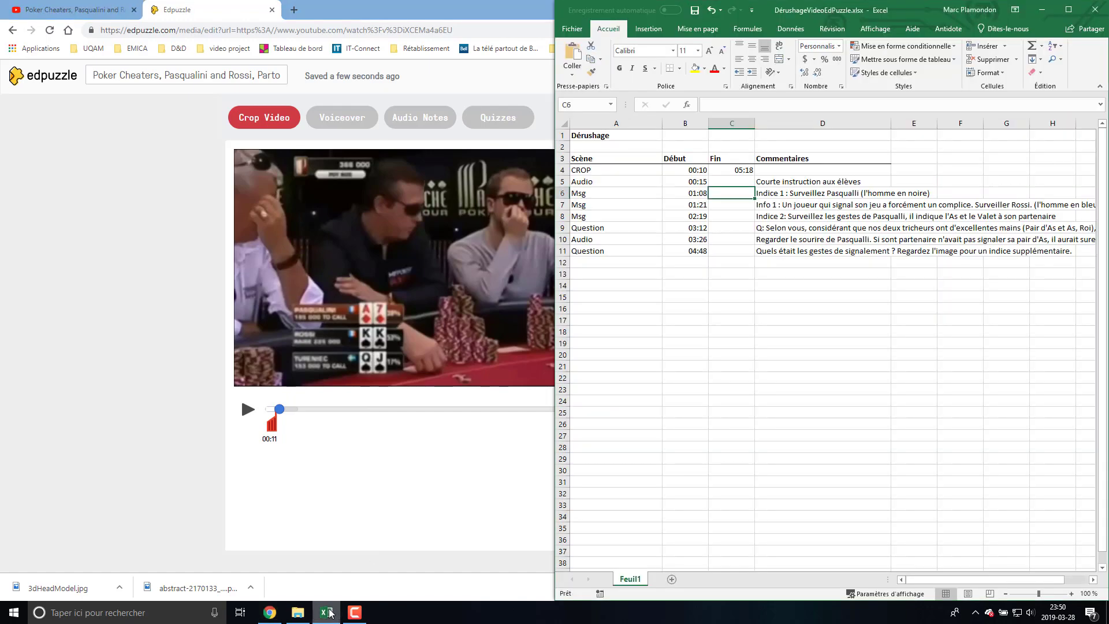
{"action": "left_click", "coordinate": [327, 612]}
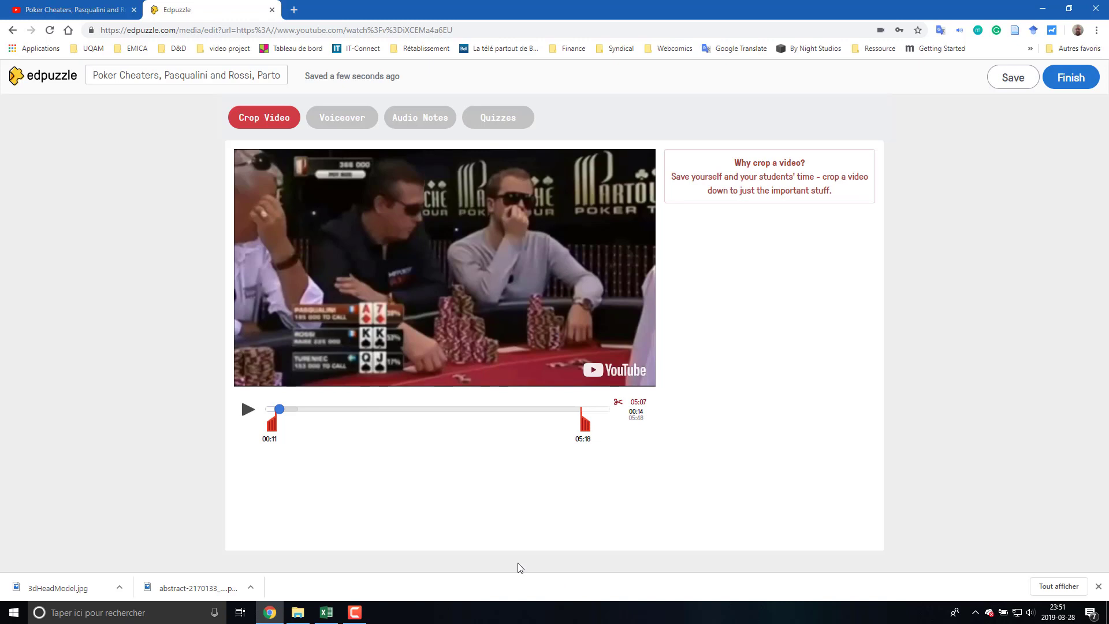
- Open the audio notes and place the recording marker at 00:05, comparing the CROP and first Audio start times in the Excel sheet
{"action": "left_click", "coordinate": [414, 119]}
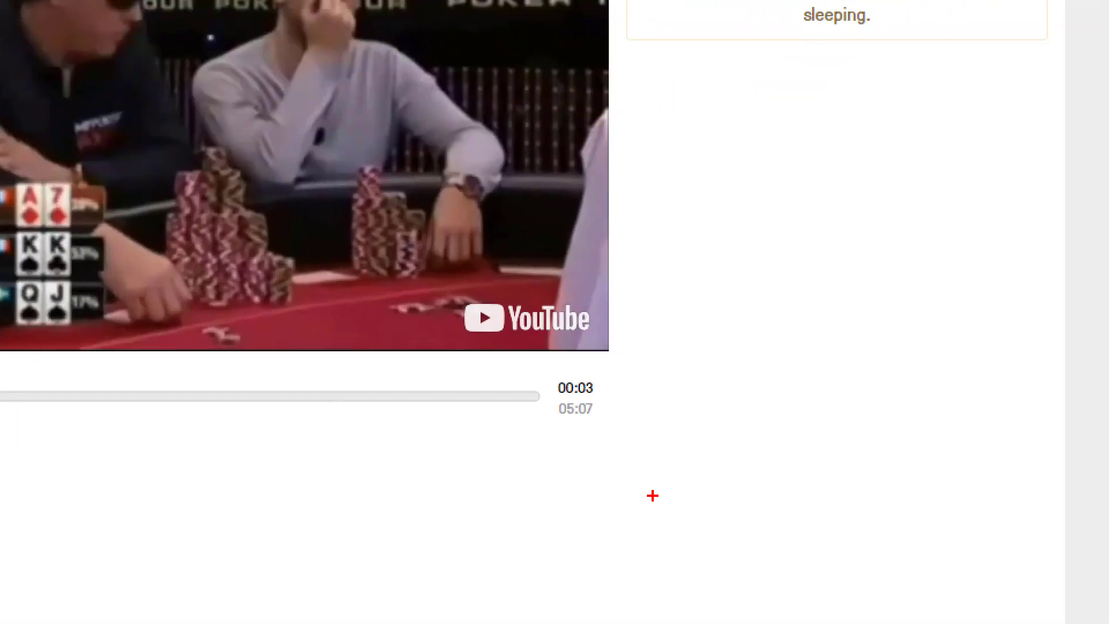
{"action": "left_click_drag", "start_coordinate": [552, 395], "coordinate": [611, 423]}
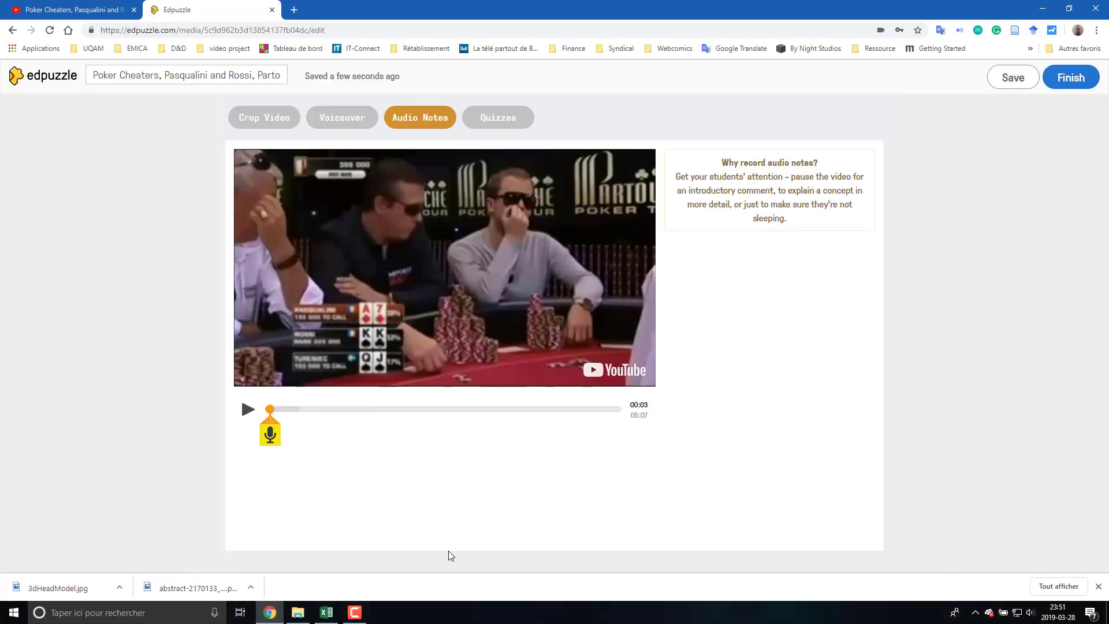
{"action": "left_click", "coordinate": [327, 612]}
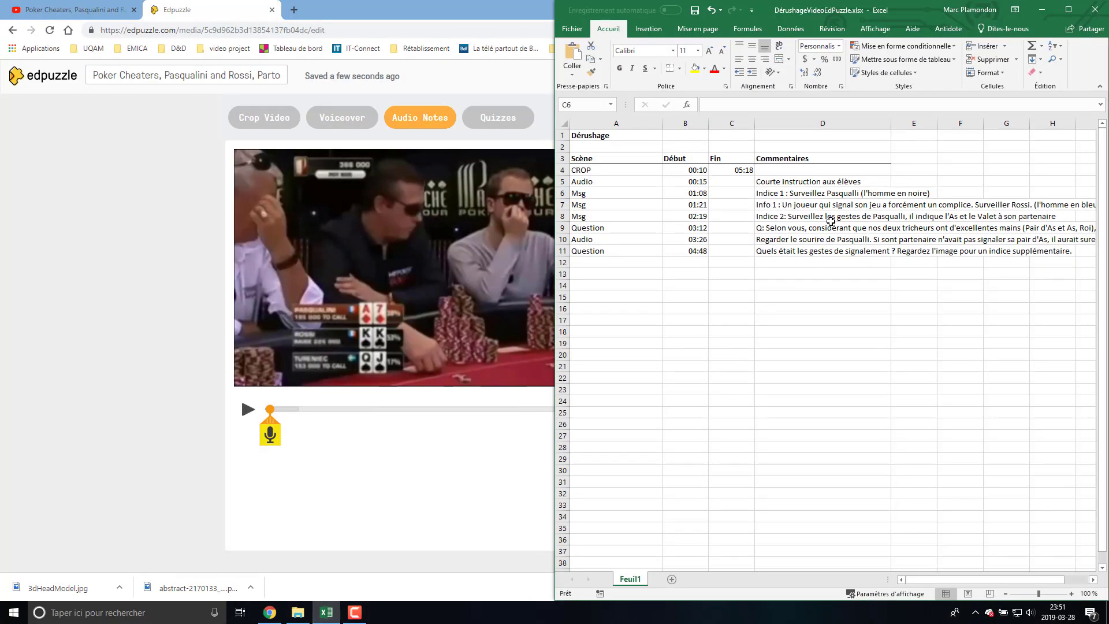
{"action": "left_click", "coordinate": [700, 182]}
{"action": "key", "text": "Up"}
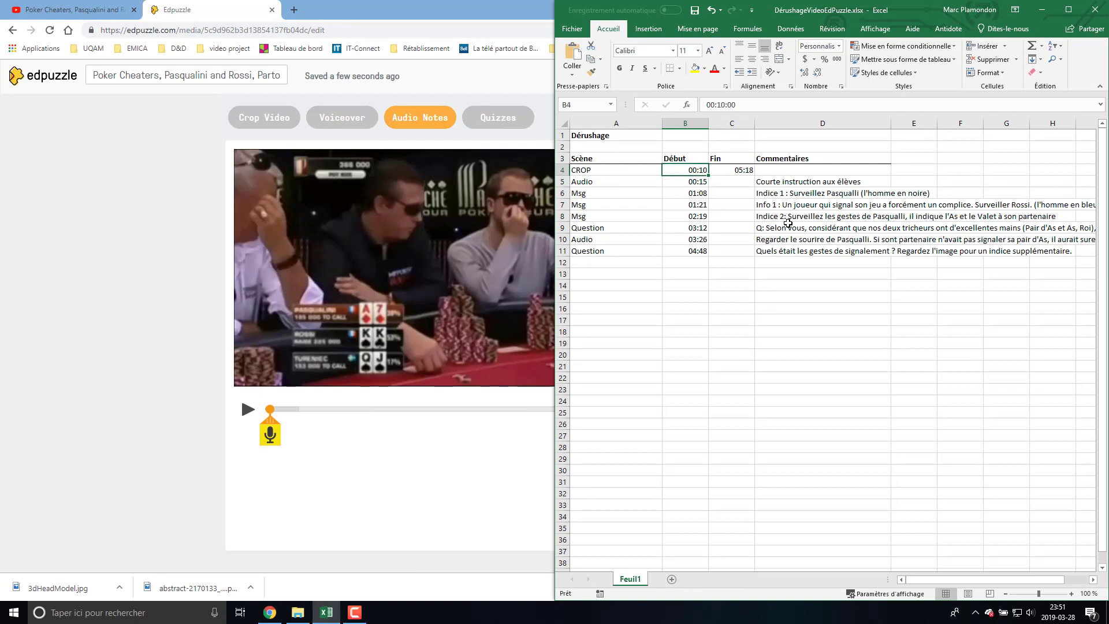
{"action": "key", "text": "Down"}
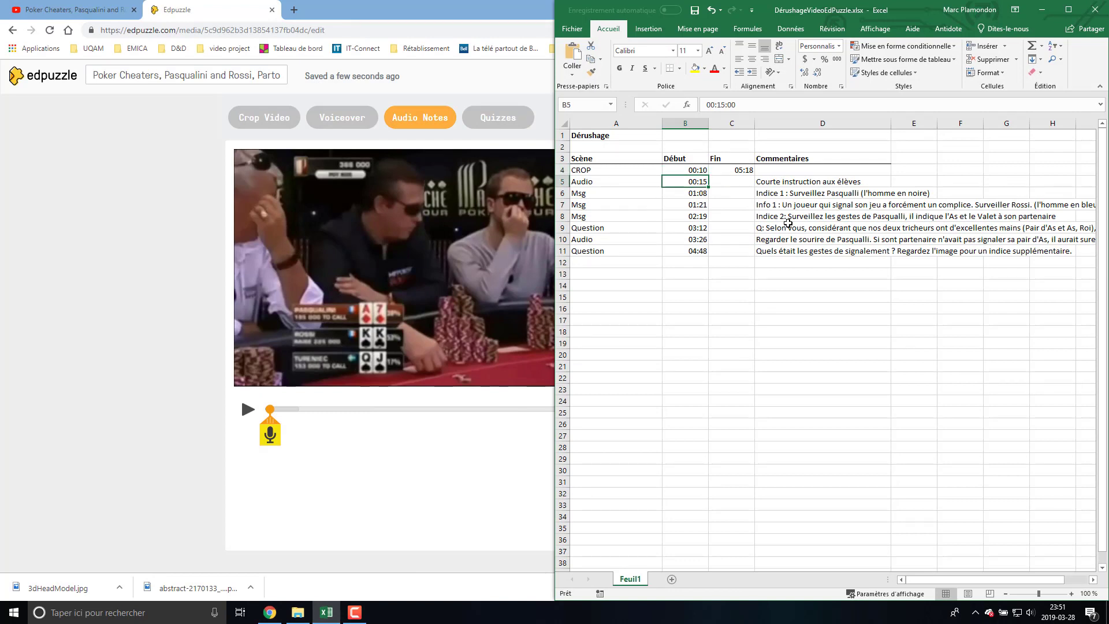
{"action": "key", "text": "Up"}
{"action": "key", "text": "Down"}
{"action": "key", "text": "Up"}
{"action": "key", "text": "Down"}
{"action": "left_click", "coordinate": [326, 425]}
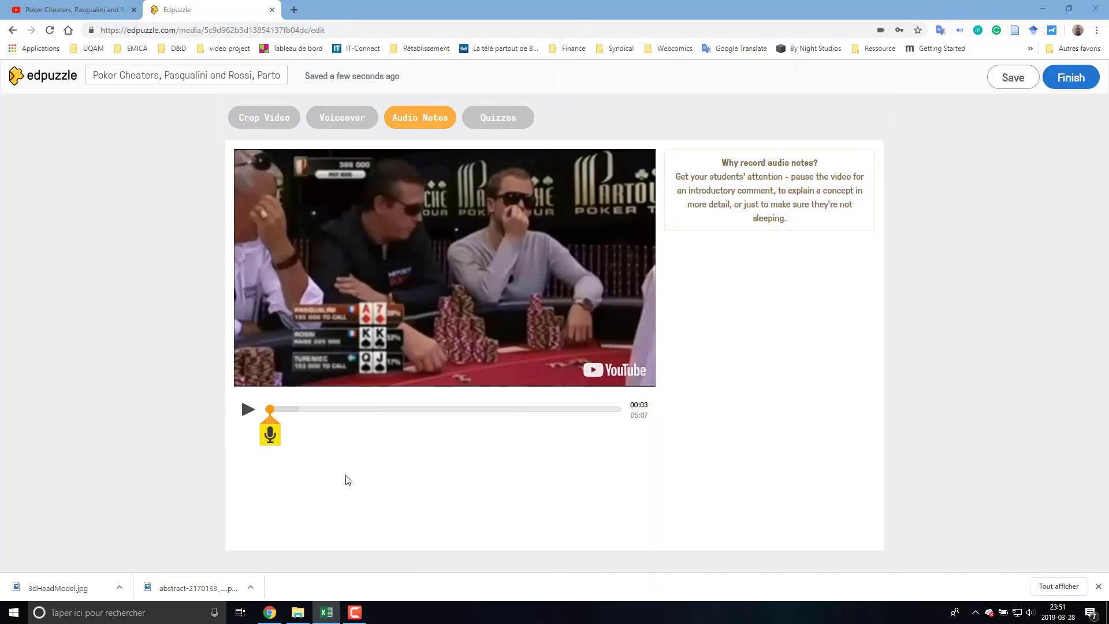
{"action": "left_click_drag", "start_coordinate": [270, 409], "coordinate": [274, 409]}
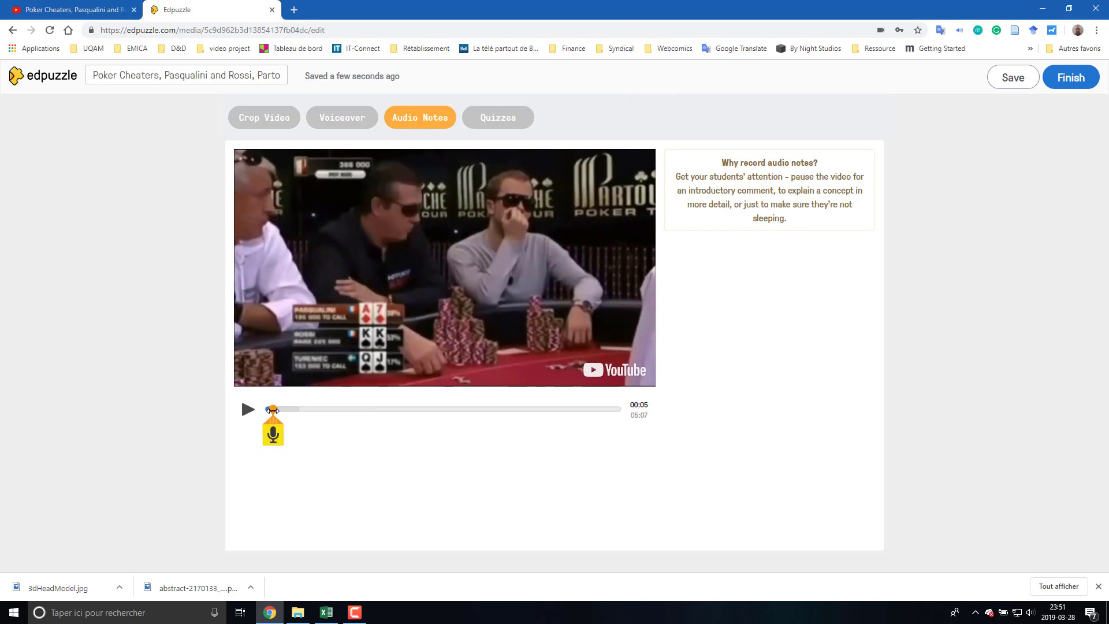
{"action": "left_click_drag", "start_coordinate": [274, 409], "coordinate": [272, 409]}
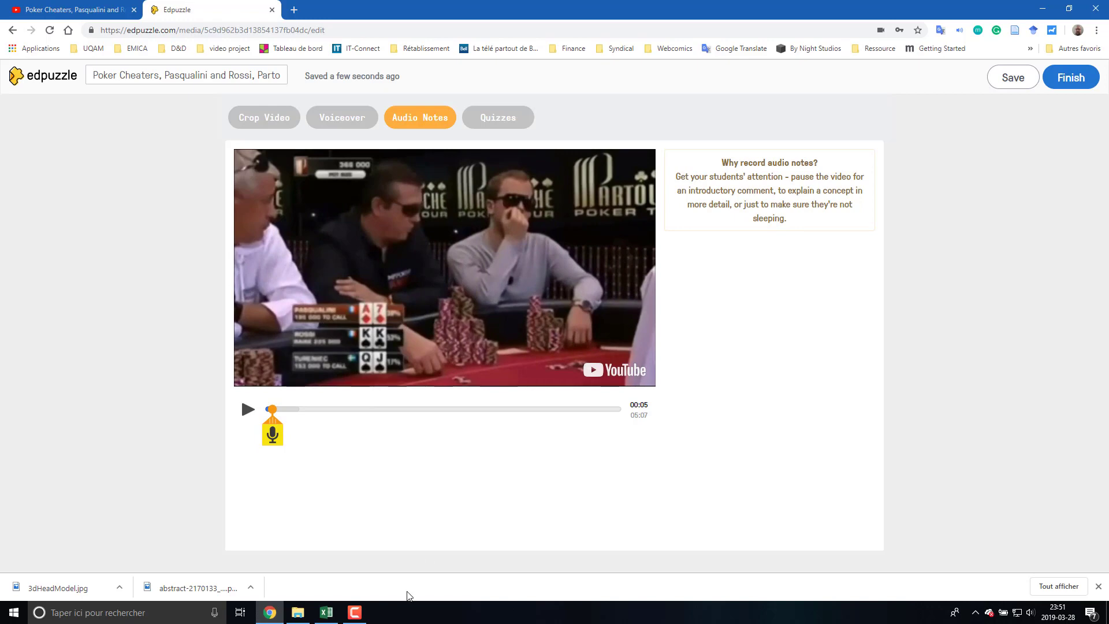
- Record a trial audio note at 00:05 and remove that last note
{"action": "left_click", "coordinate": [273, 434]}
{"action": "left_click", "coordinate": [275, 439]}
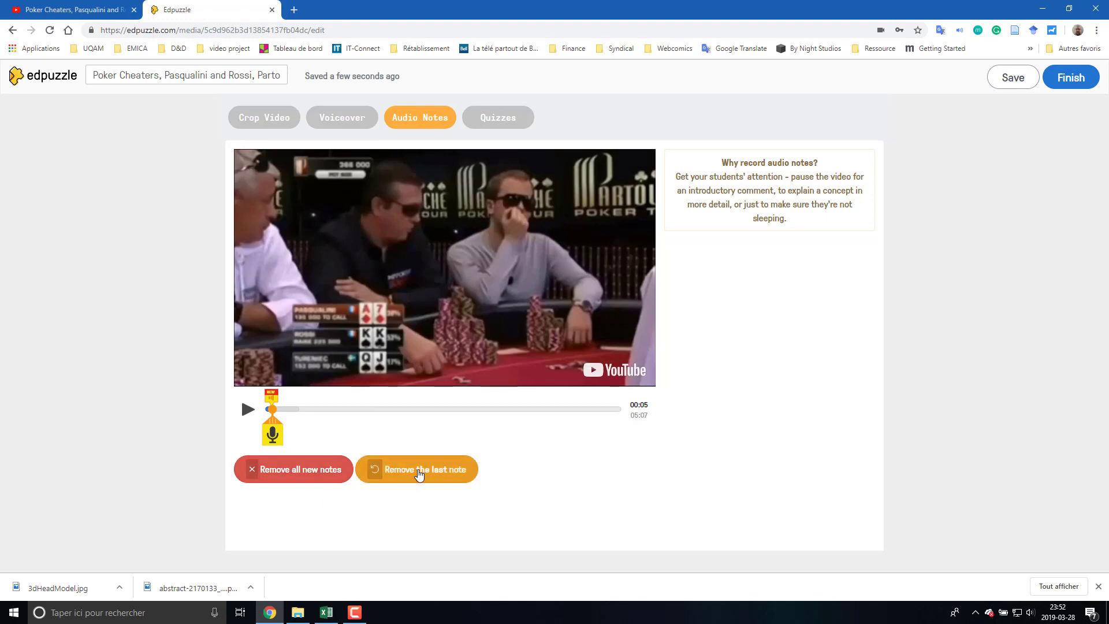
{"action": "left_click", "coordinate": [454, 479]}
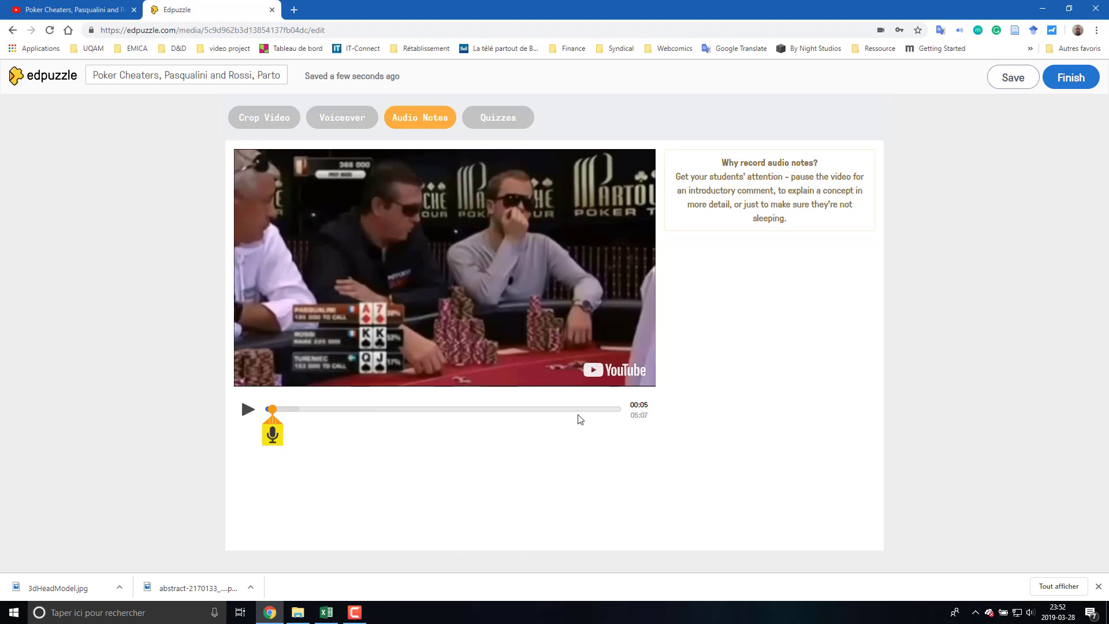
- Record the short student-instruction audio note at 00:05
{"action": "left_click", "coordinate": [273, 436]}
{"action": "left_click", "coordinate": [272, 434]}
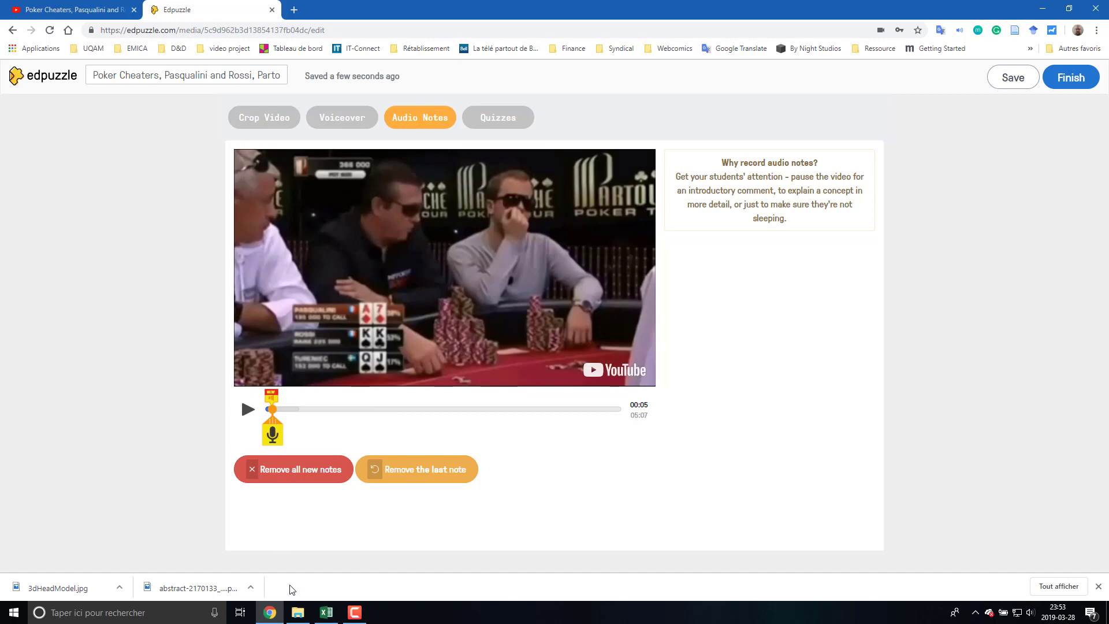
- Copy the Indice 1 comment text of the 01:08 message from the Excel sheet and return to the Edpuzzle editor
{"action": "left_click", "coordinate": [326, 613]}
{"action": "left_click", "coordinate": [700, 194]}
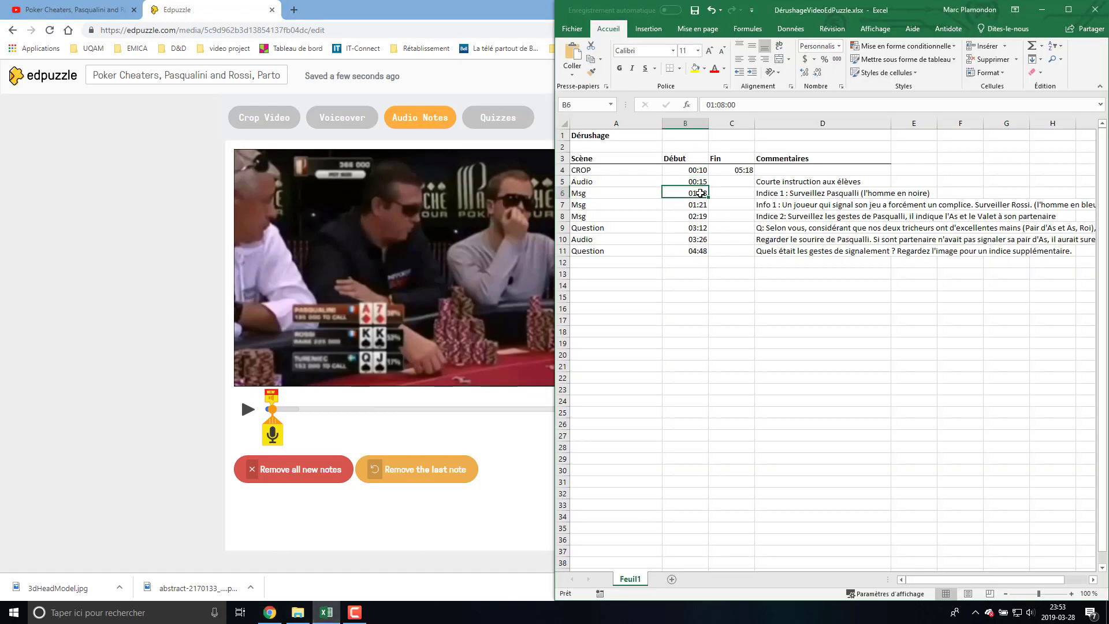
{"action": "left_click", "coordinate": [799, 193]}
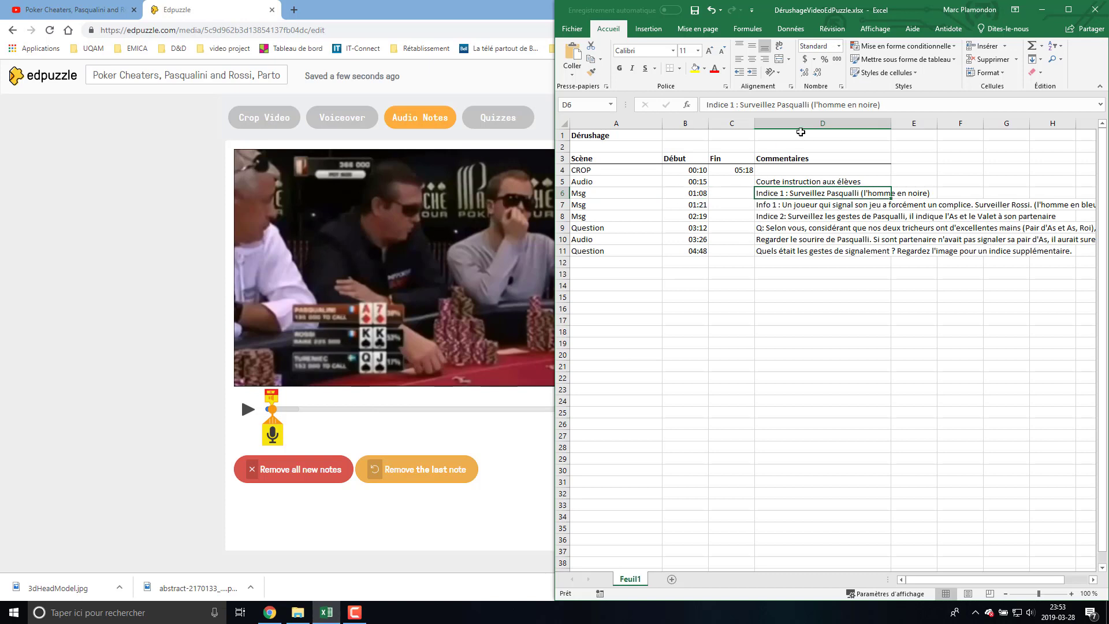
{"action": "left_click_drag", "start_coordinate": [881, 104], "coordinate": [703, 106]}
{"action": "key", "text": "ctrl+c"}
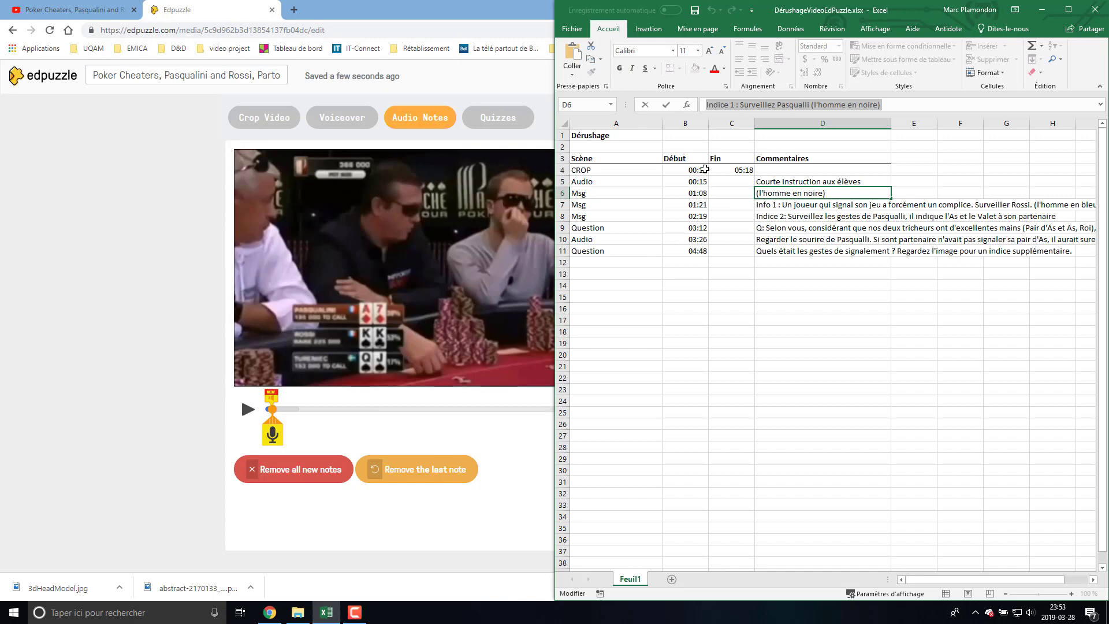
{"action": "left_click", "coordinate": [496, 426]}
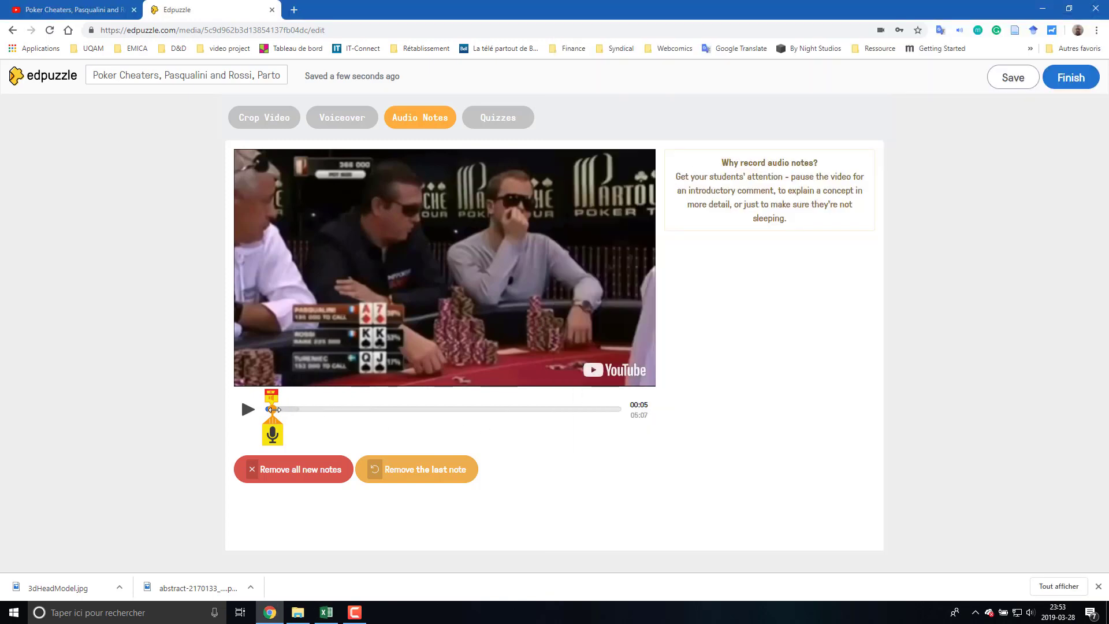
- Add a comment to the quizzes at 00:58 containing the copied Indice 1 text and save it
{"action": "left_click_drag", "start_coordinate": [274, 409], "coordinate": [334, 409]}
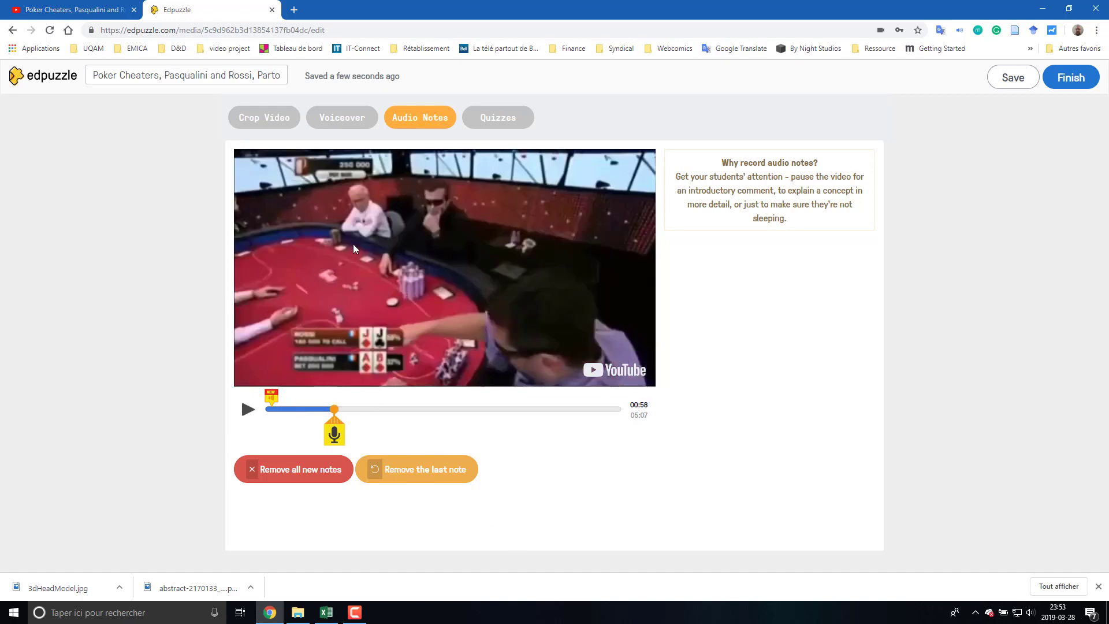
{"action": "left_click", "coordinate": [486, 119]}
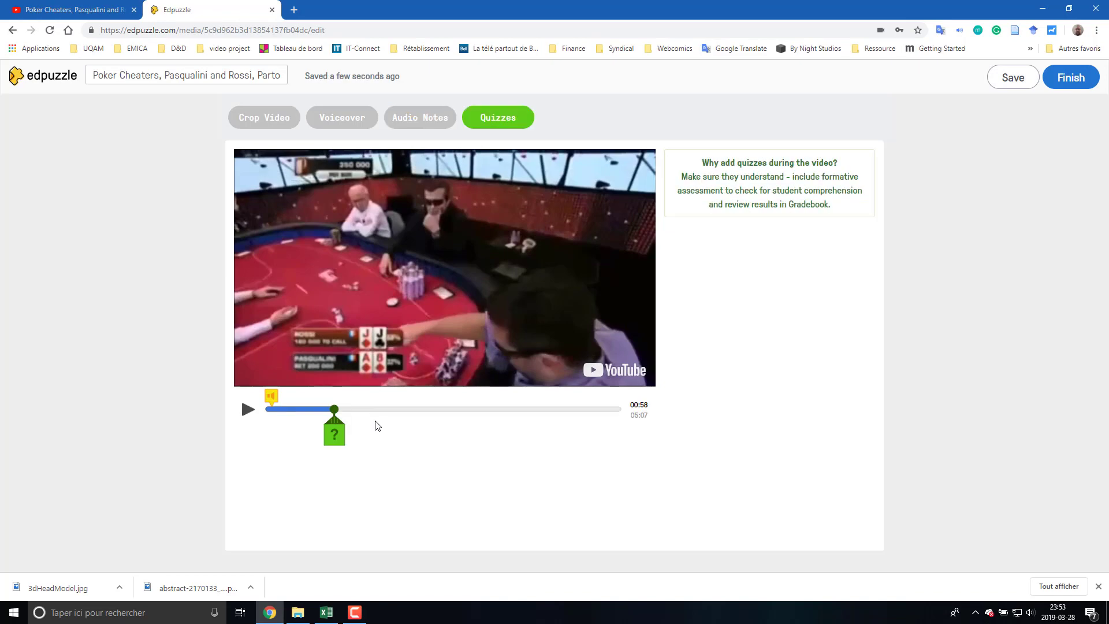
{"action": "left_click", "coordinate": [333, 434]}
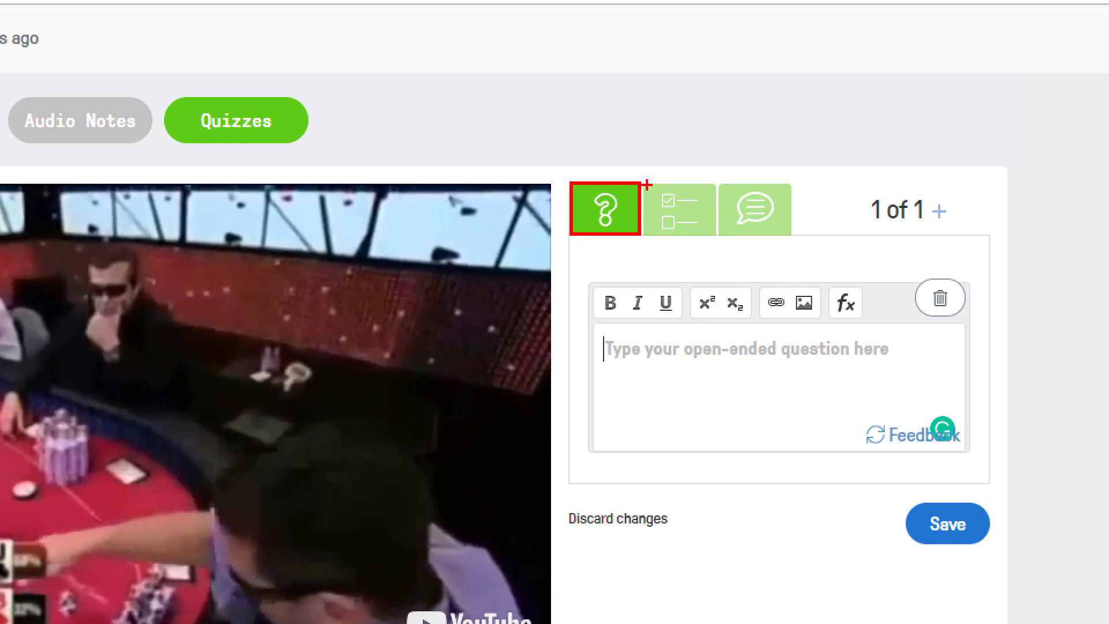
{"action": "mouse_move", "coordinate": [643, 181]}
{"action": "left_mouse_down"}
{"action": "mouse_move", "coordinate": [645, 212]}
{"action": "mouse_move", "coordinate": [716, 234]}
{"action": "left_mouse_up"}
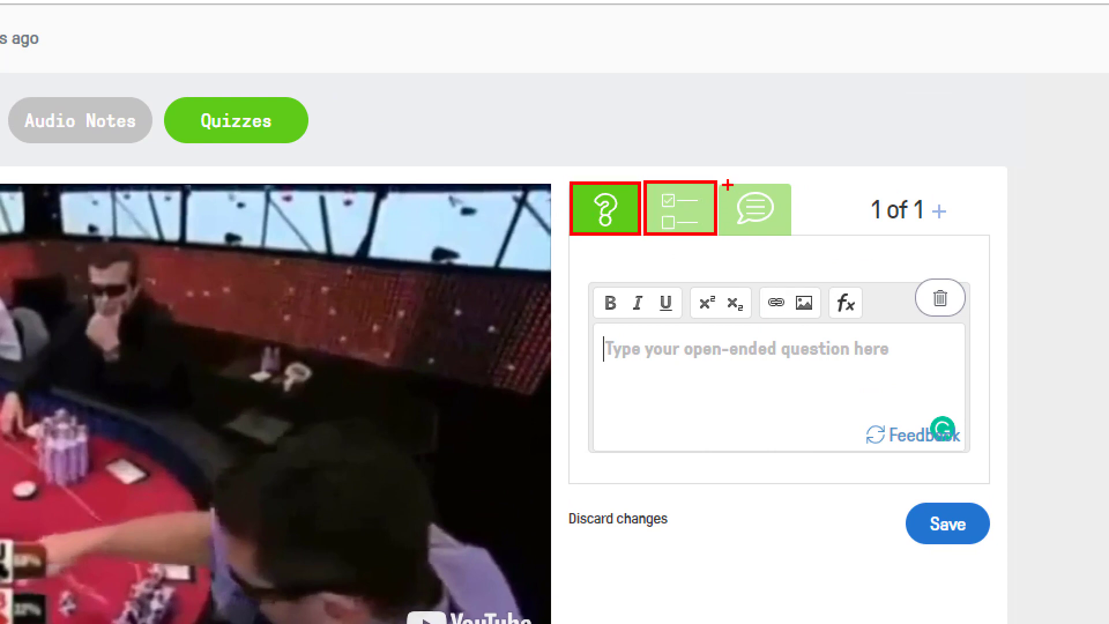
{"action": "left_click_drag", "start_coordinate": [719, 187], "coordinate": [796, 233]}
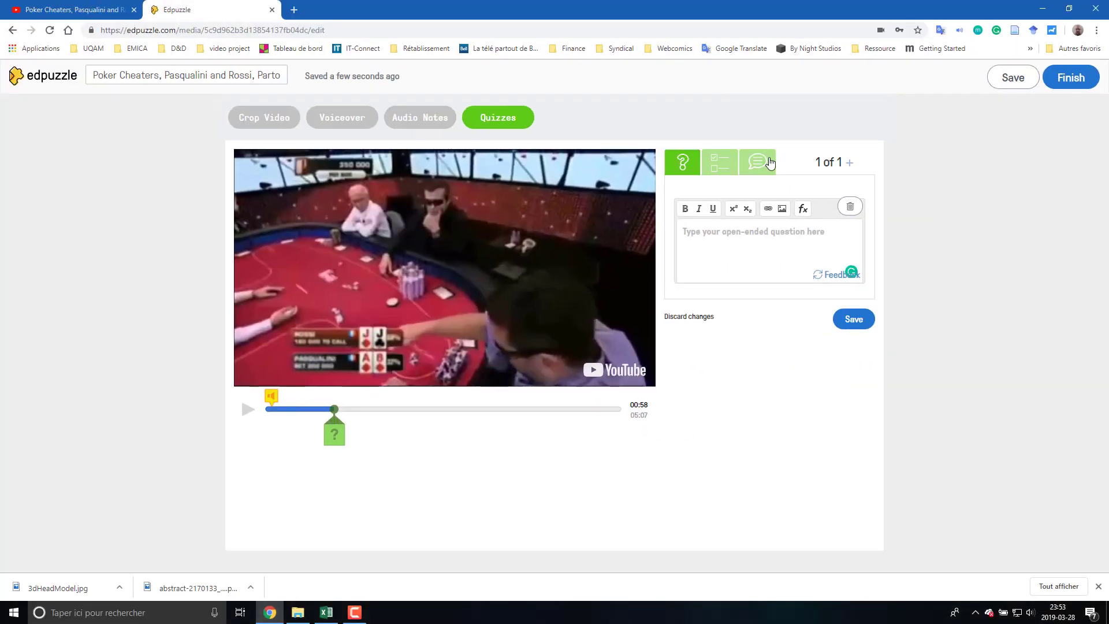
{"action": "left_click", "coordinate": [784, 208]}
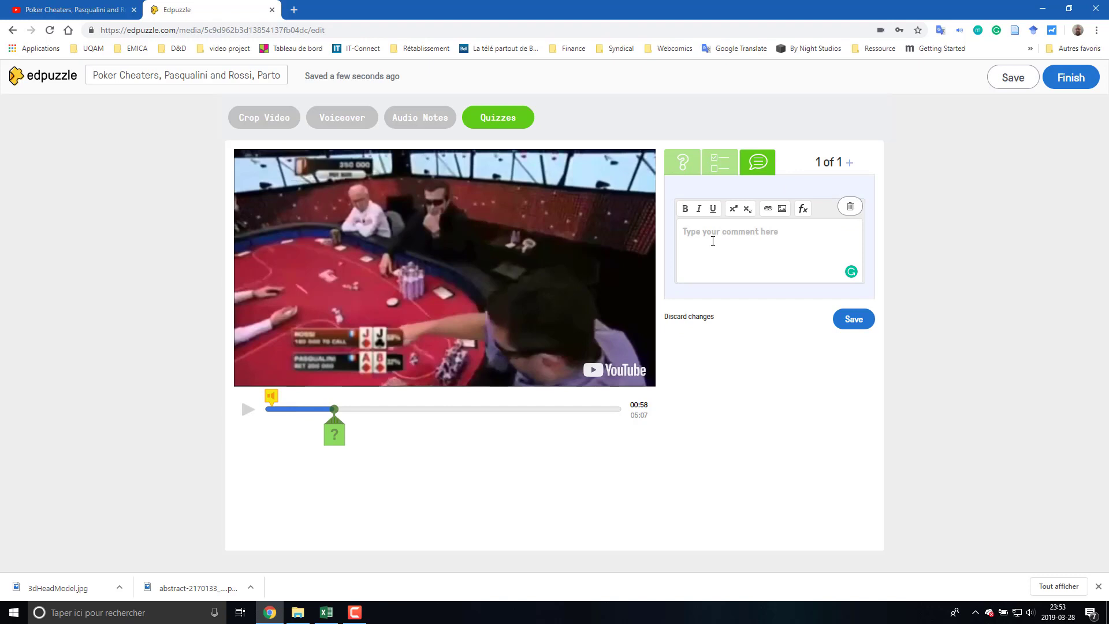
{"action": "key", "text": "ctrl+v"}
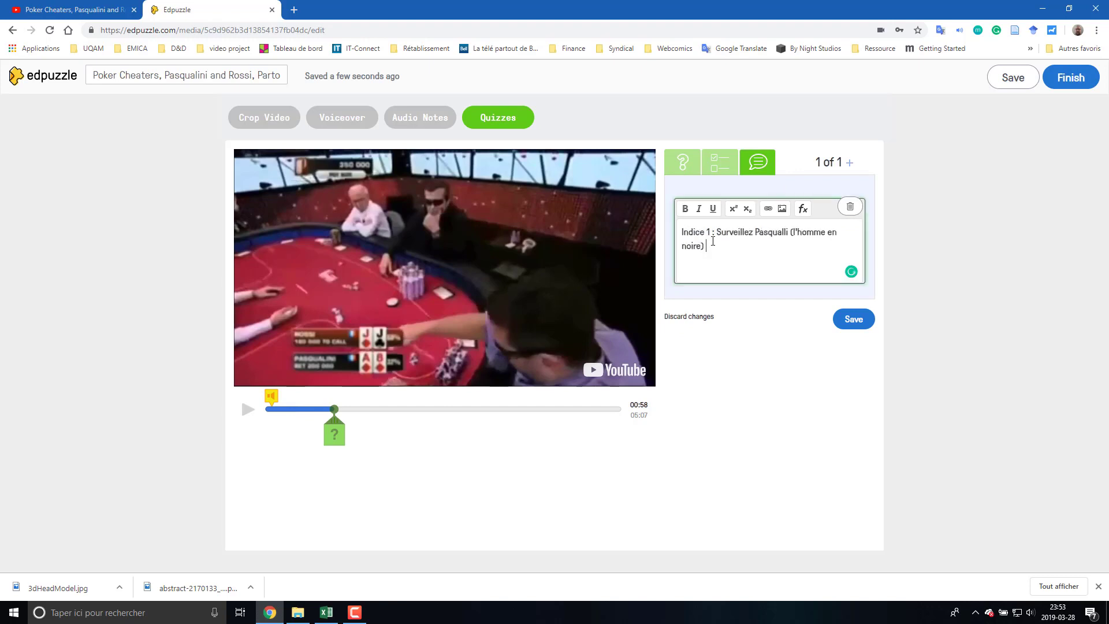
{"action": "left_click", "coordinate": [863, 318]}
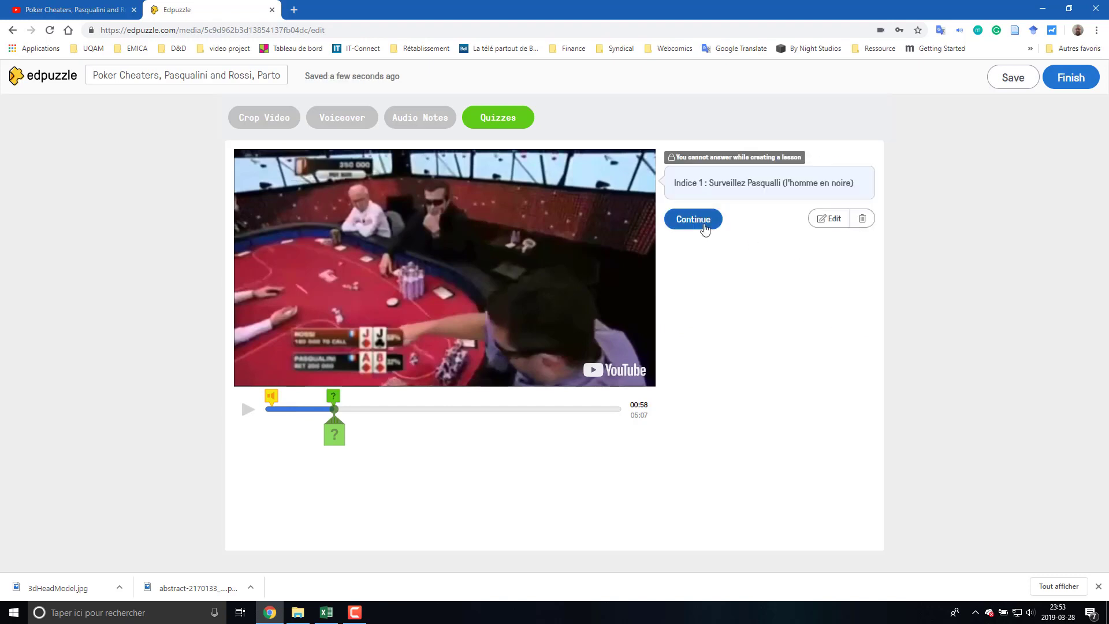
- Copy the Info 1 comment text of the 01:21 message from the Excel sheet and return to the Edpuzzle editor
{"action": "left_click", "coordinate": [326, 614]}
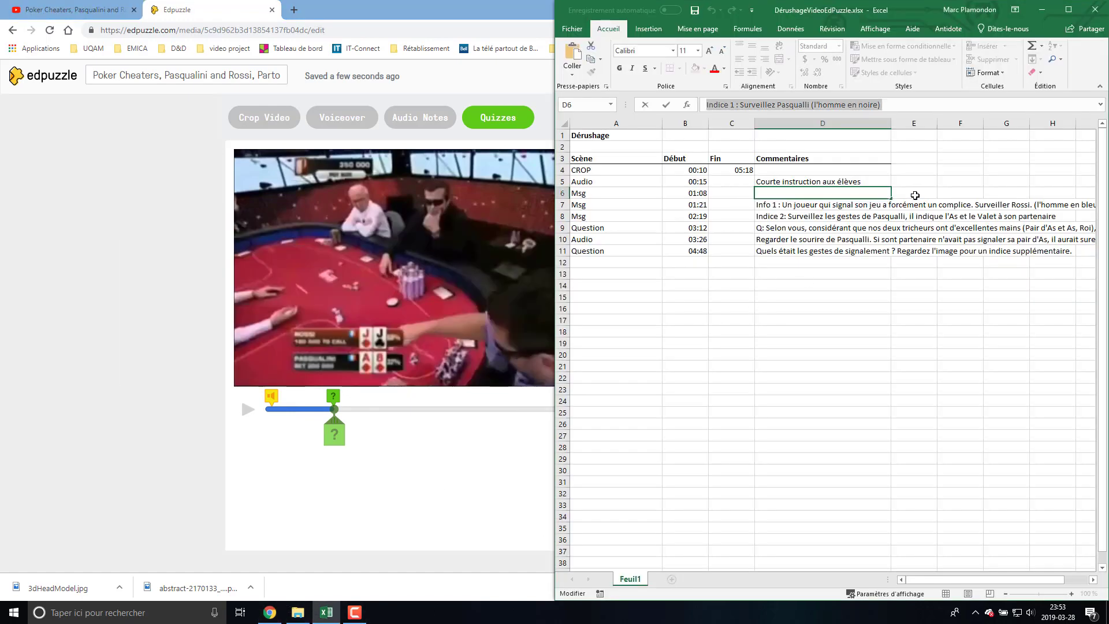
{"action": "left_click", "coordinate": [783, 206]}
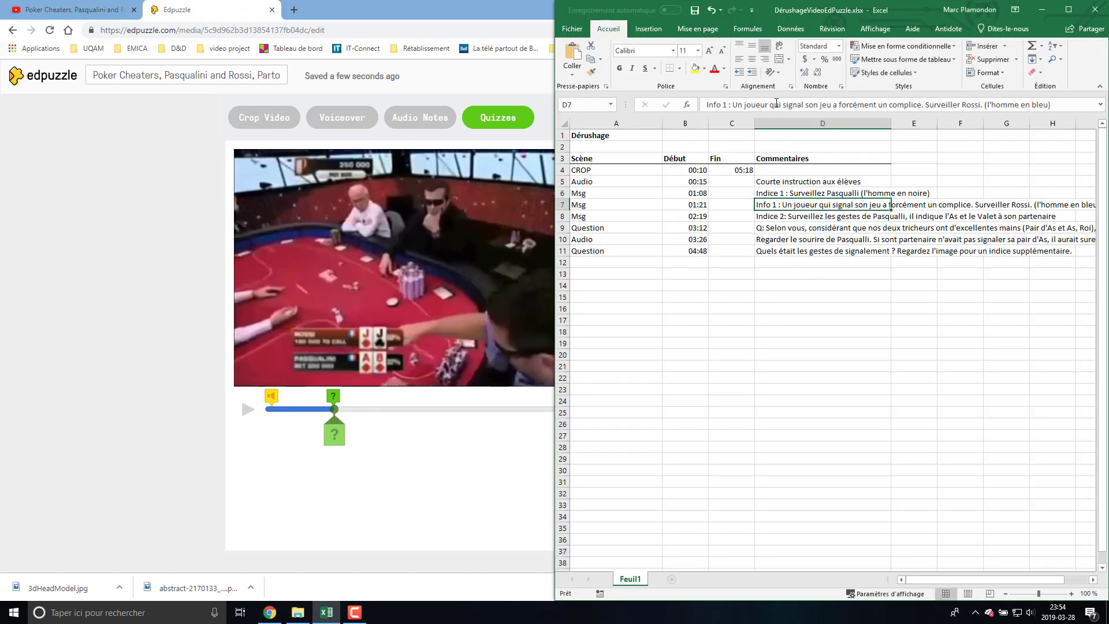
{"action": "left_click", "coordinate": [777, 105]}
{"action": "triple_click", "coordinate": [777, 105]}
{"action": "key", "text": "ctrl+c"}
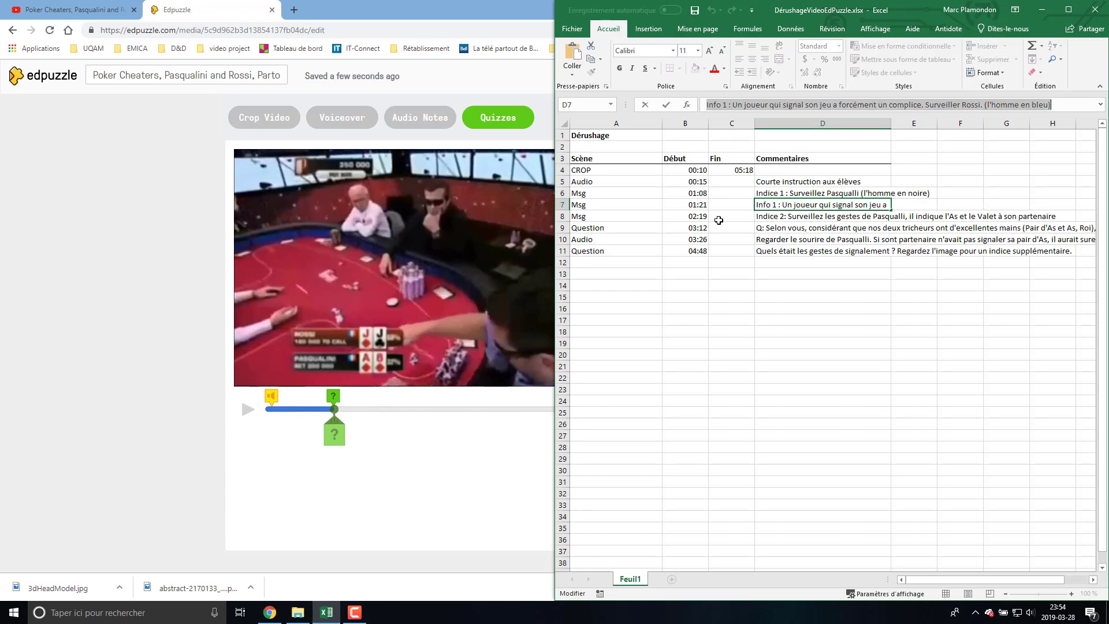
{"action": "key", "text": "alt+Tab"}
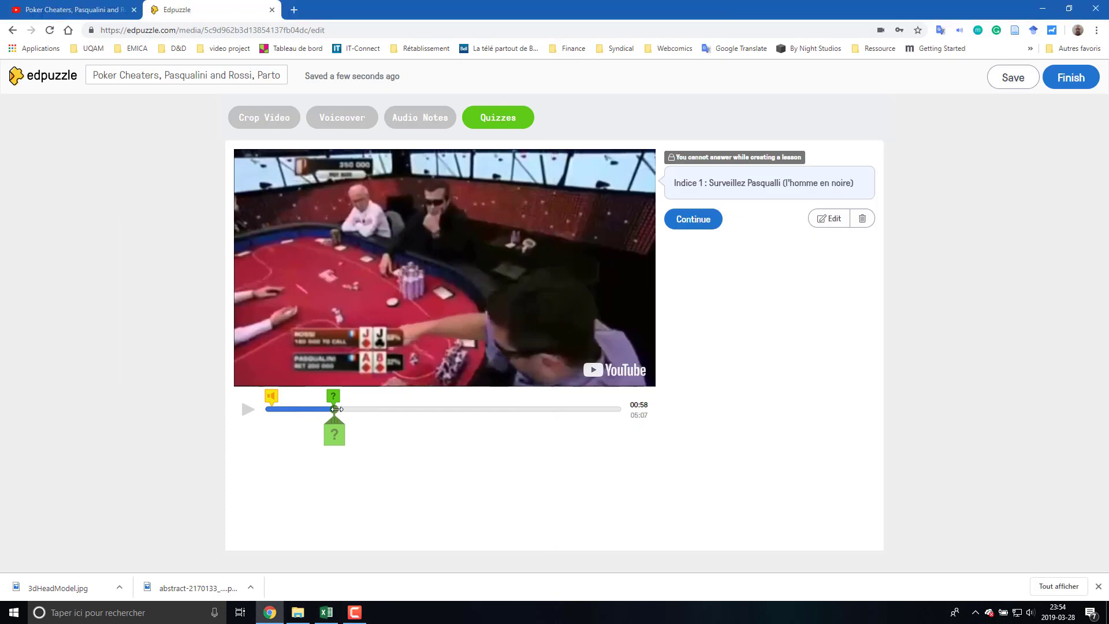
- Add a comment at 01:11 with the copied text, remove its "Info 1 :" prefix and save it
{"action": "left_click_drag", "start_coordinate": [338, 407], "coordinate": [349, 409]}
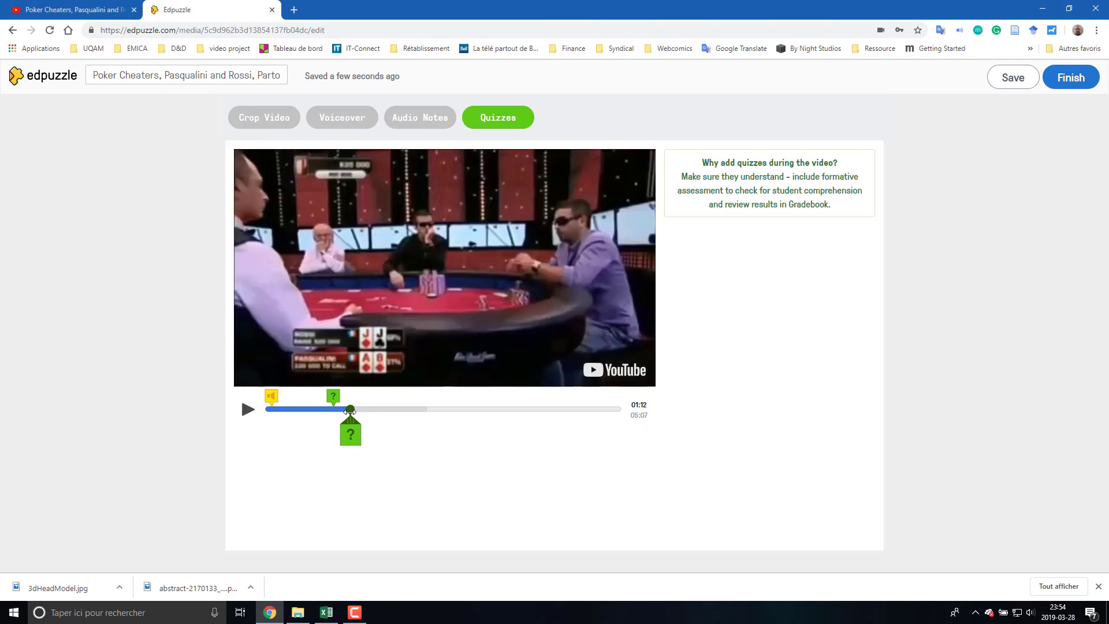
{"action": "left_click", "coordinate": [350, 445]}
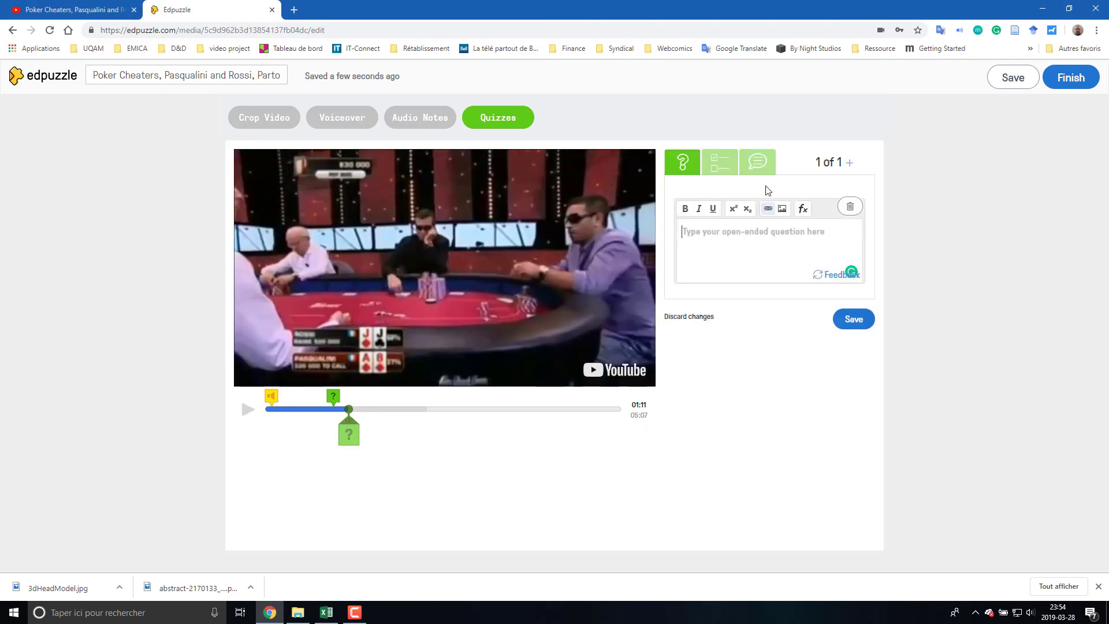
{"action": "left_click", "coordinate": [757, 162]}
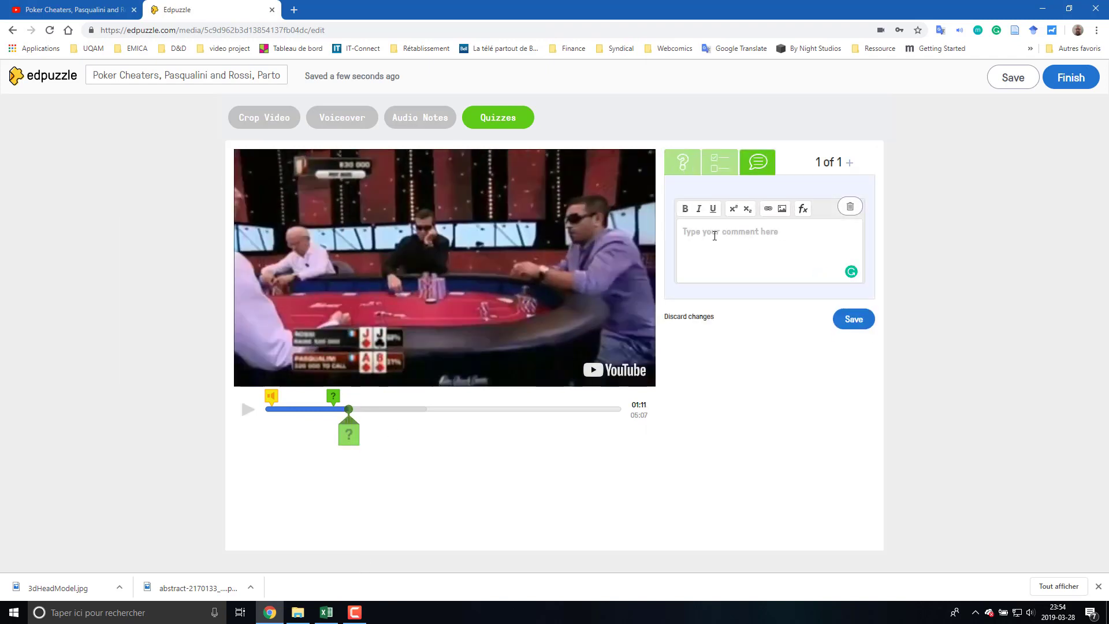
{"action": "key", "text": "ctrl+v"}
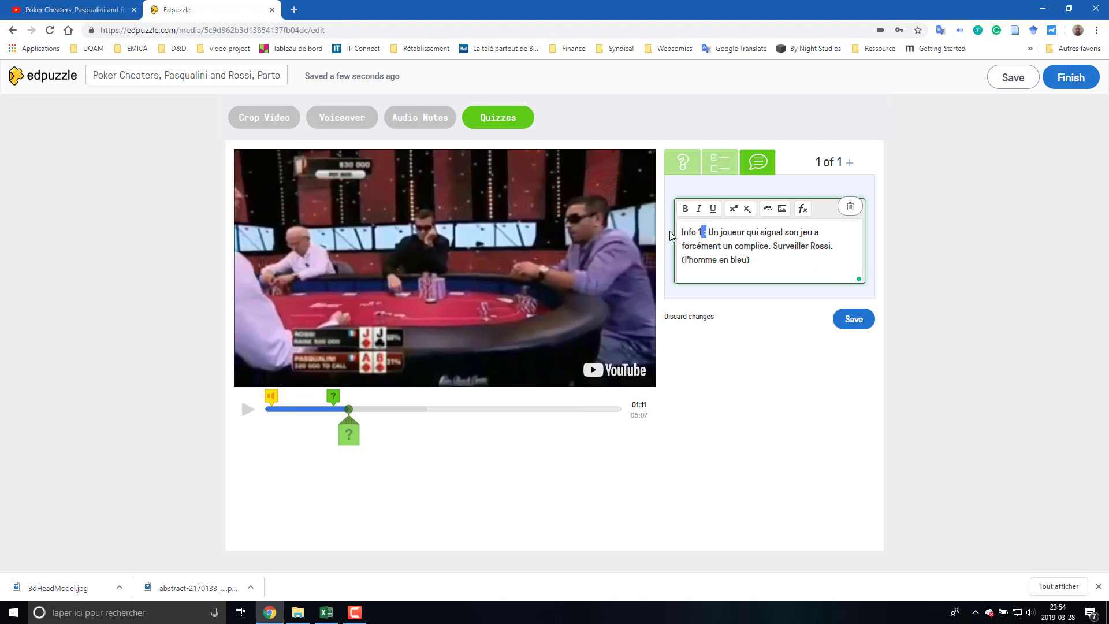
{"action": "key", "text": "BackSpace"}
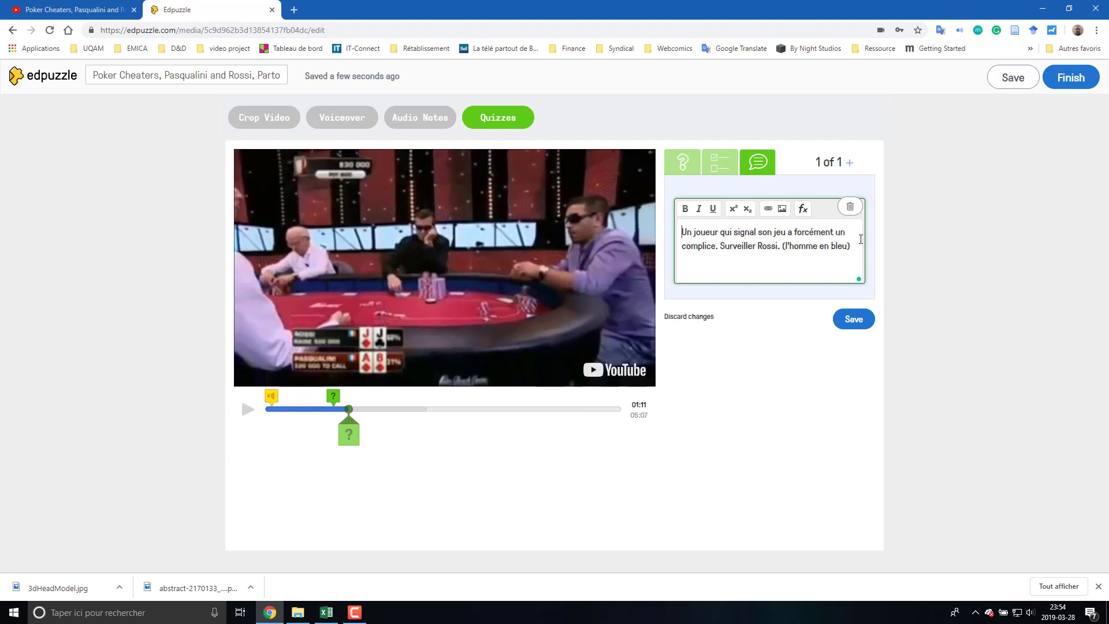
{"action": "left_click", "coordinate": [854, 318]}
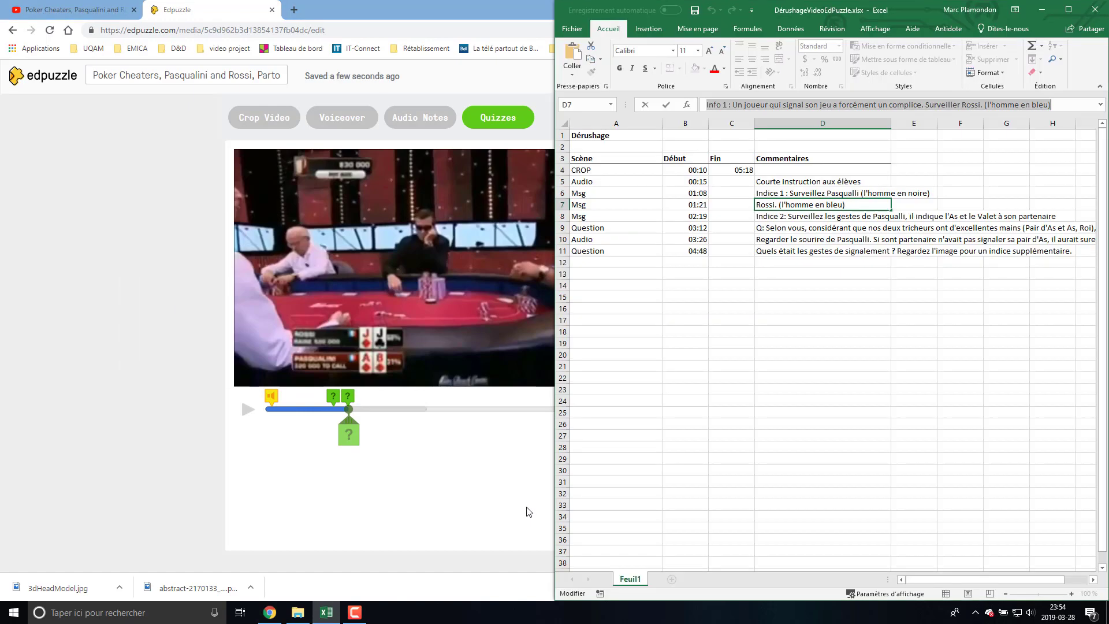
- Copy the Indice 2 comment text of the 02:19 message from the Excel sheet and return to the Edpuzzle editor
{"action": "key", "text": "alt+Tab"}
{"action": "left_click", "coordinate": [771, 214]}
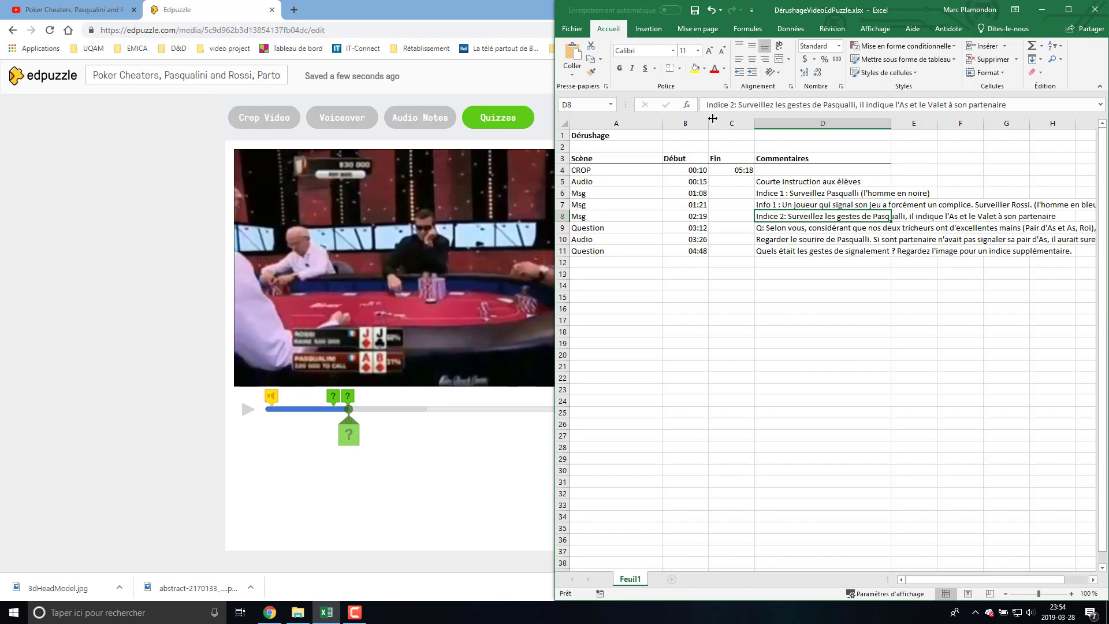
{"action": "triple_click", "coordinate": [719, 108]}
{"action": "key", "text": "ctrl+c"}
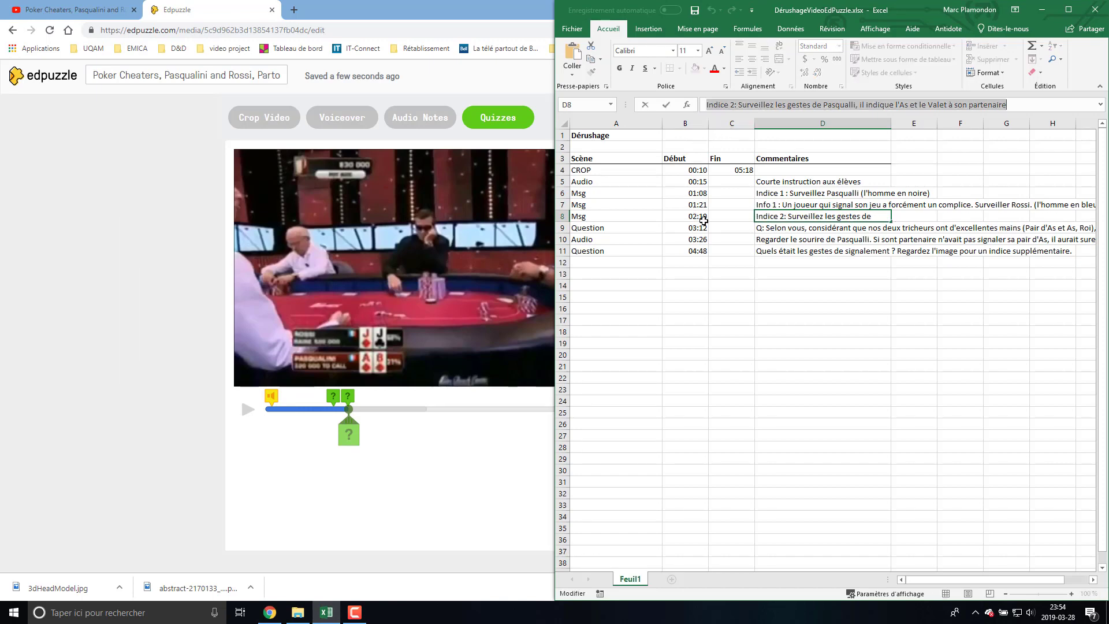
{"action": "key", "text": "alt+Tab"}
- Add a comment at 02:09 containing the copied Indice 2 text and save it
{"action": "left_click", "coordinate": [757, 163]}
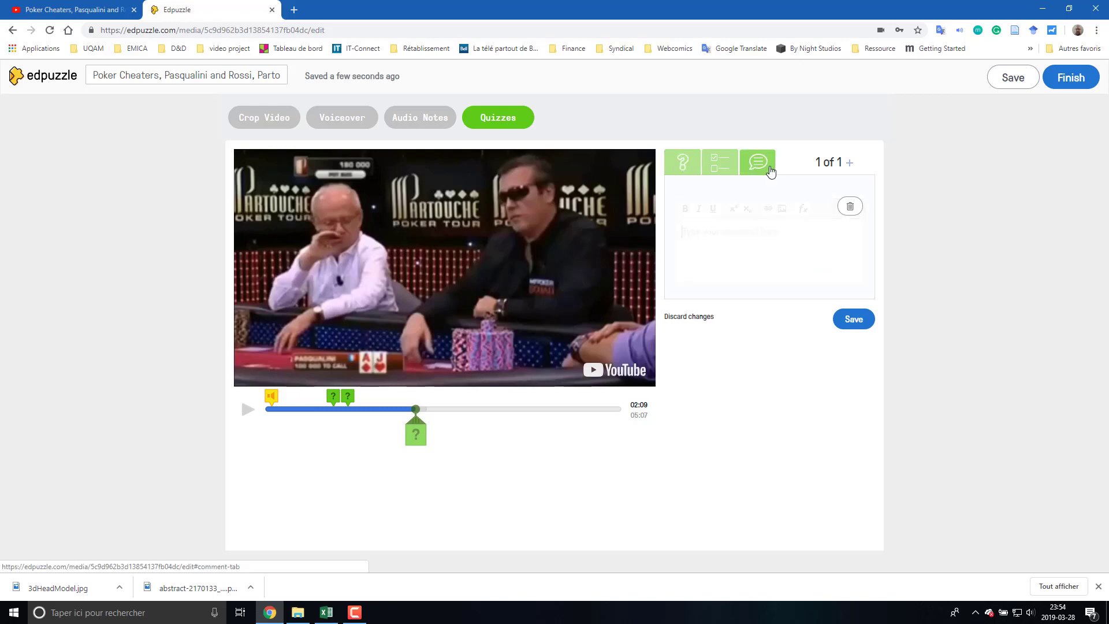
{"action": "key", "text": "ctrl+v"}
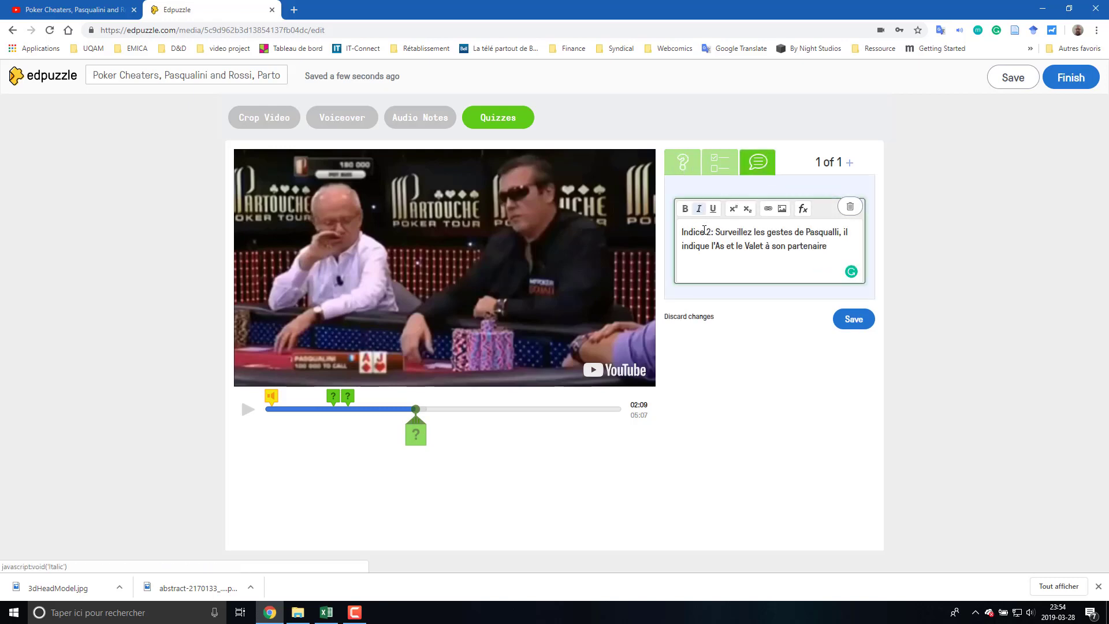
{"action": "left_click", "coordinate": [853, 319]}
- Copy the 03:12 question text without its "Q:" prefix from the Excel sheet and return to the Edpuzzle editor
{"action": "key", "text": "alt+Tab"}
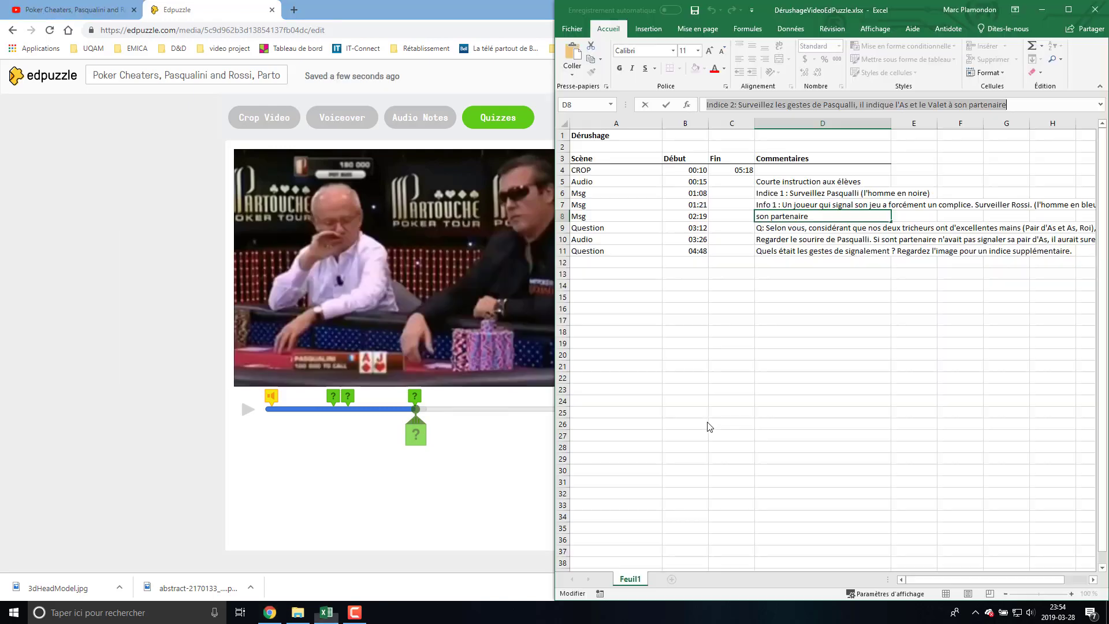
{"action": "left_click", "coordinate": [776, 229]}
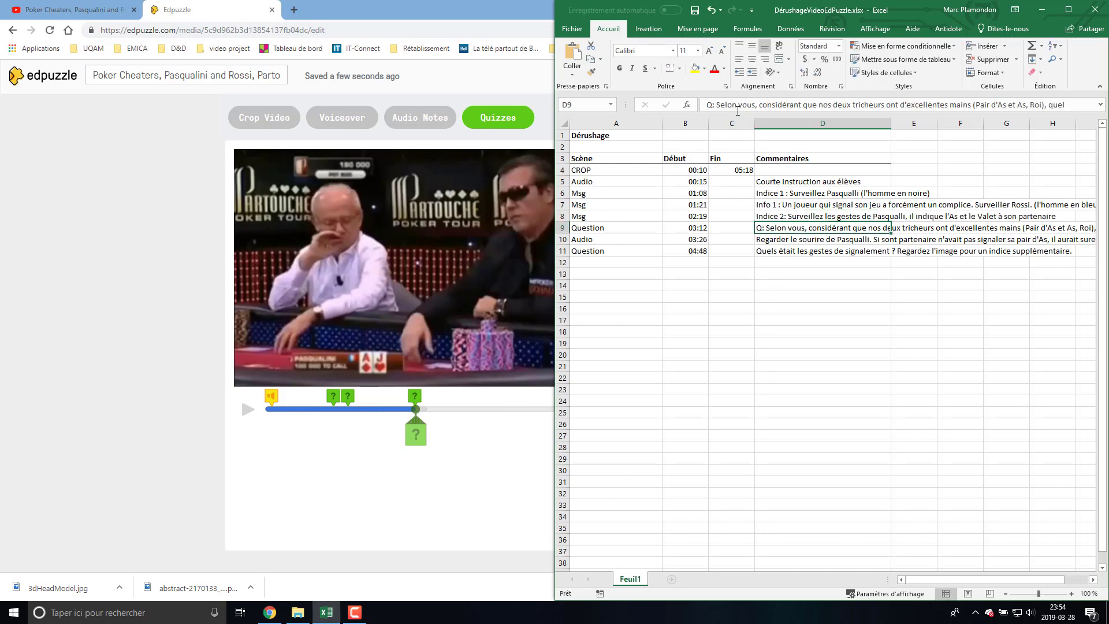
{"action": "left_click_drag", "start_coordinate": [716, 105], "coordinate": [1097, 110]}
{"action": "key", "text": "ctrl+c"}
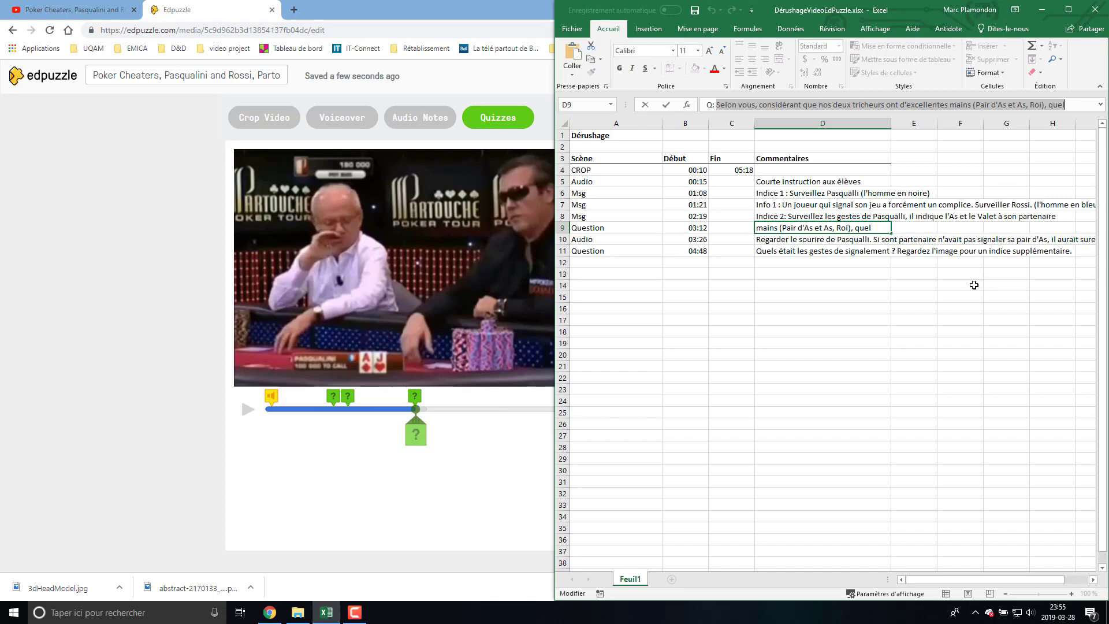
{"action": "key", "text": "alt+Tab"}
- Add an open-ended question at 03:02 with the copied text, ending it "quels avantages tirent-ils de leur tricherie.", and save it
{"action": "left_click_drag", "start_coordinate": [416, 431], "coordinate": [475, 444]}
{"action": "left_click", "coordinate": [476, 444]}
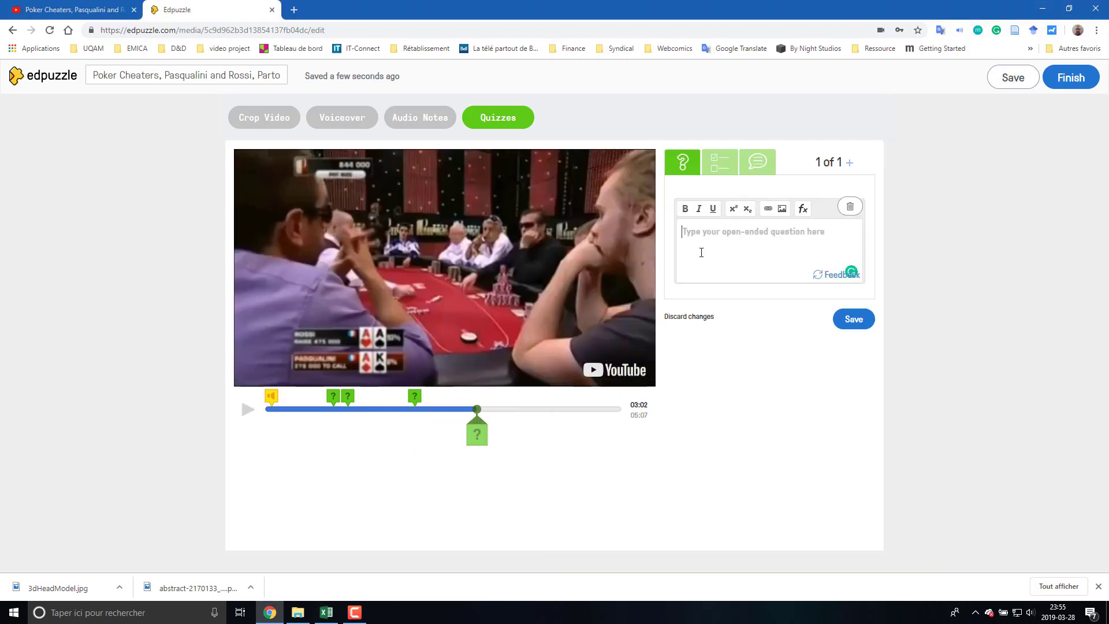
{"action": "left_click", "coordinate": [717, 255]}
{"action": "key", "text": "ctrl+v"}
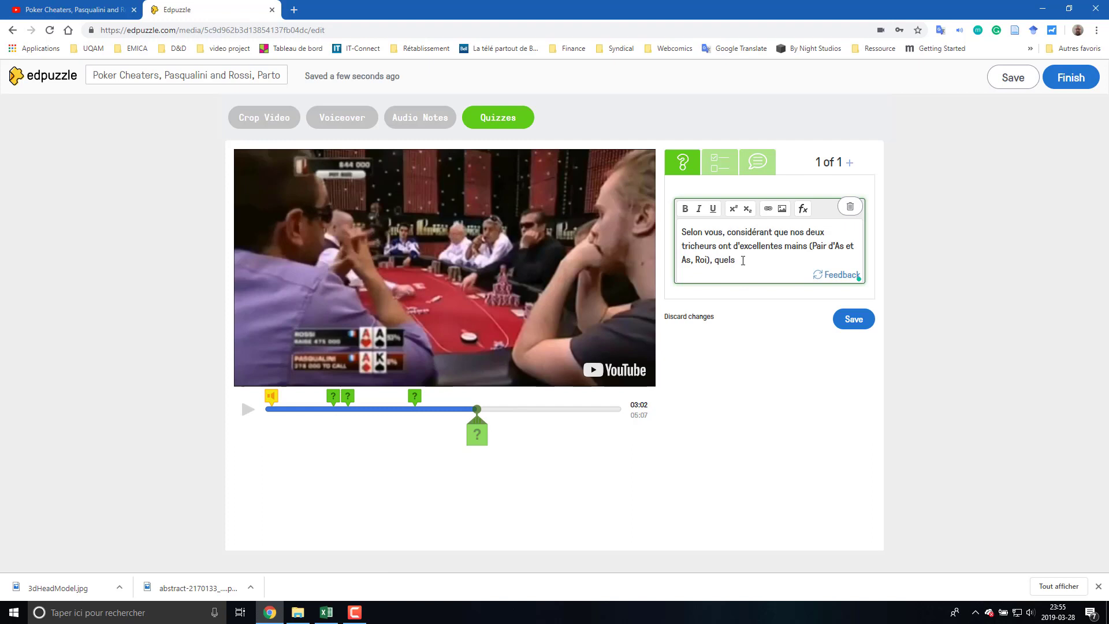
{"action": "type", "text": "vantages tirent-ils"}
{"action": "type", "text": "de leur tricherie."}
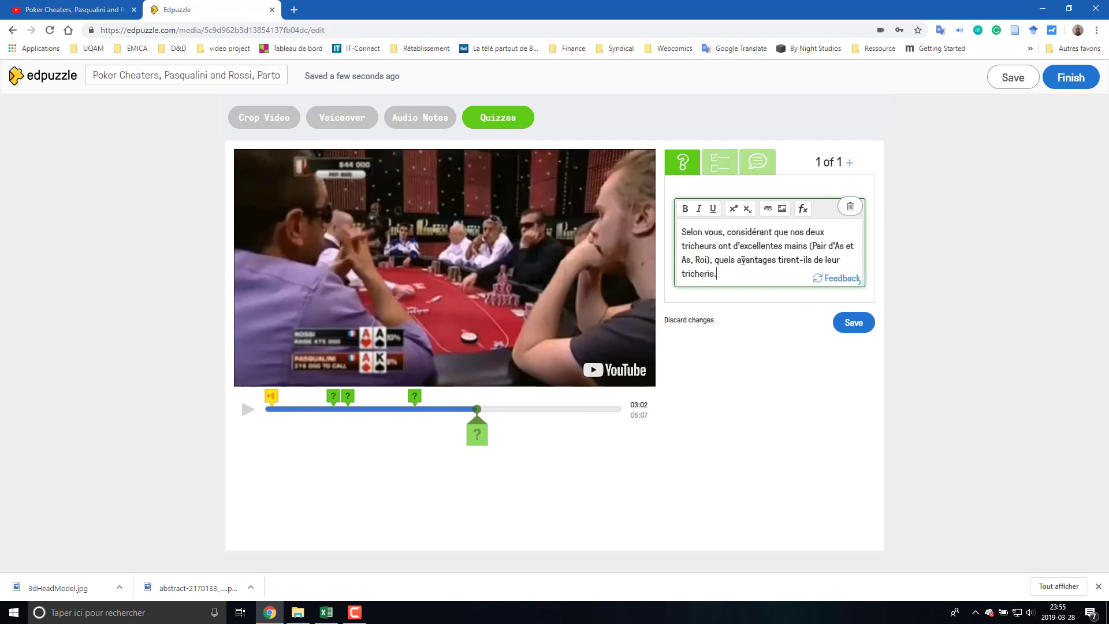
{"action": "left_click", "coordinate": [857, 324]}
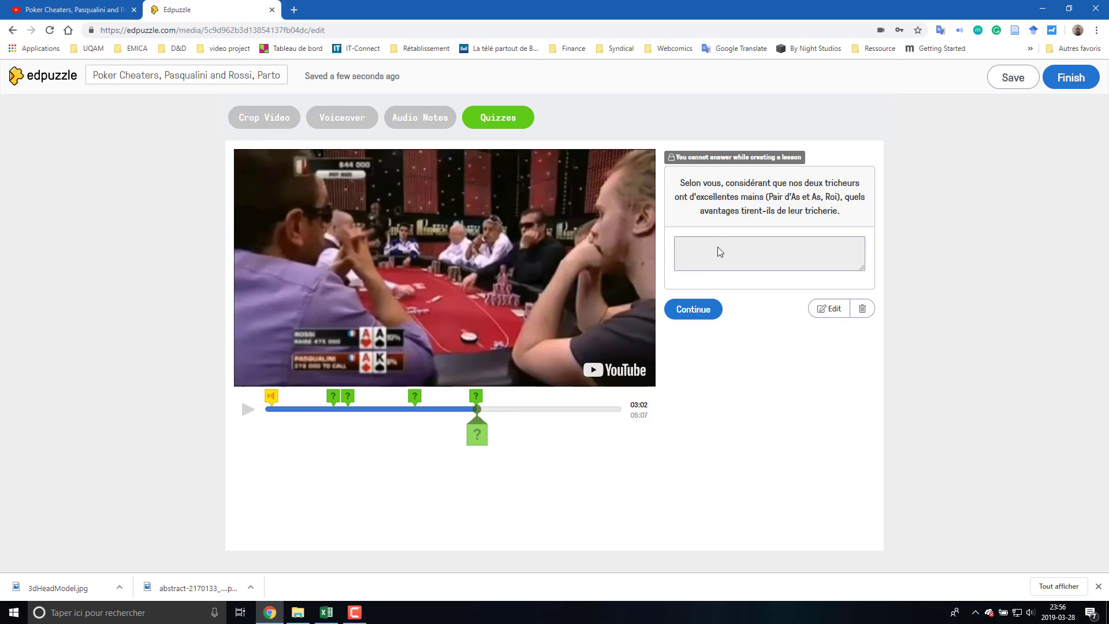
- Reopen the 03:02 question, view its feedback field, and return to the question text and save
{"action": "left_click", "coordinate": [823, 308]}
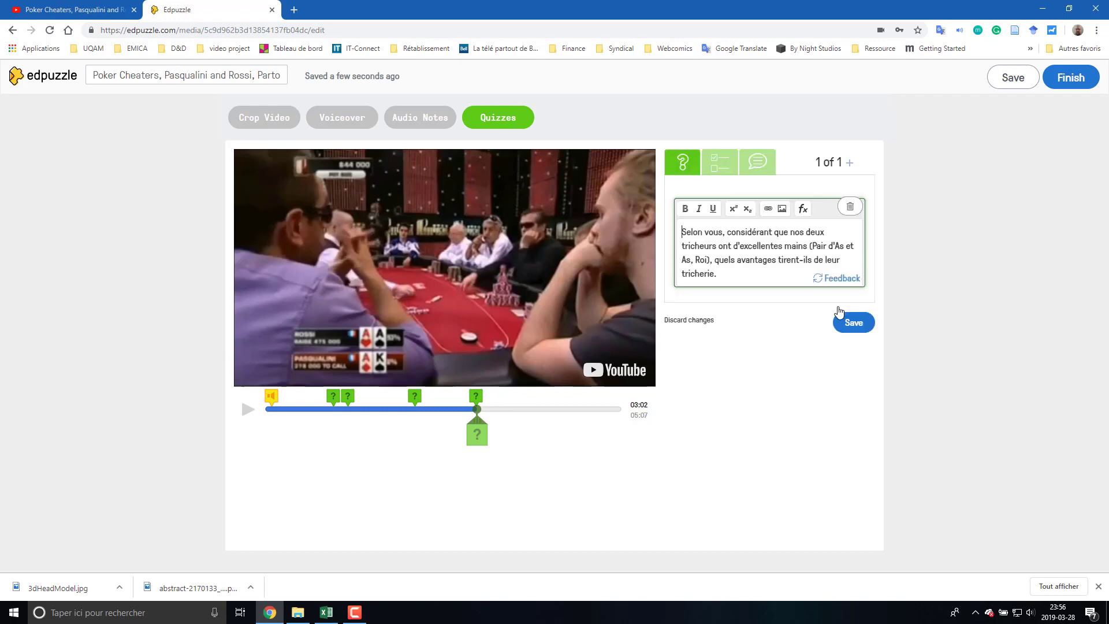
{"action": "left_click", "coordinate": [830, 281]}
{"action": "left_click", "coordinate": [832, 279]}
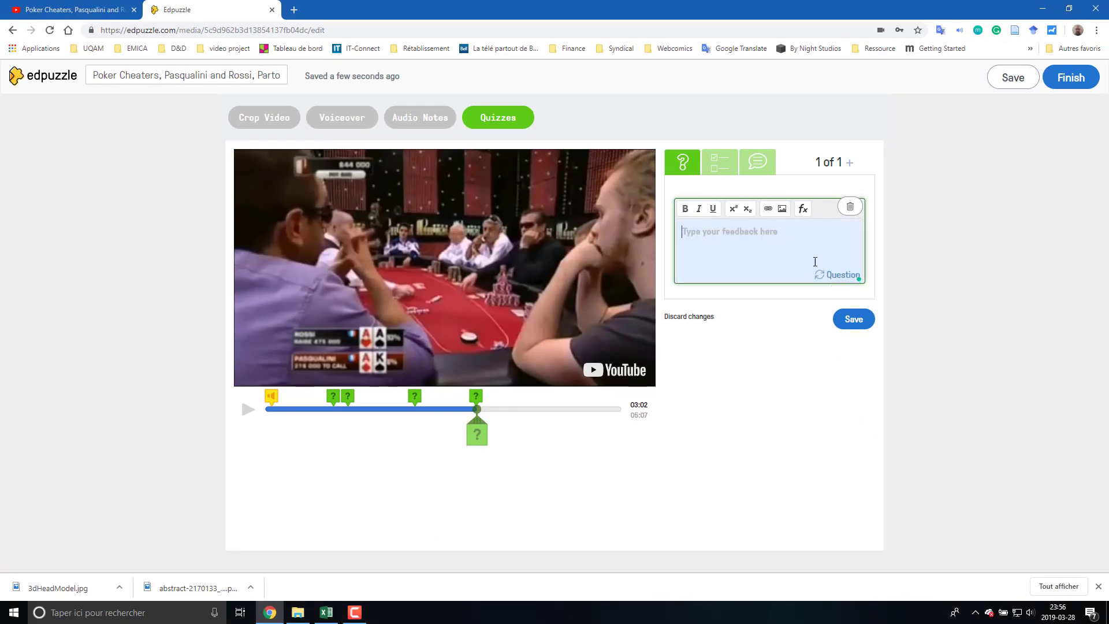
{"action": "left_click", "coordinate": [835, 275]}
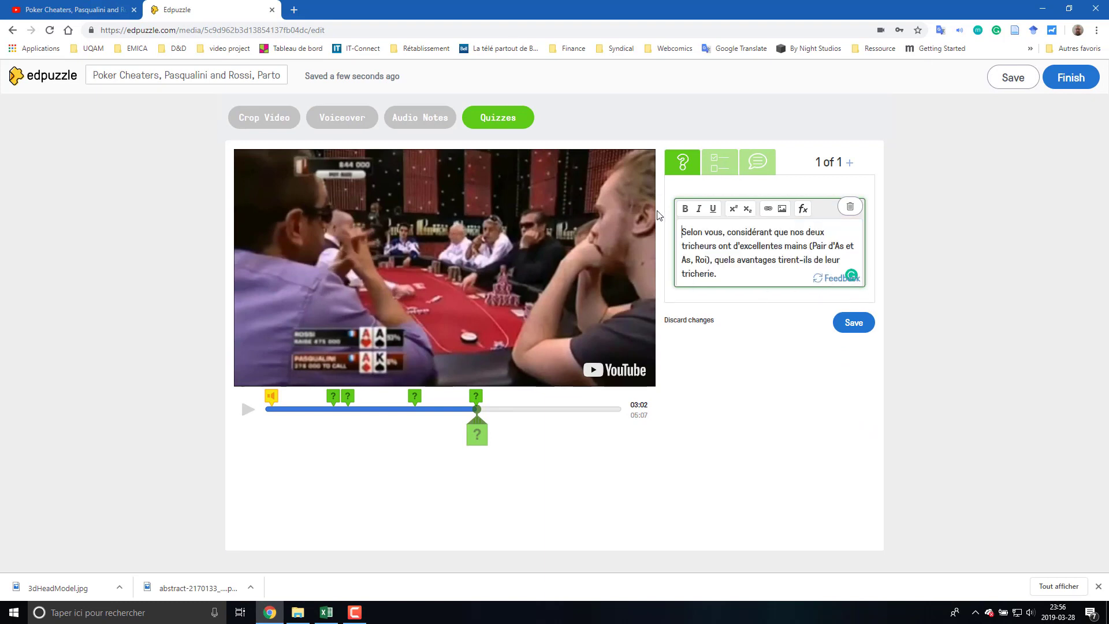
{"action": "left_click", "coordinate": [840, 321]}
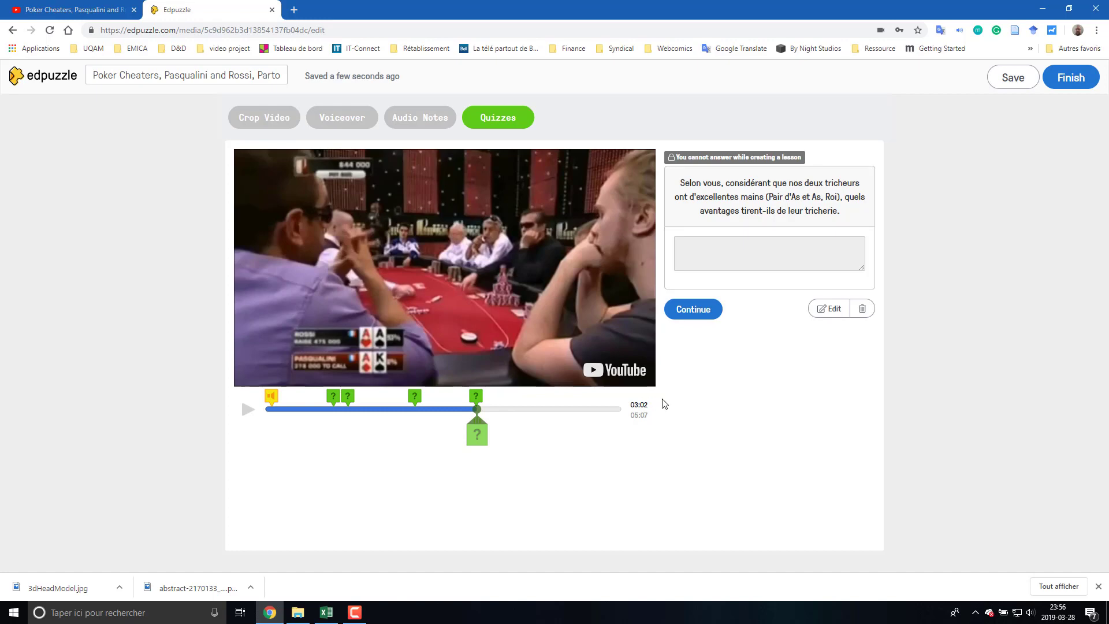
- Check the planned 03:26 audio note text in the Excel sheet and return to the Edpuzzle editor
{"action": "key", "text": "alt+Tab"}
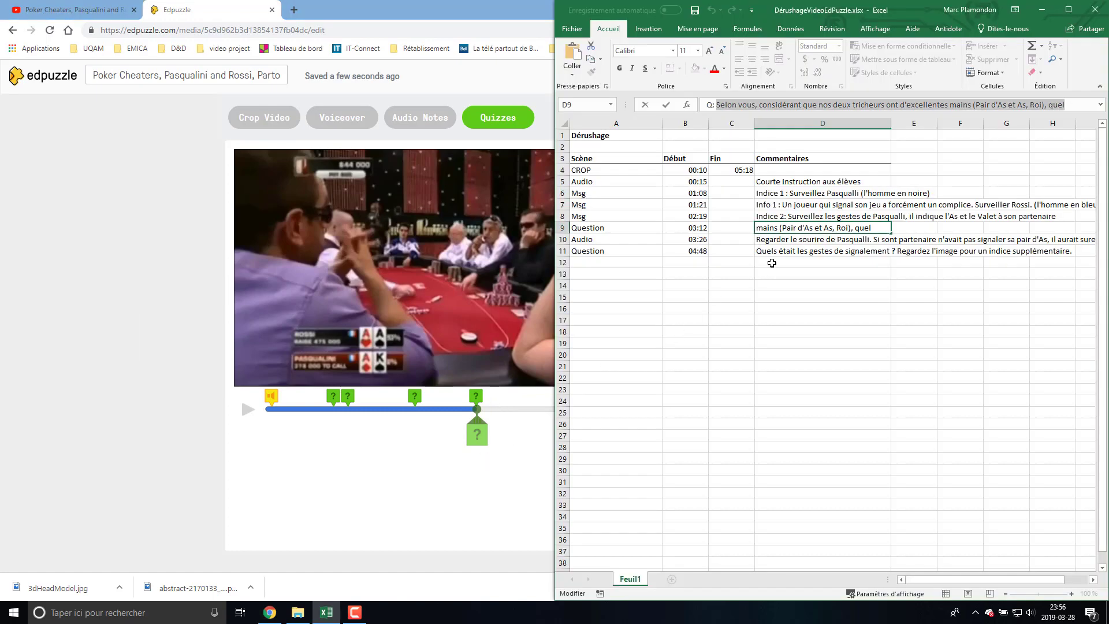
{"action": "left_click", "coordinate": [773, 239]}
{"action": "double_click", "coordinate": [772, 239]}
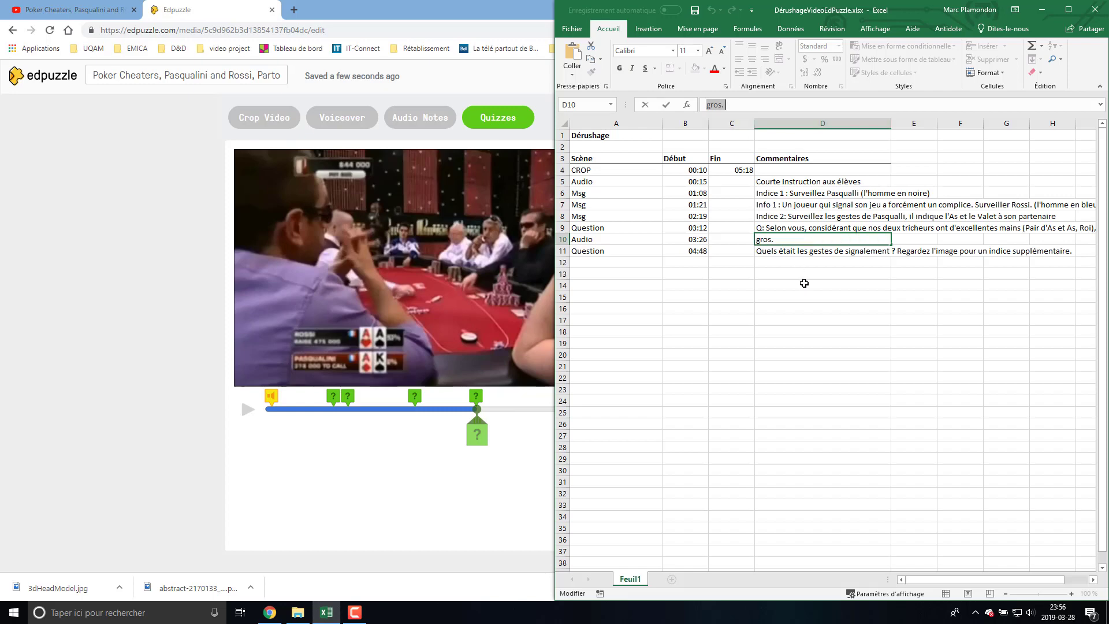
{"action": "left_click", "coordinate": [802, 293]}
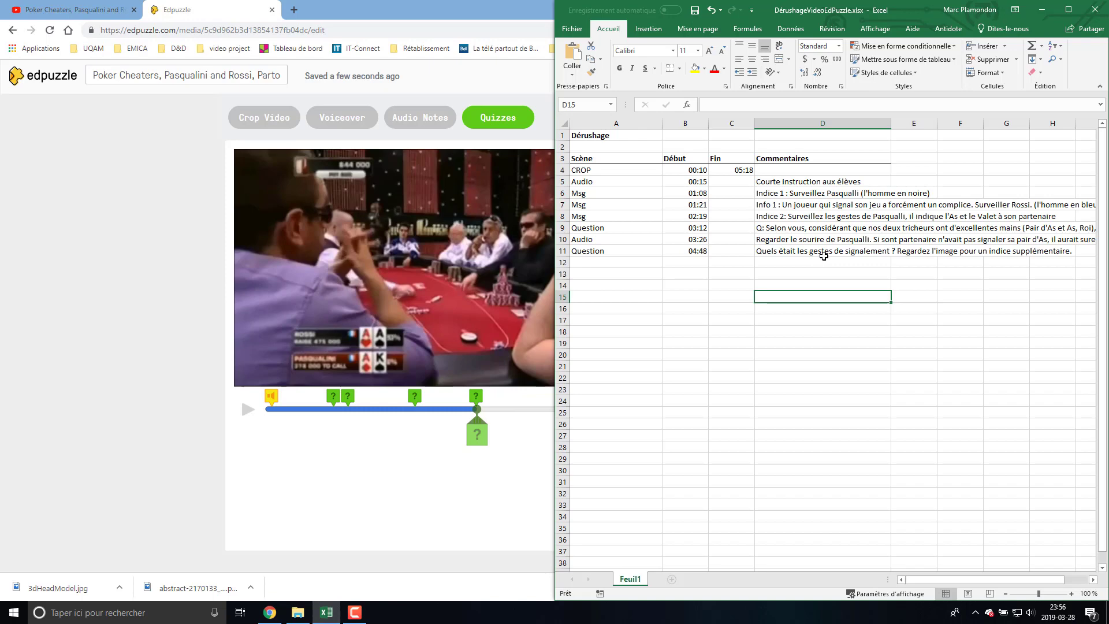
{"action": "key", "text": "alt+Tab"}
- Record an audio note at 03:15 in the video, discarding the empty question placed there
{"action": "left_click", "coordinate": [497, 436]}
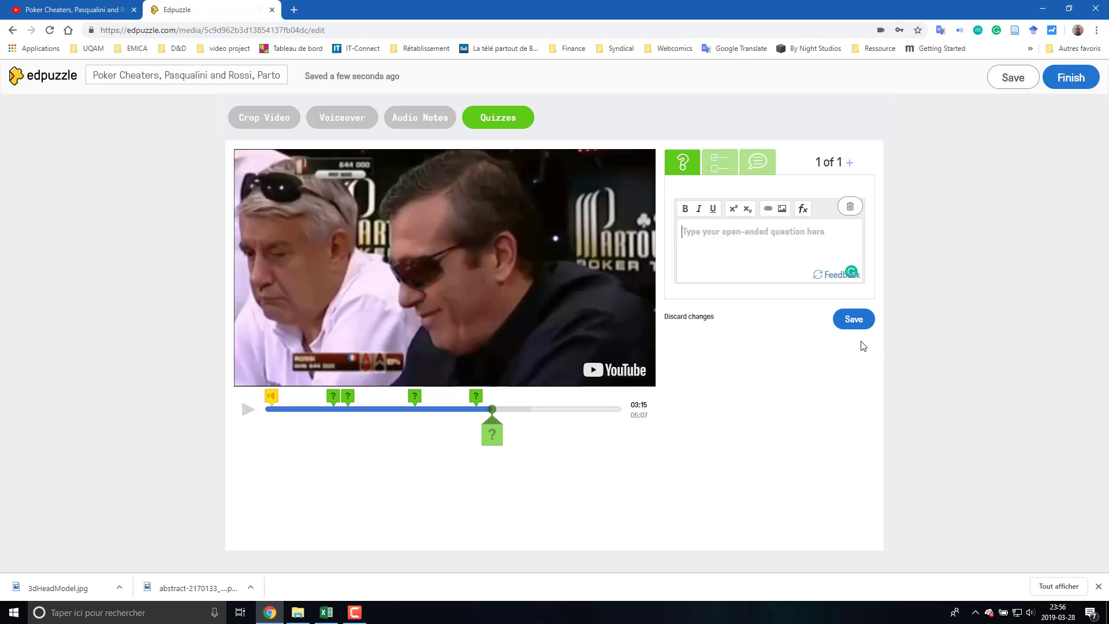
{"action": "left_click", "coordinate": [850, 207]}
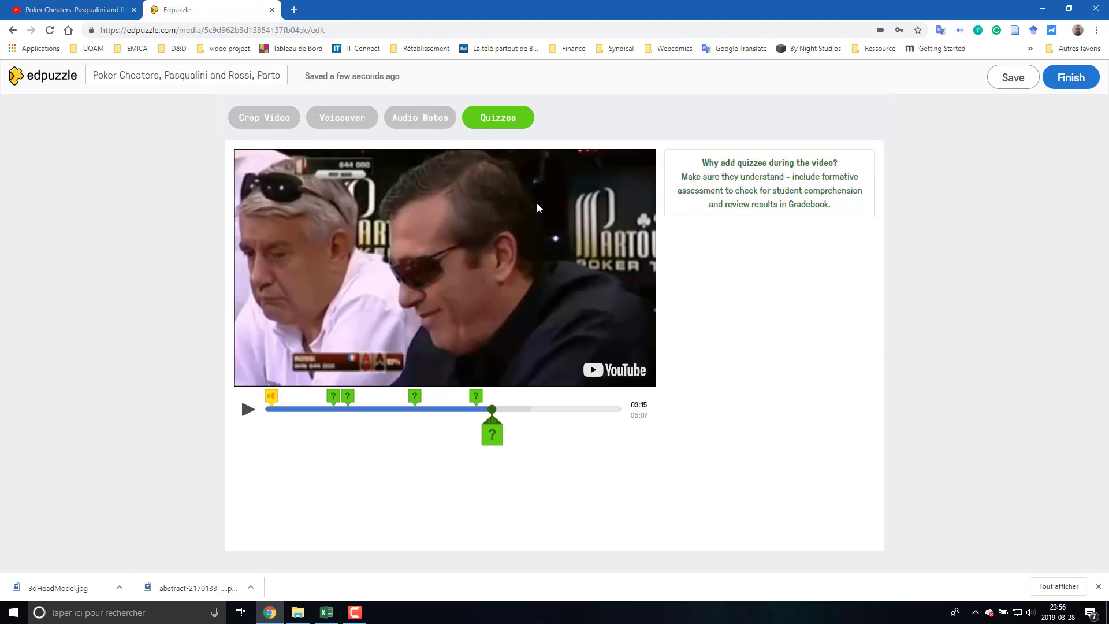
{"action": "left_click", "coordinate": [412, 124]}
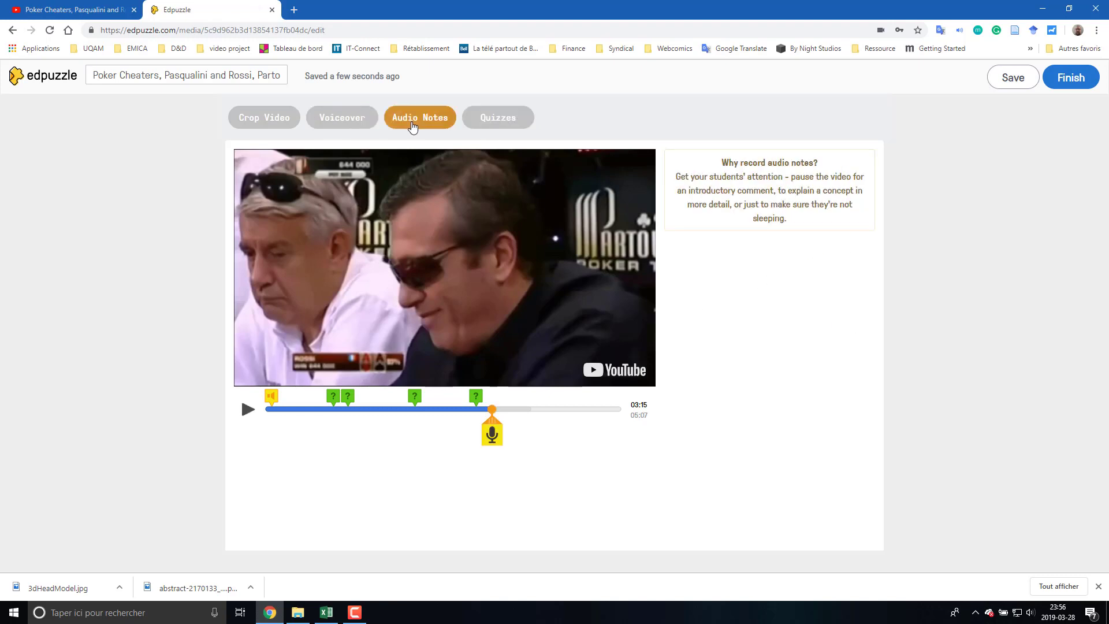
{"action": "left_click", "coordinate": [491, 436]}
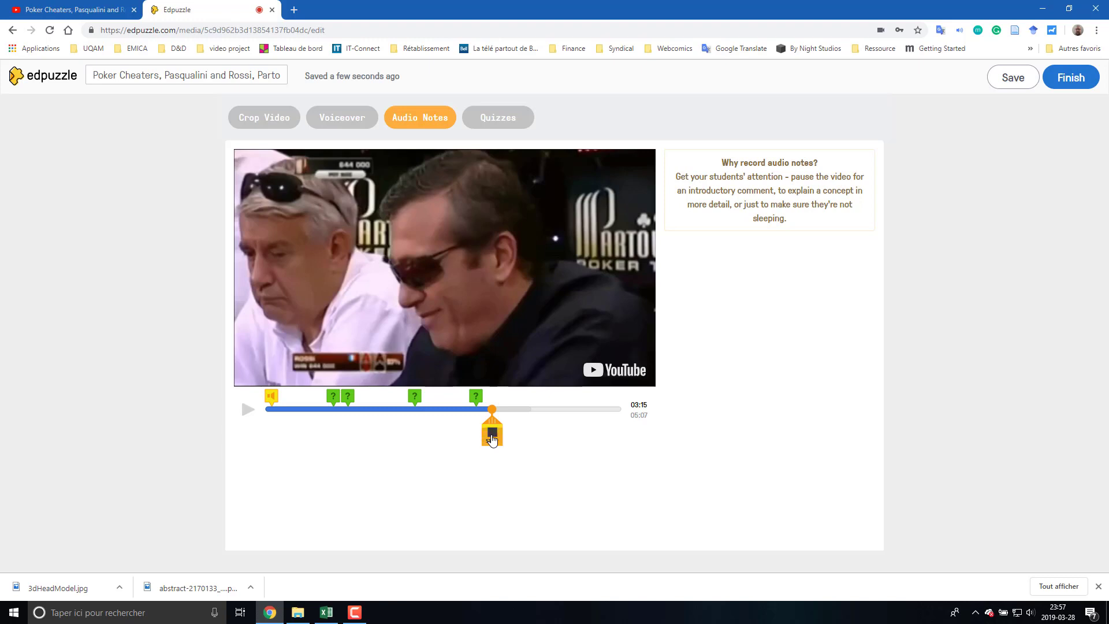
{"action": "left_click", "coordinate": [491, 434]}
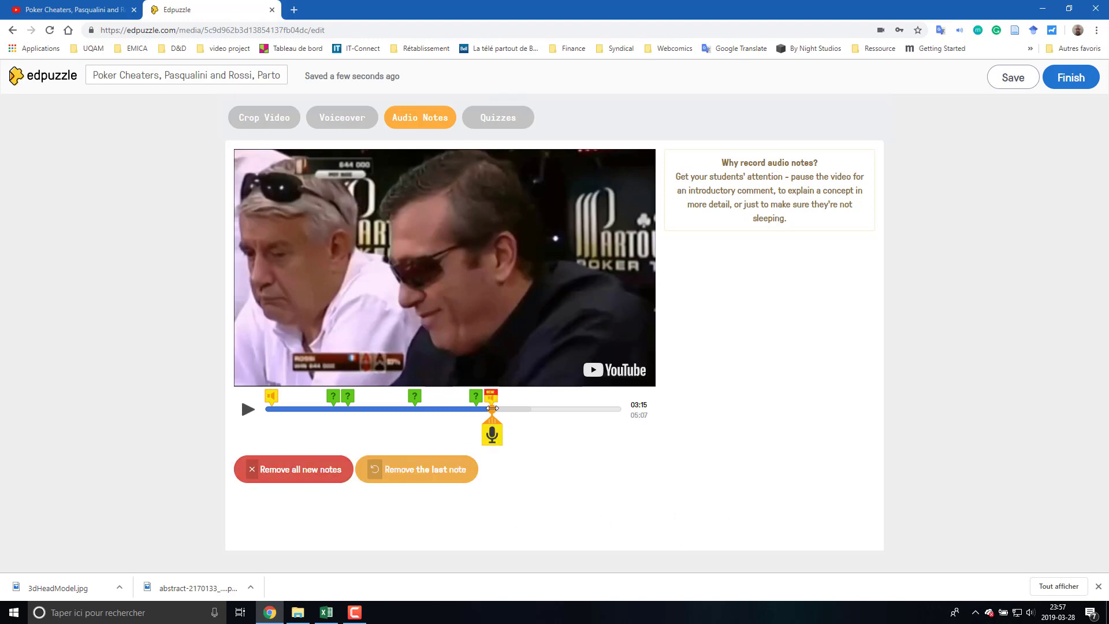
- Copy the 04:48 question text from the Excel sheet and return to the Edpuzzle editor
{"action": "left_click", "coordinate": [325, 614]}
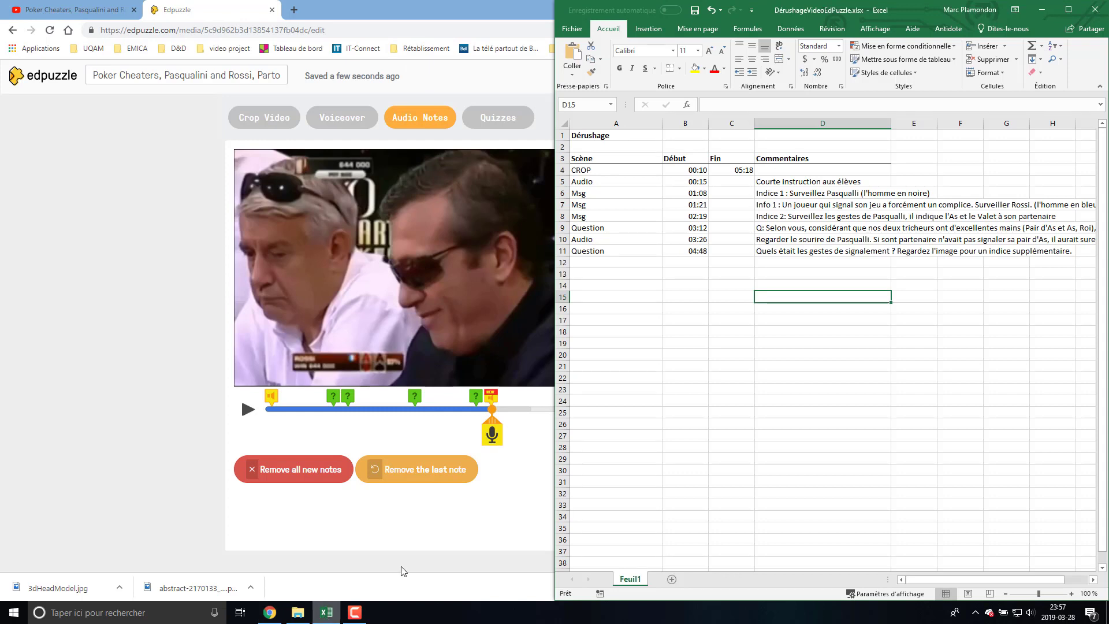
{"action": "left_click", "coordinate": [783, 251]}
{"action": "left_click", "coordinate": [786, 109]}
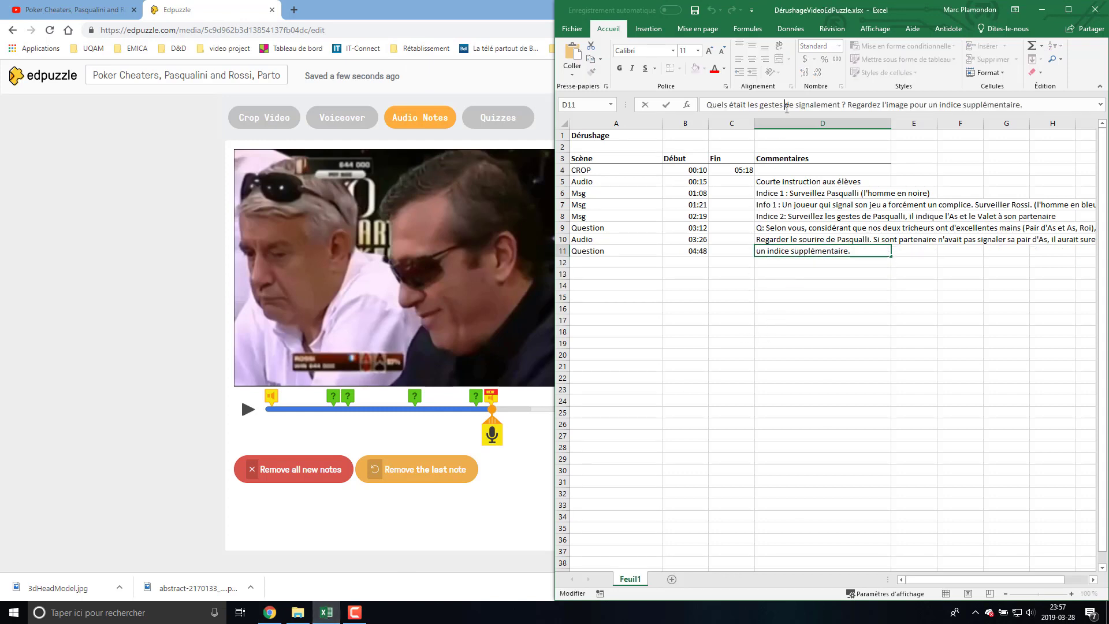
{"action": "key", "text": "ctrl+a"}
{"action": "key", "text": "ctrl+c"}
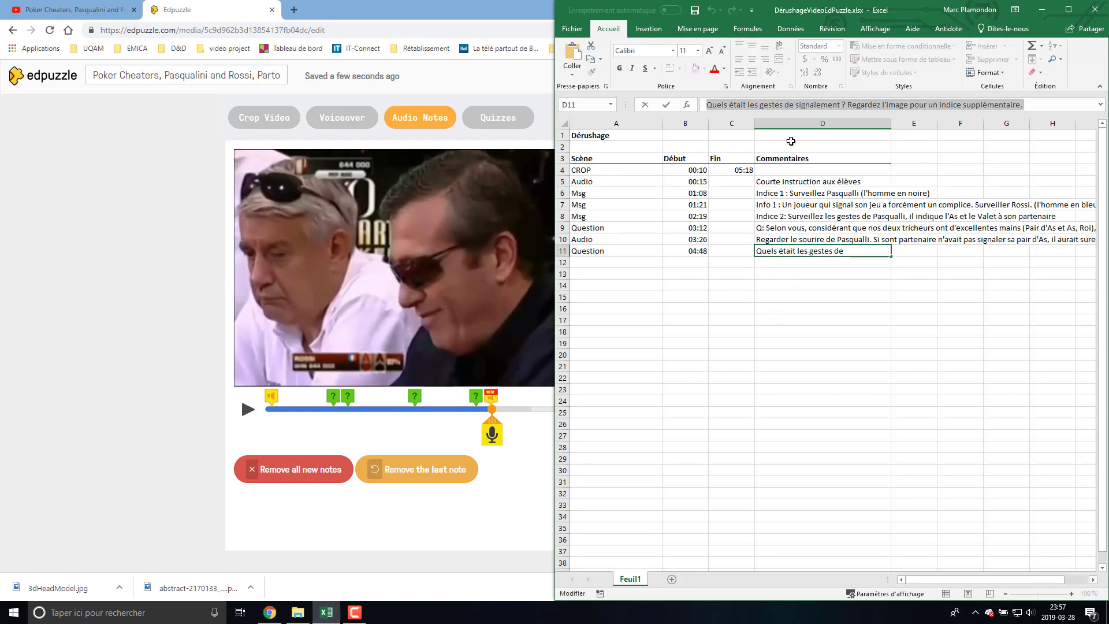
{"action": "left_click", "coordinate": [804, 329]}
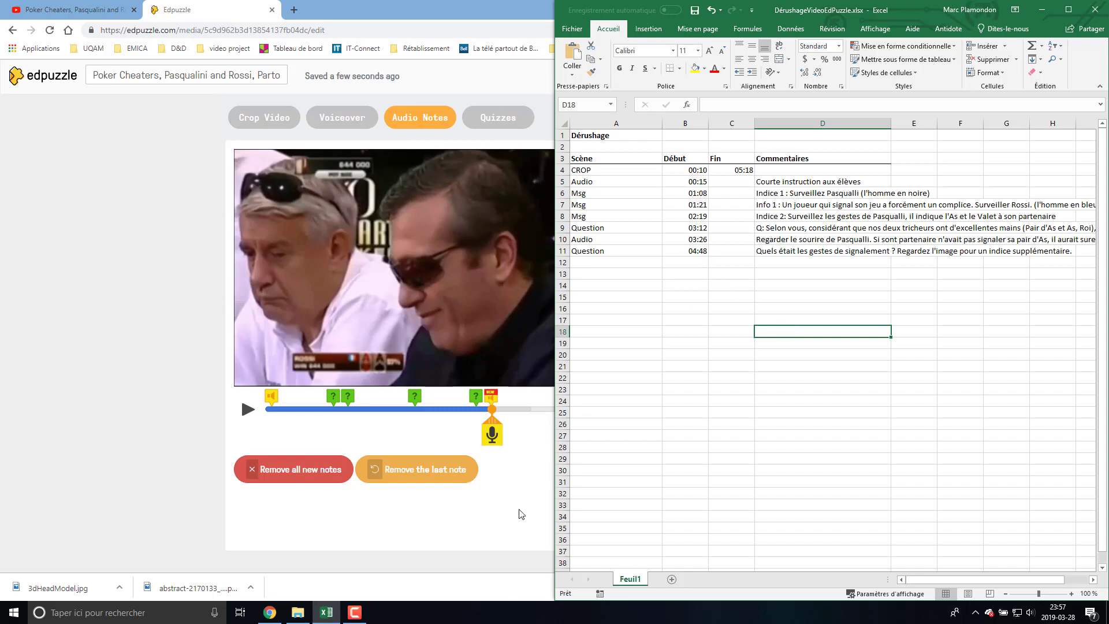
{"action": "key", "text": "super+Up"}
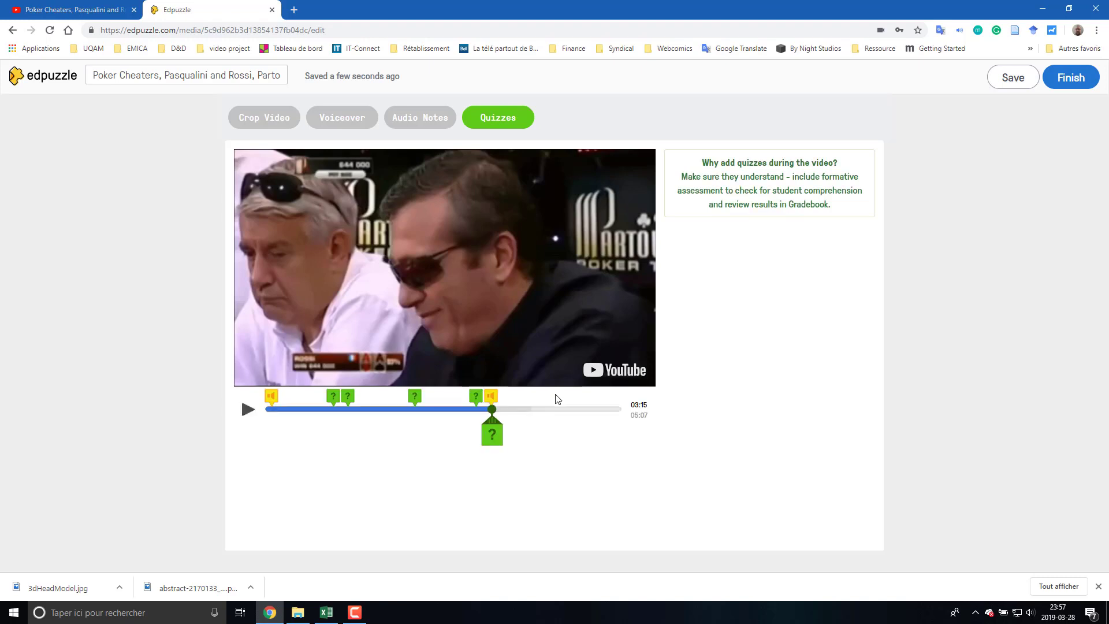
- Add an open-ended question at 04:38 containing the copied text about the signalling gestures, followed by a new line
{"action": "left_click", "coordinate": [587, 410]}
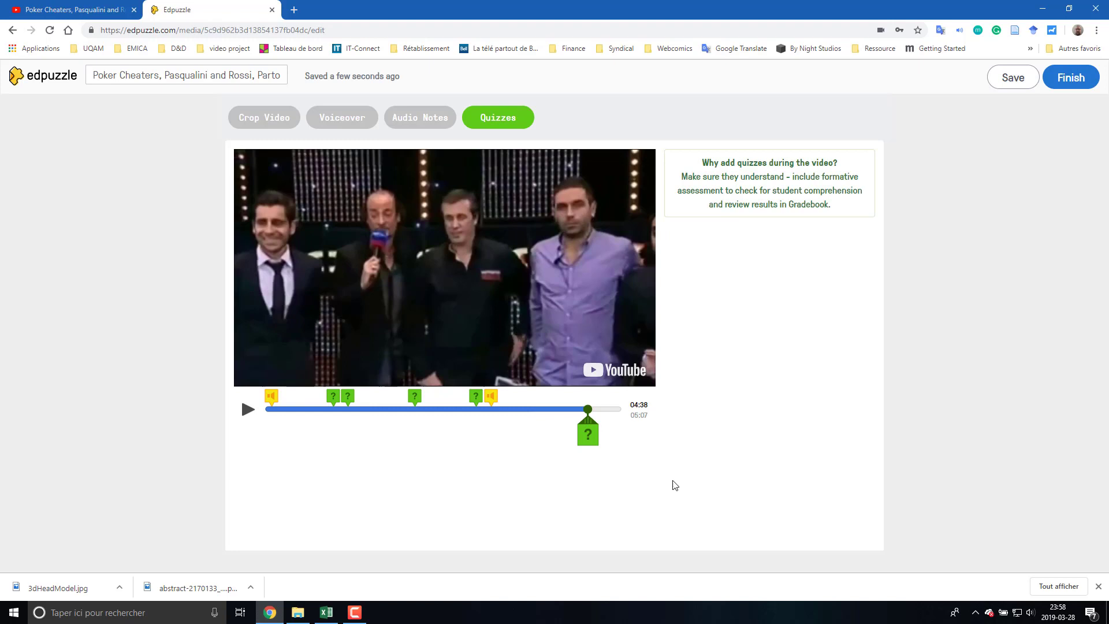
{"action": "left_click", "coordinate": [588, 436]}
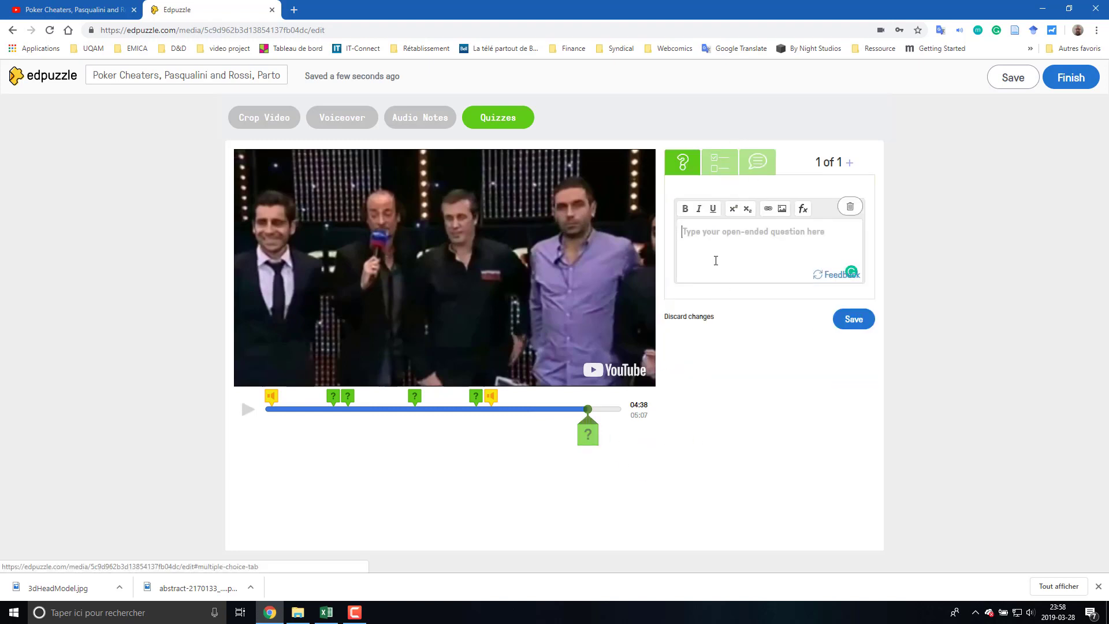
{"action": "left_click", "coordinate": [716, 233]}
{"action": "key", "text": "ctrl+v"}
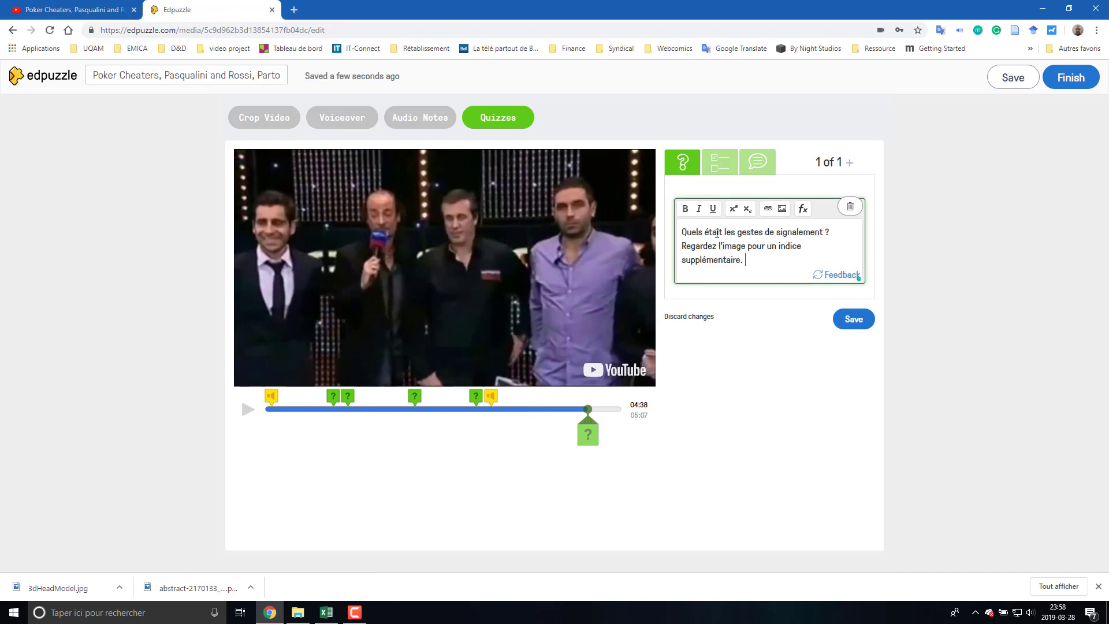
{"action": "key", "text": "Return"}
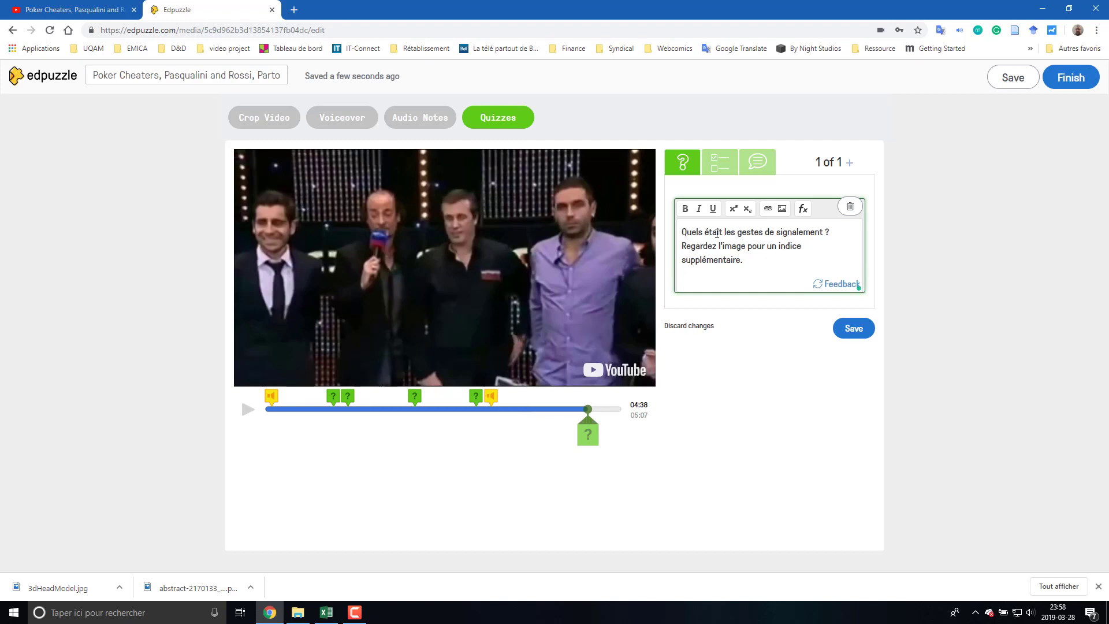
- Insert the image EDPuzzle_Triche_ZoneTete.png from the Mon Projet folder below the question text and save the question
{"action": "left_click", "coordinate": [783, 209]}
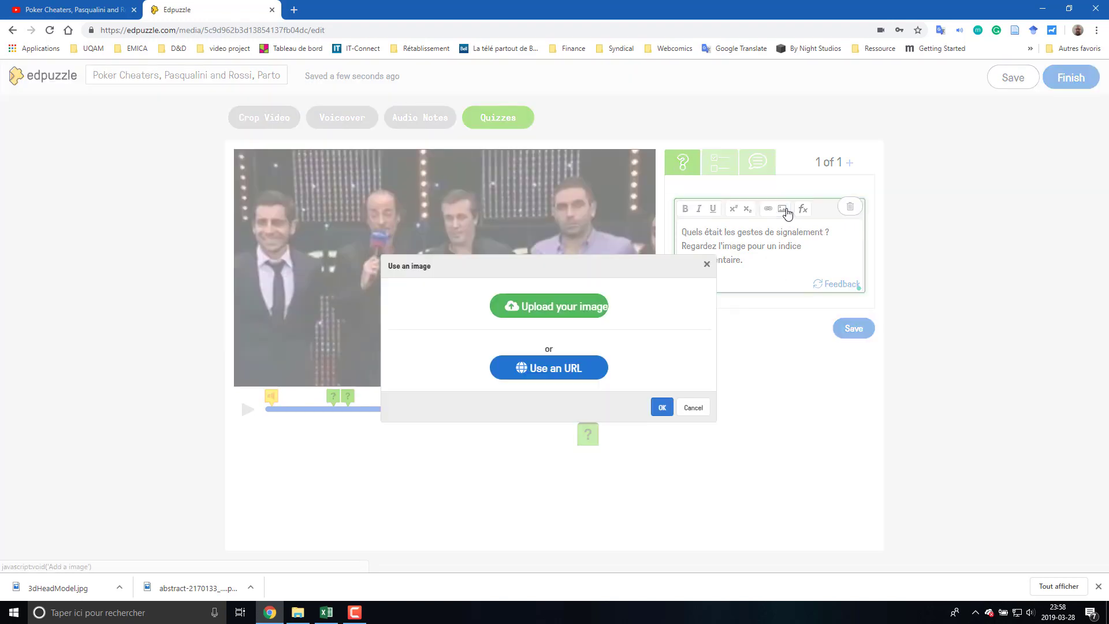
{"action": "left_click", "coordinate": [599, 312]}
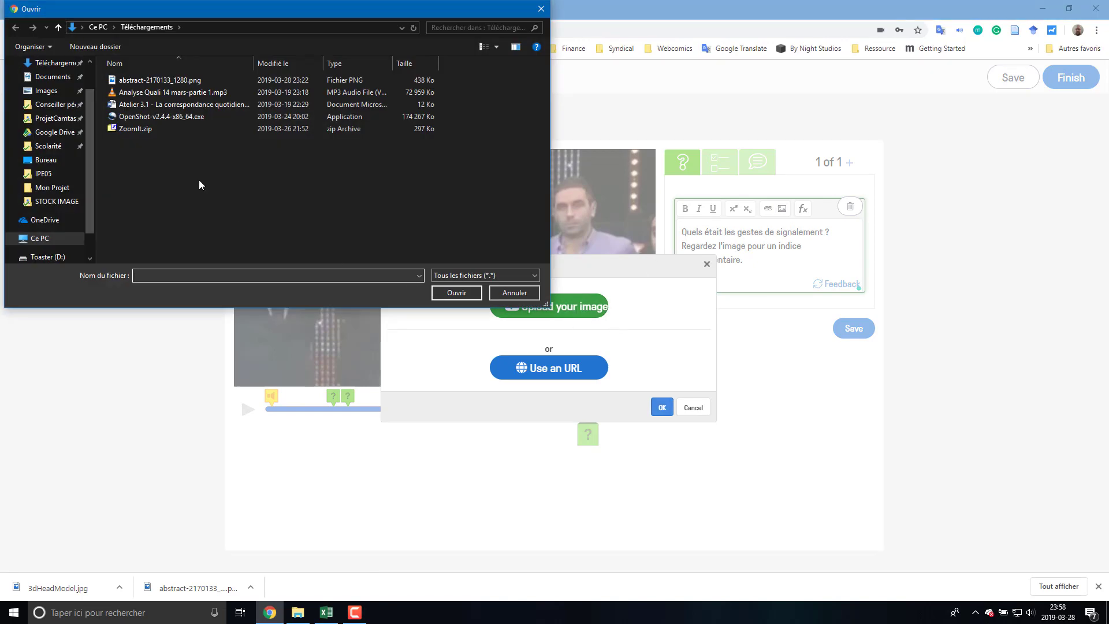
{"action": "scroll", "coordinate": [52, 115], "scroll_direction": "up", "scroll_amount": 1}
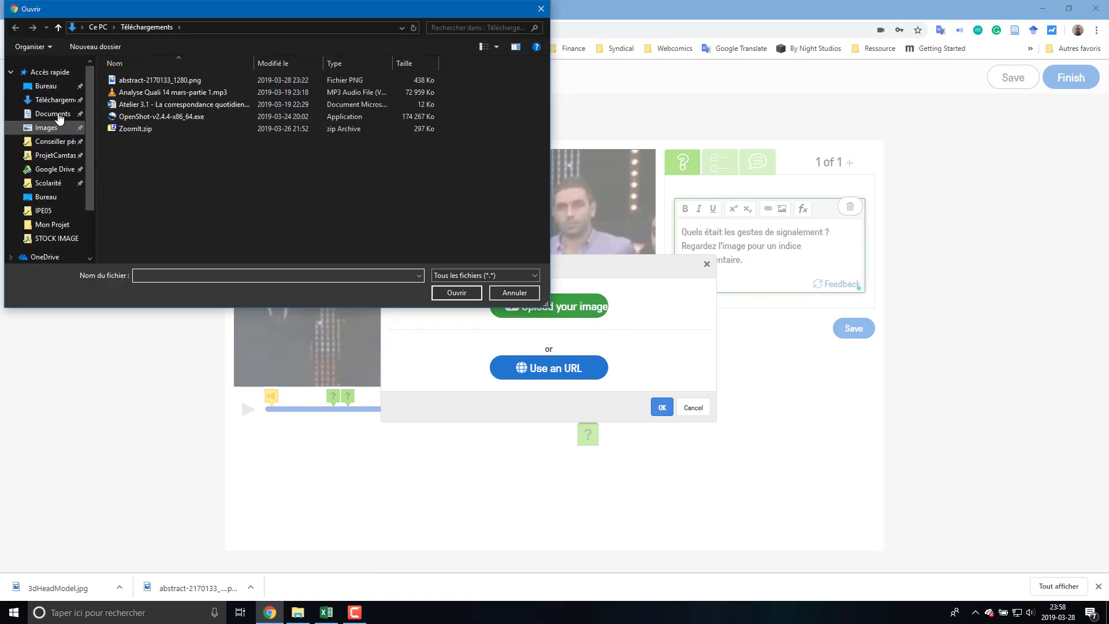
{"action": "left_click", "coordinate": [45, 85]}
{"action": "double_click", "coordinate": [145, 82]}
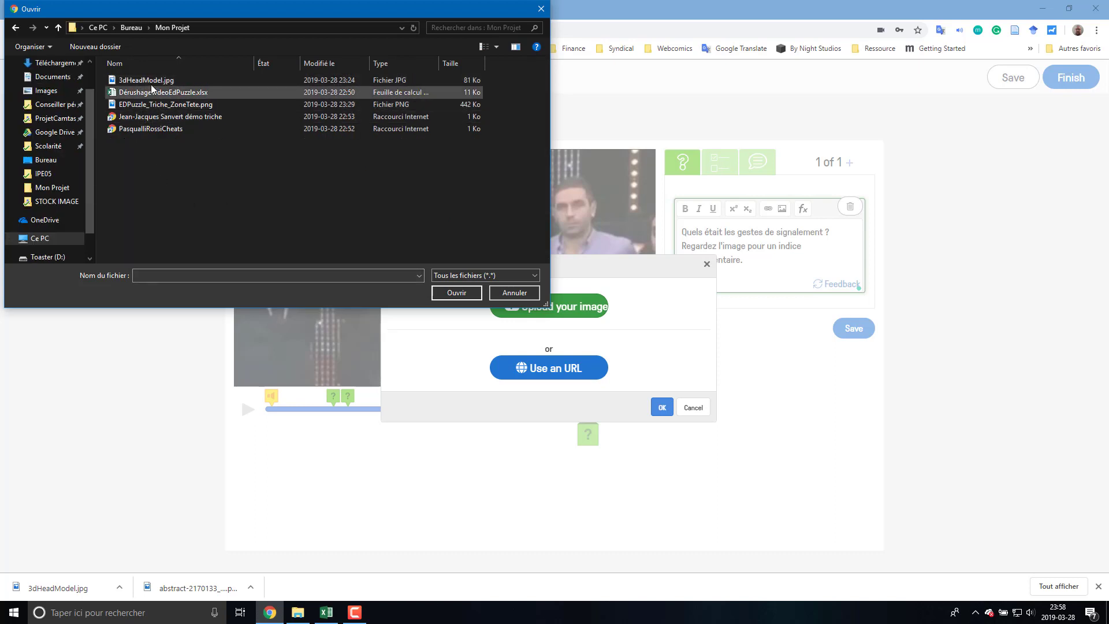
{"action": "left_click", "coordinate": [176, 105]}
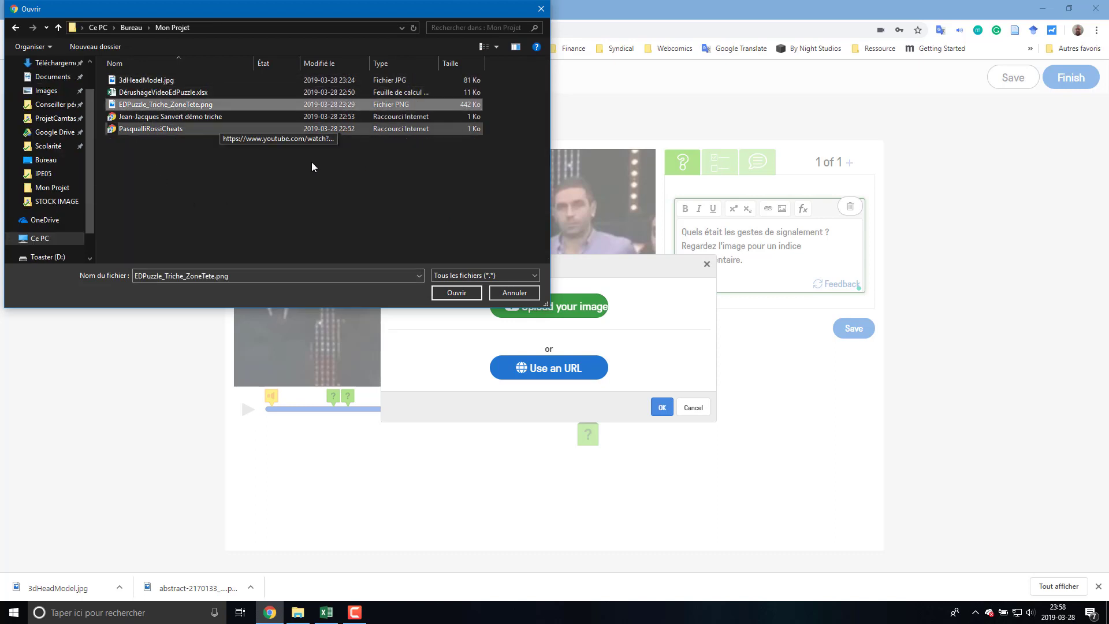
{"action": "left_click", "coordinate": [454, 296]}
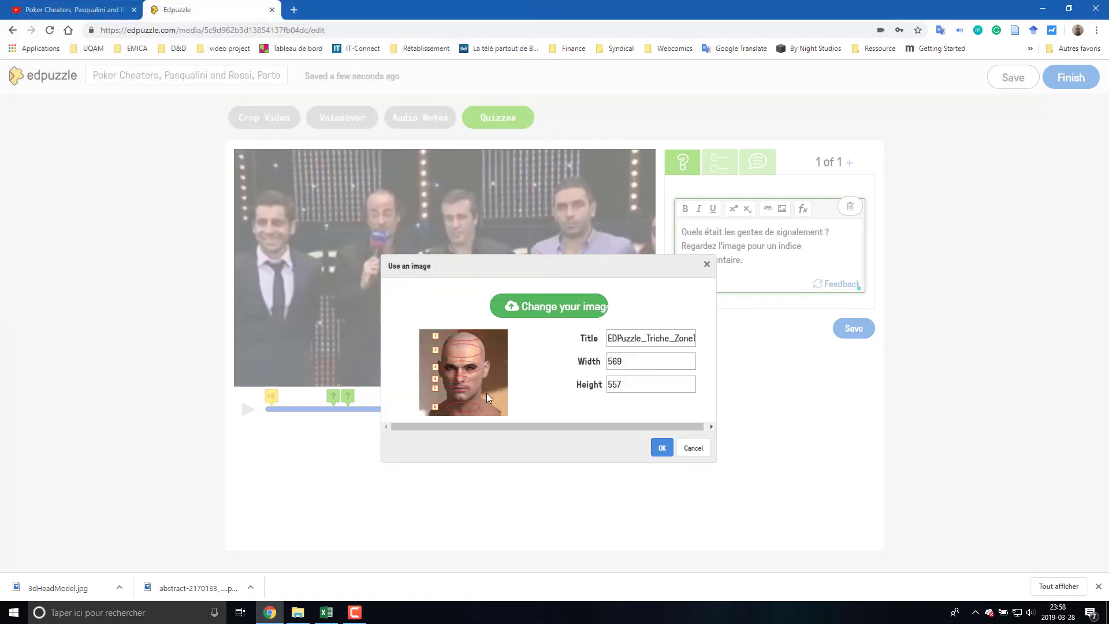
{"action": "left_click", "coordinate": [662, 449]}
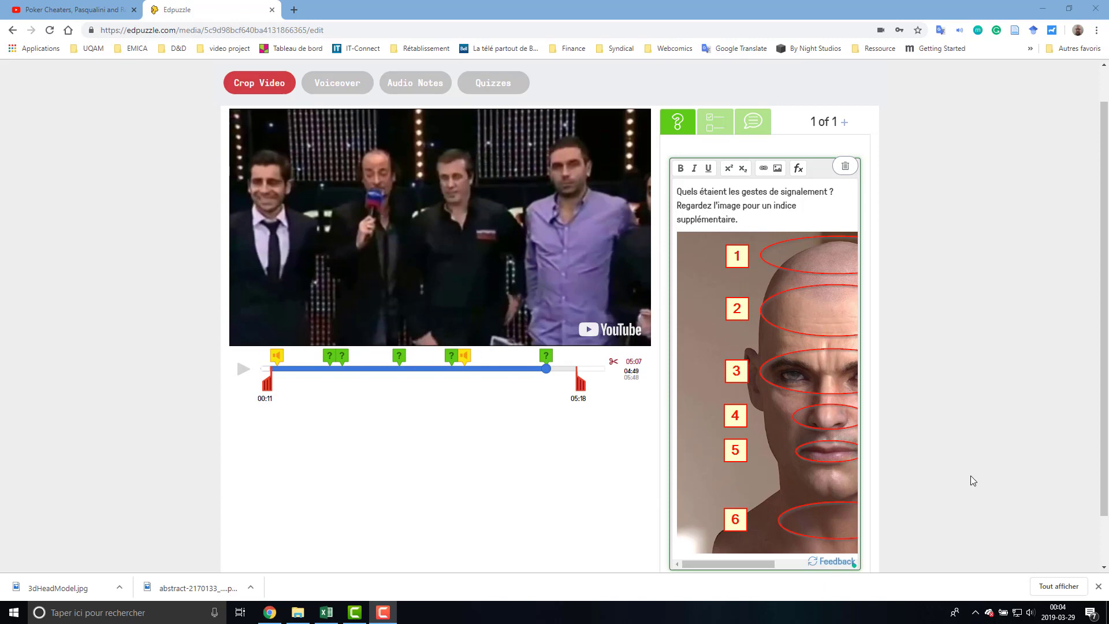
{"action": "scroll", "coordinate": [972, 481], "scroll_direction": "down", "scroll_amount": 1}
{"action": "left_click", "coordinate": [856, 553]}
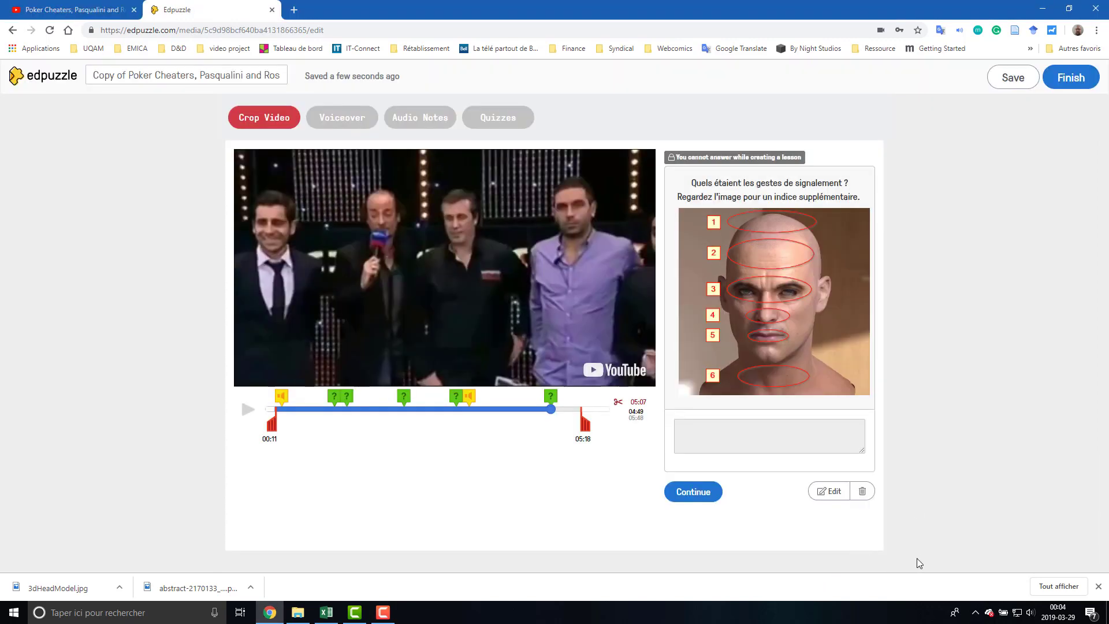
- Consult the Excel sheet, then start a multiple-choice question at 04:53, shortly after the last open-ended question
{"action": "left_click", "coordinate": [327, 612]}
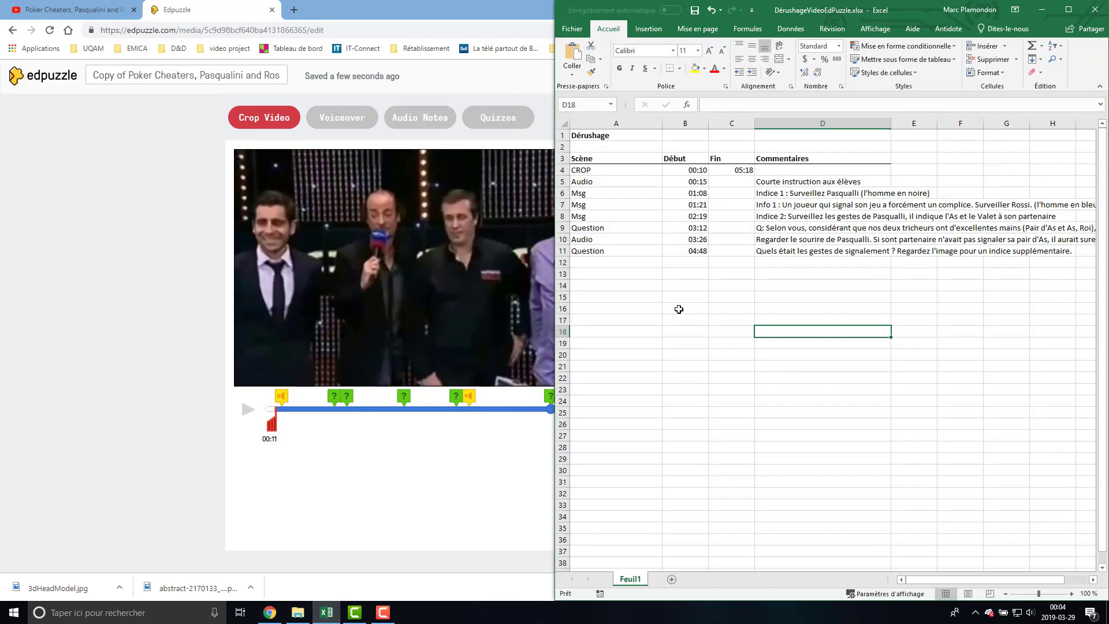
{"action": "left_click", "coordinate": [453, 523]}
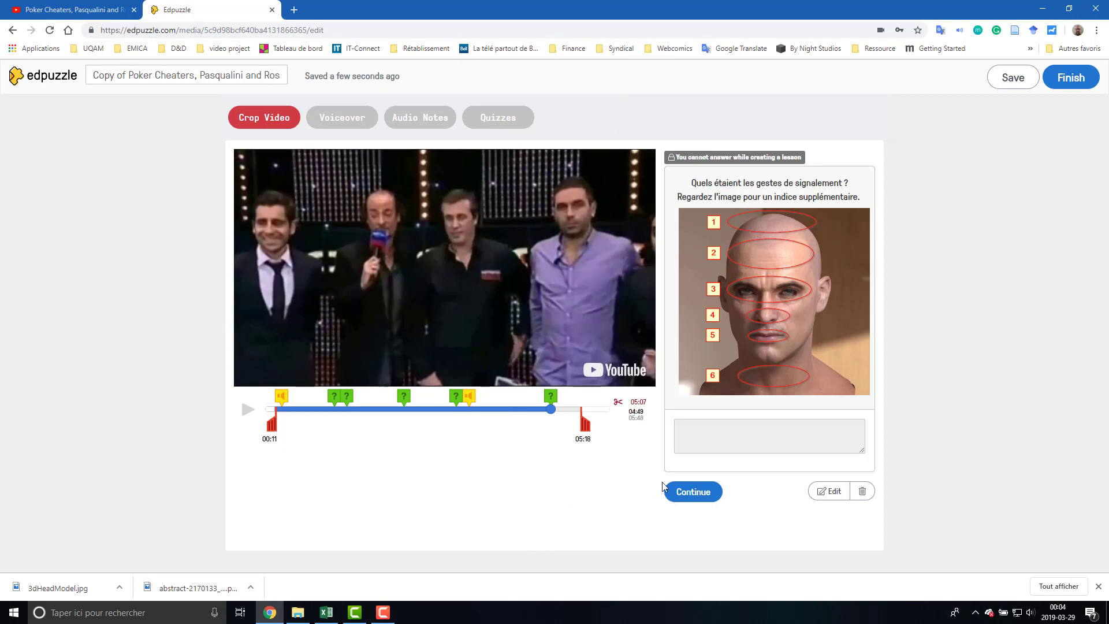
{"action": "left_click", "coordinate": [565, 415]}
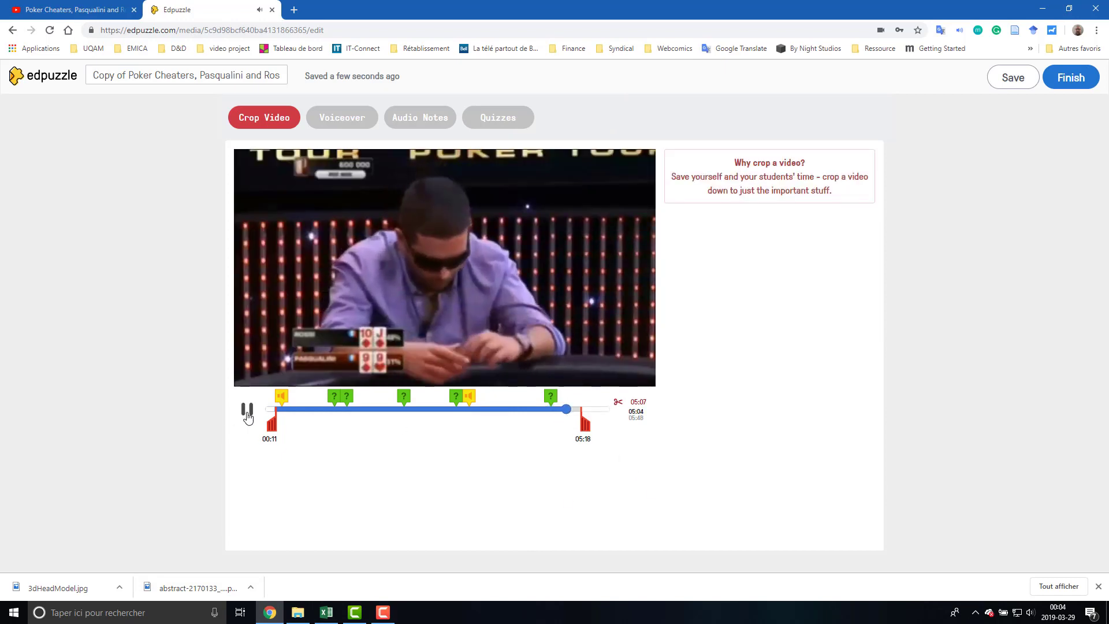
{"action": "left_click", "coordinate": [247, 409]}
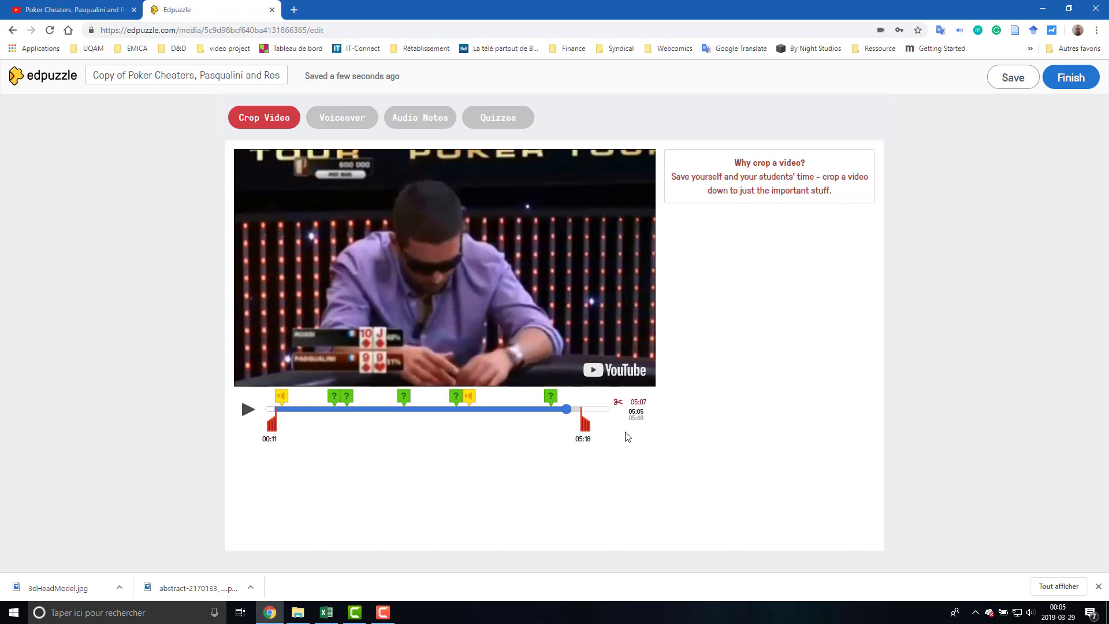
{"action": "left_click", "coordinate": [513, 116]}
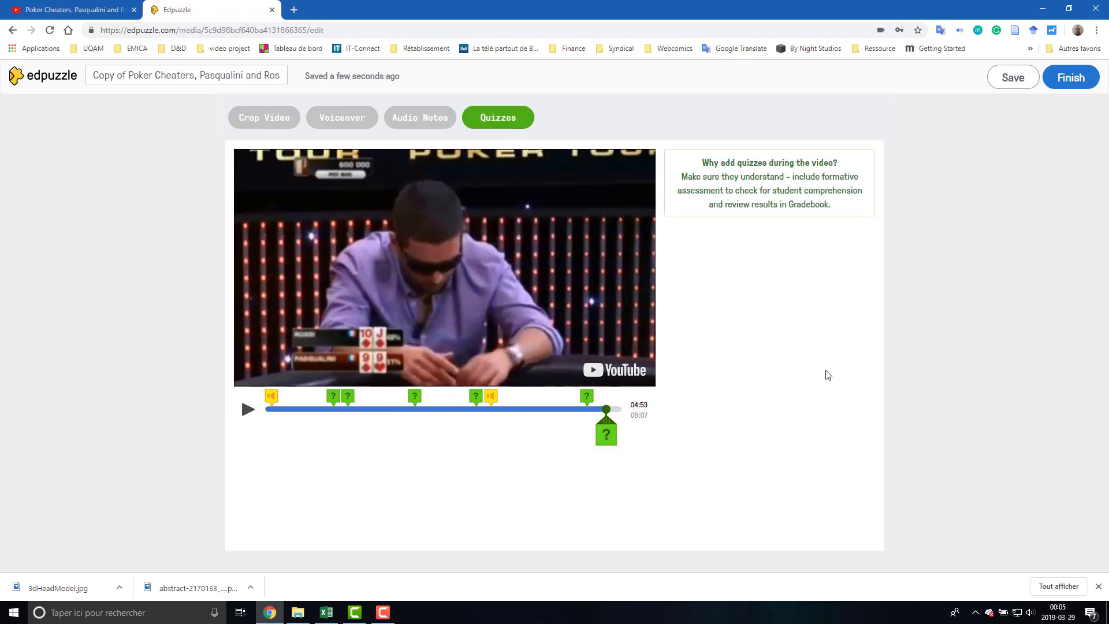
{"action": "left_click", "coordinate": [606, 440]}
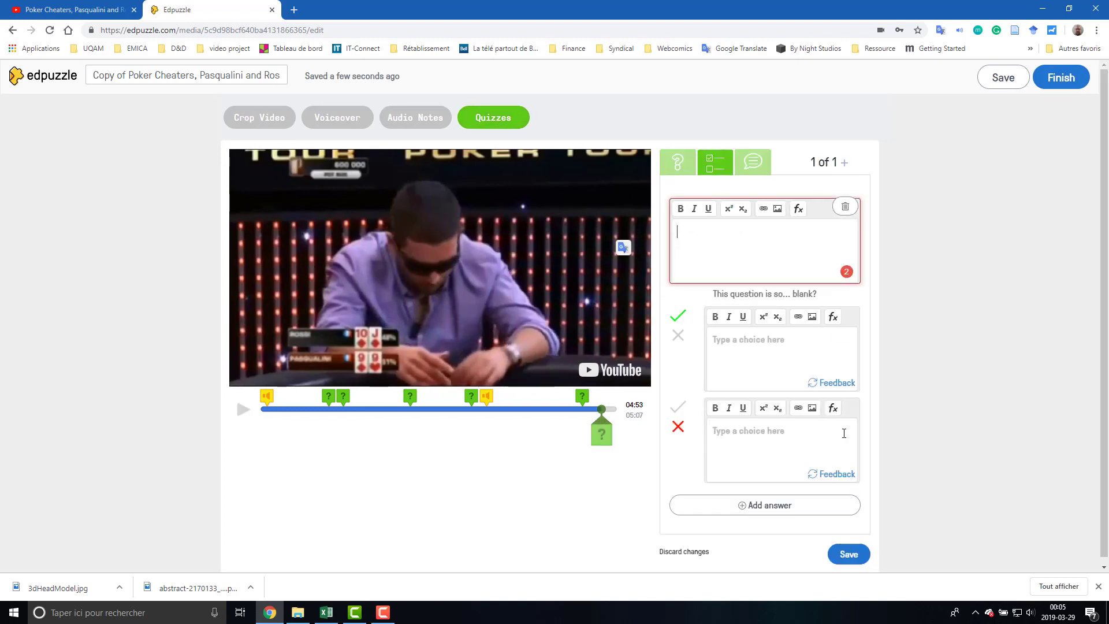
- Enter the question "Avez-vous trouvez tous les gestes permettant d'identifier l'As, le Roi, la Dame, le Valet, le 10 ainsi que les 8 et 9."
{"action": "type", "text": "Avez-vous trouvez les "}
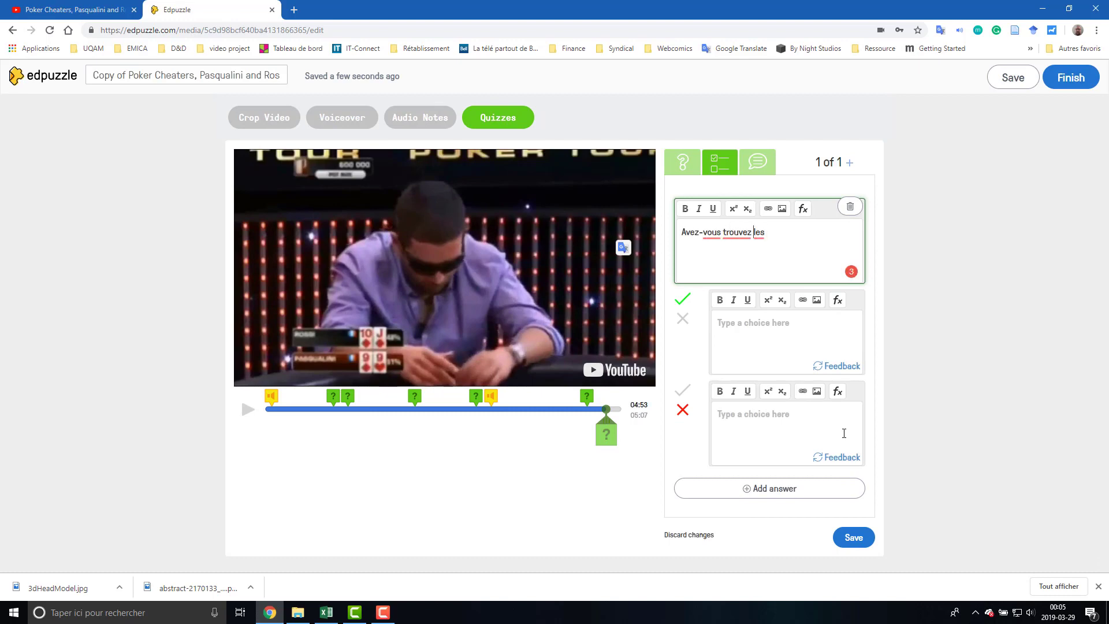
{"action": "type", "text": "tous"}
{"action": "key", "text": "End"}
{"action": "type", "text": "gestes permettant d'"}
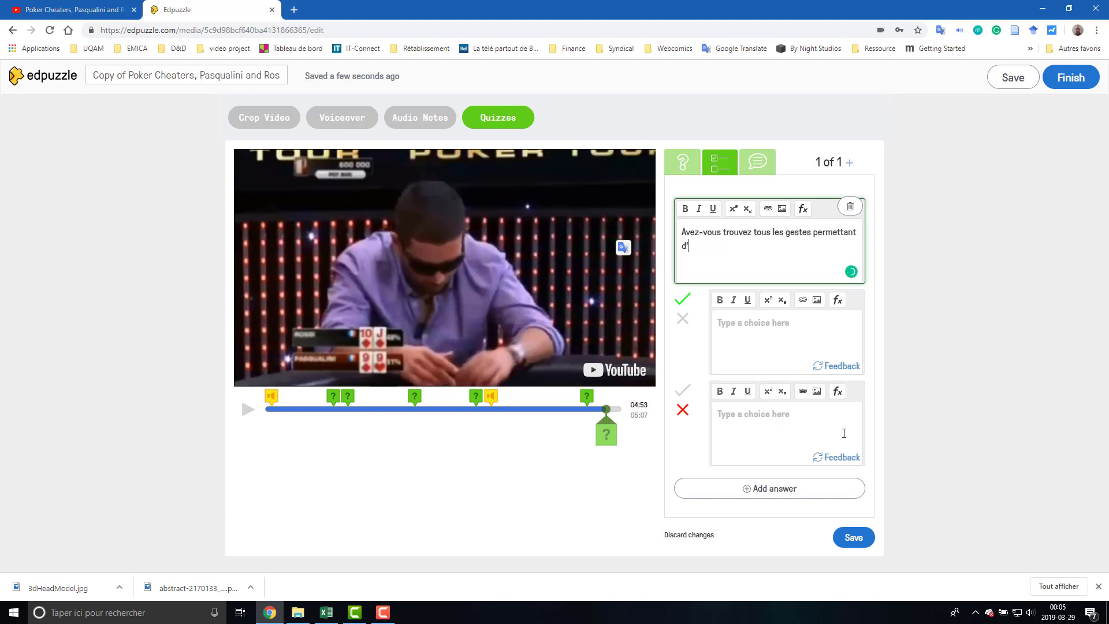
{"action": "type", "text": "identifier l'As, le Roi, la Dame, le Valet"}
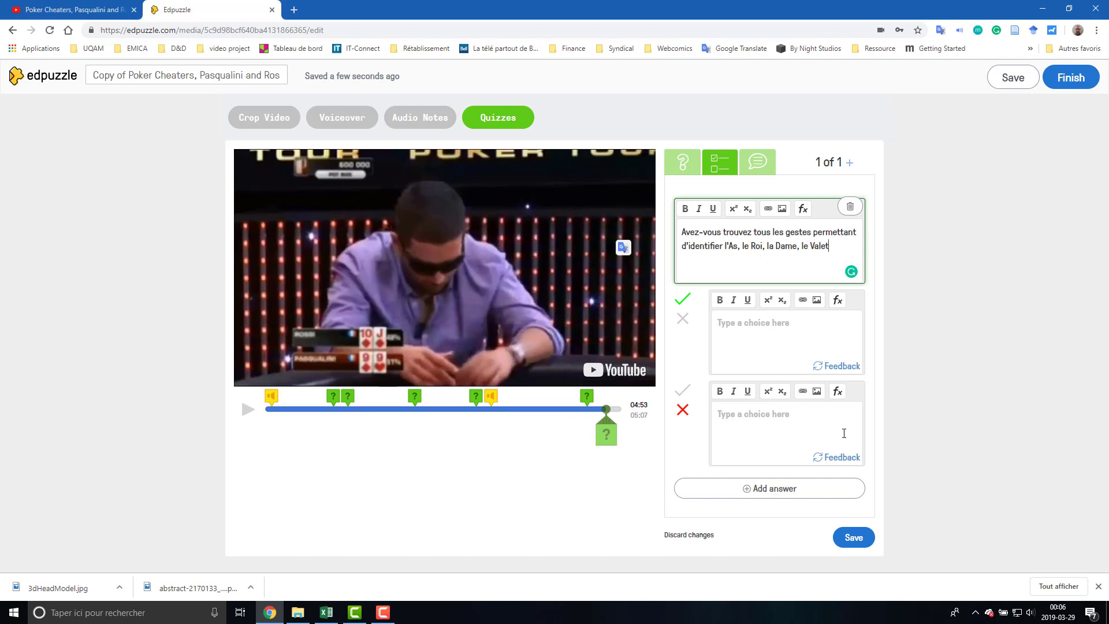
{"action": "type", "text": ", le 10"}
{"action": "type", "text": " e"}
{"action": "type", "text": "insi que le"}
{"action": "type", "text": "s 8 et"}
{"action": "type", "text": " 9."}
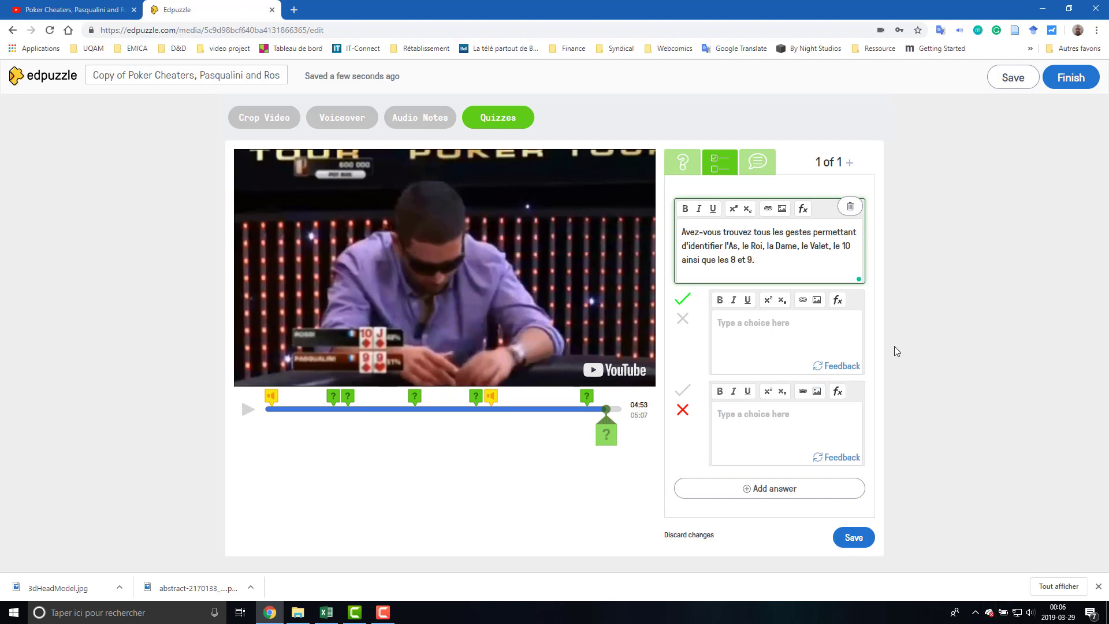
- Enter "Oui" as the correct answer choice and give it the feedback "Bravo"
{"action": "left_click", "coordinate": [824, 354]}
{"action": "type", "text": "Oui"}
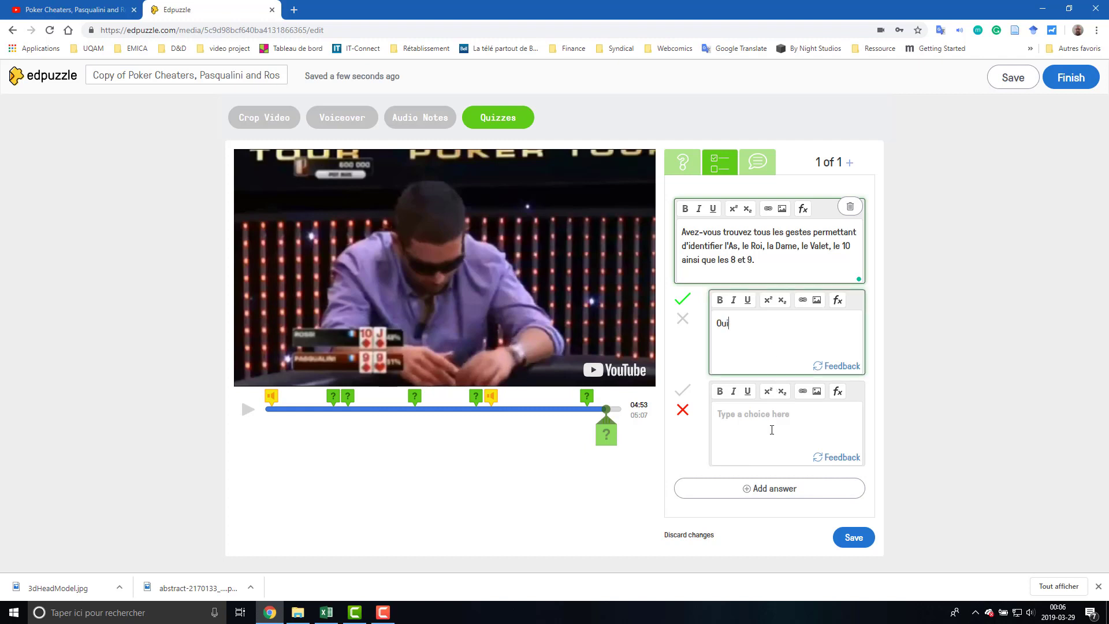
{"action": "left_click", "coordinate": [842, 367]}
{"action": "type", "text": "Bravo"}
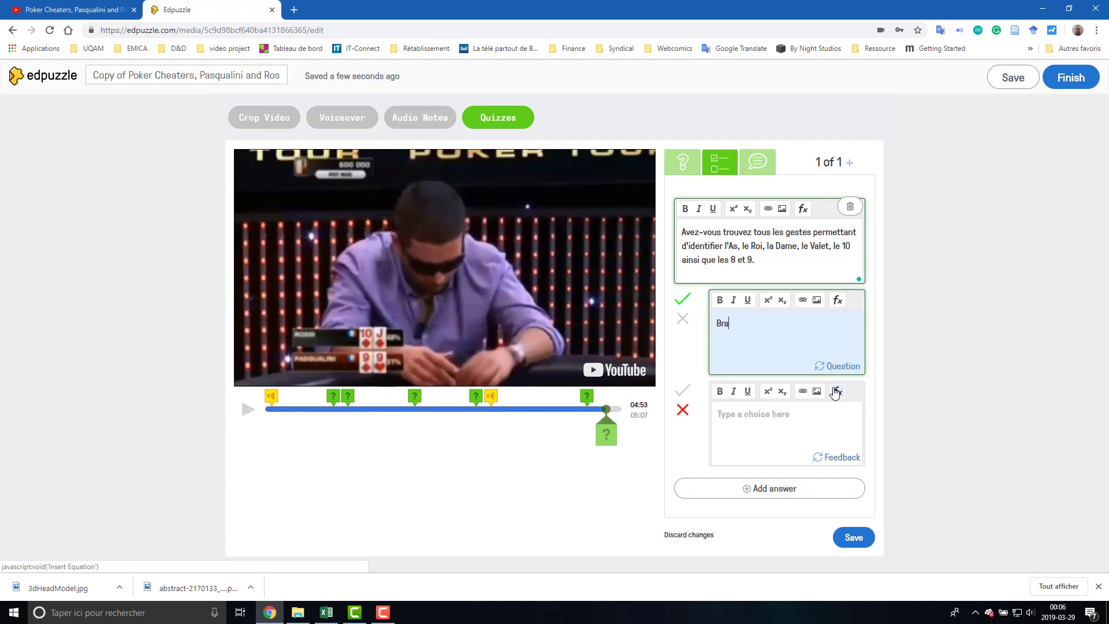
- Enter "Non" as the wrong choice with feedback "Revisite la vidéo et porte une attention particulière aux zones du visage." and save the question
{"action": "left_click", "coordinate": [783, 419]}
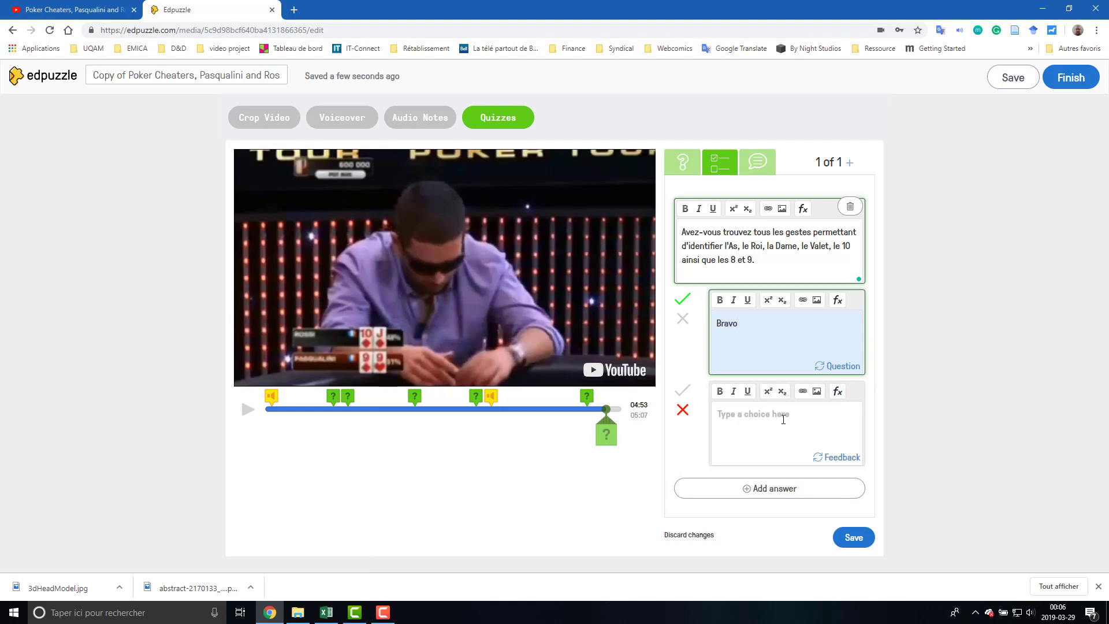
{"action": "type", "text": "Non"}
{"action": "left_click", "coordinate": [839, 456]}
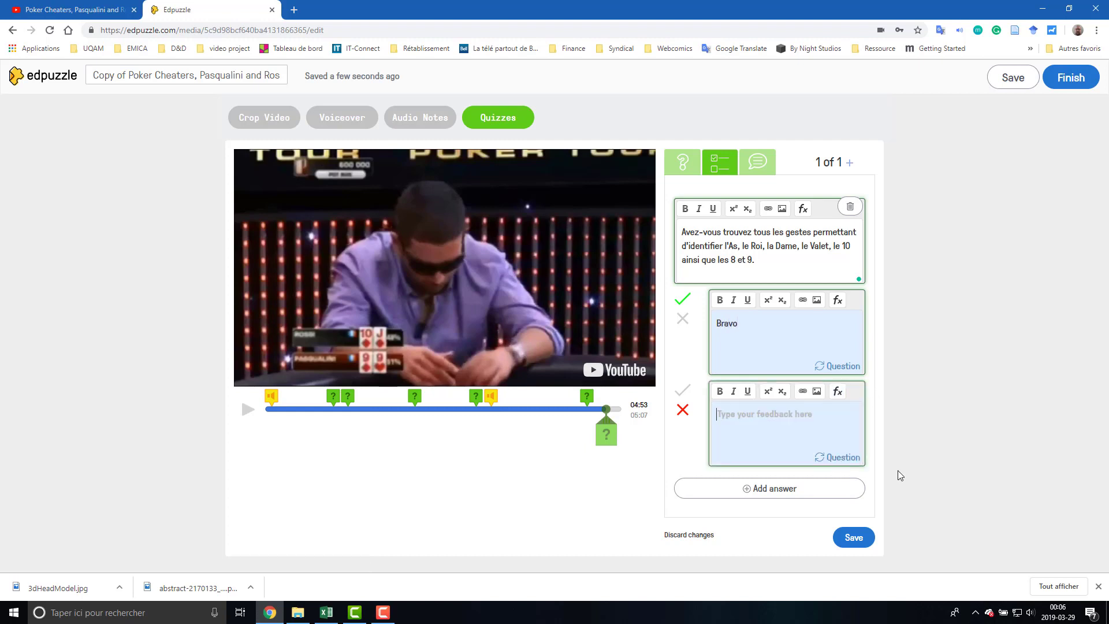
{"action": "type", "text": "Revisite la vidéo et porte une attent"}
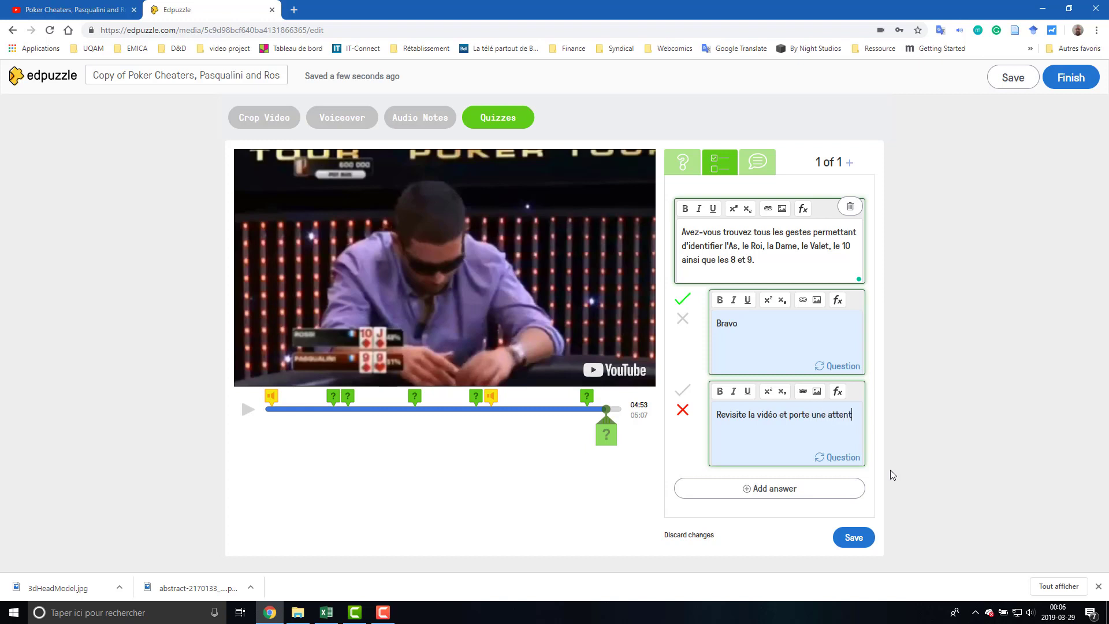
{"action": "type", "text": "ion particulière aux zones du vid"}
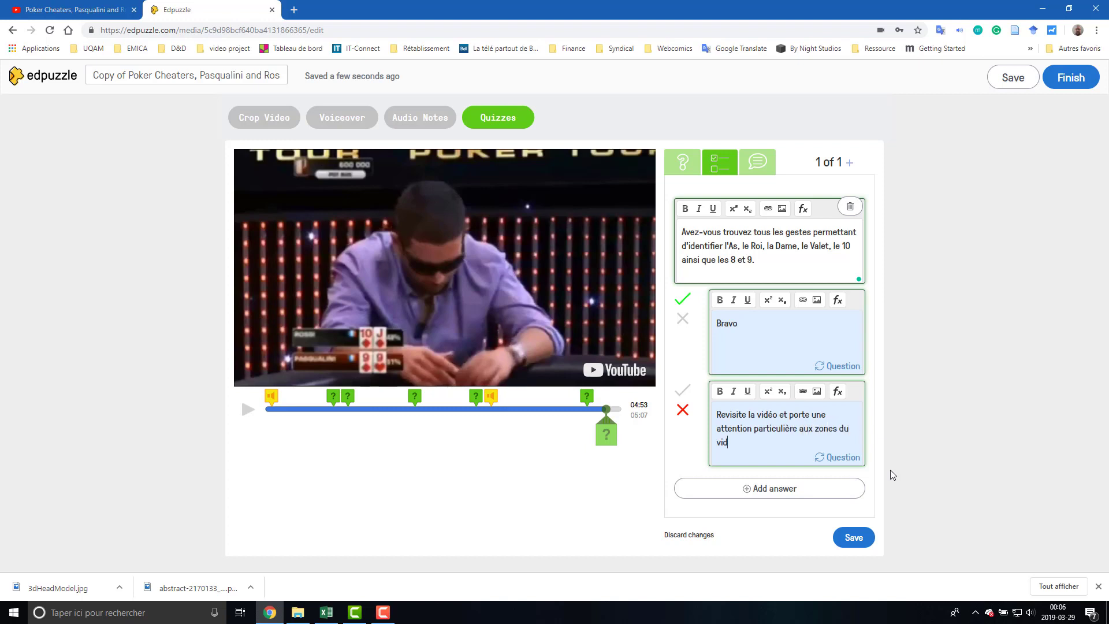
{"action": "key", "text": "BackSpace"}
{"action": "type", "text": "sage."}
{"action": "left_click", "coordinate": [853, 541]}
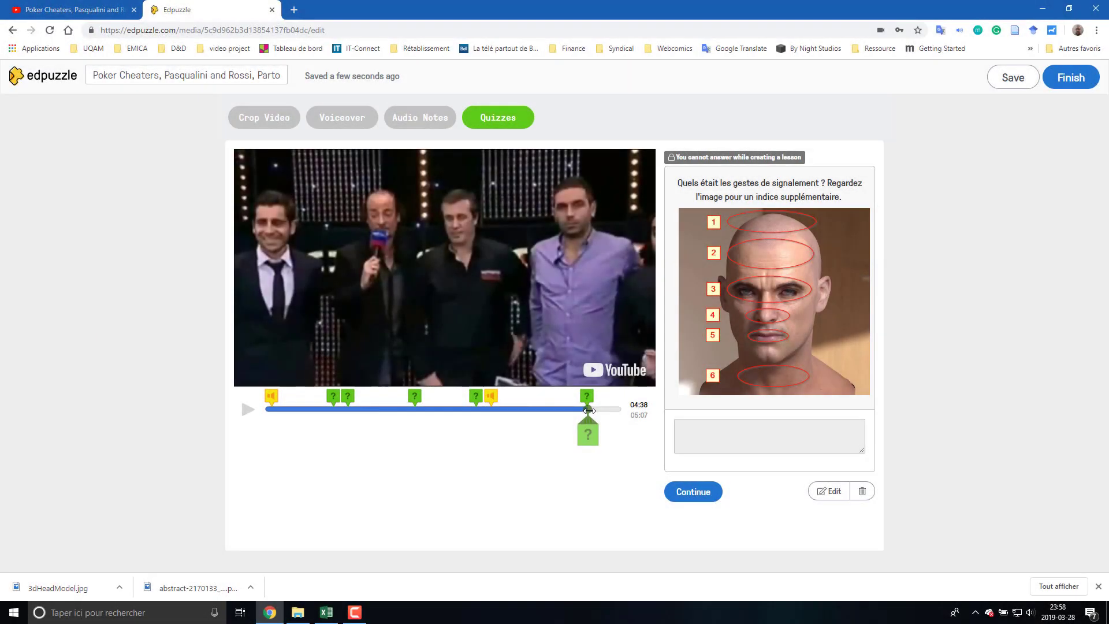
- Save and finish the lesson, and display its public sharing links
{"action": "left_click", "coordinate": [1017, 81]}
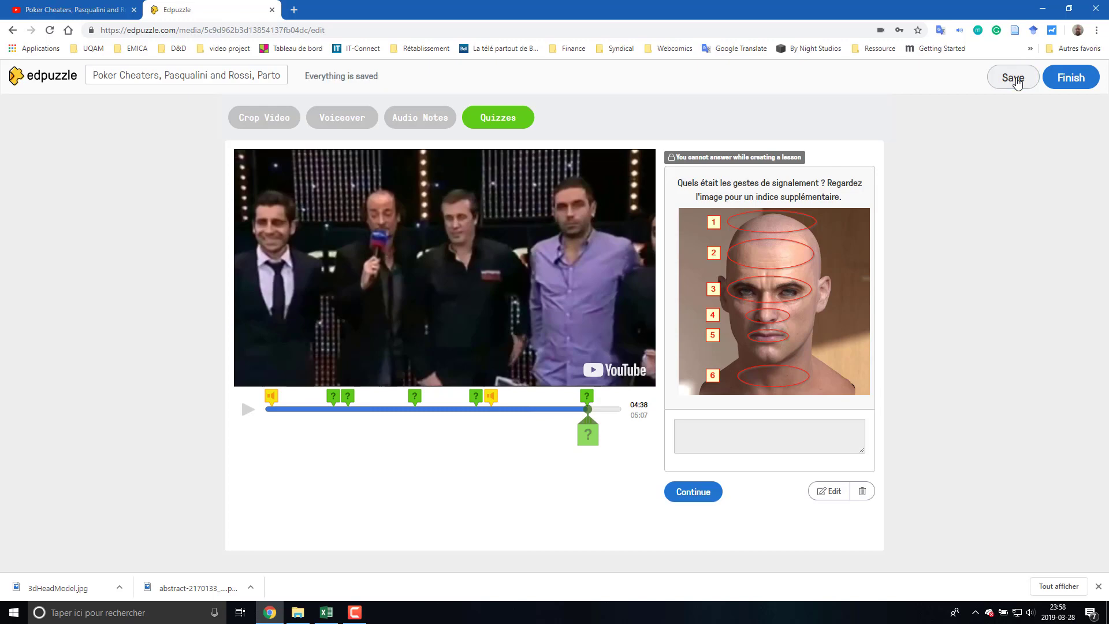
{"action": "left_click", "coordinate": [1075, 80]}
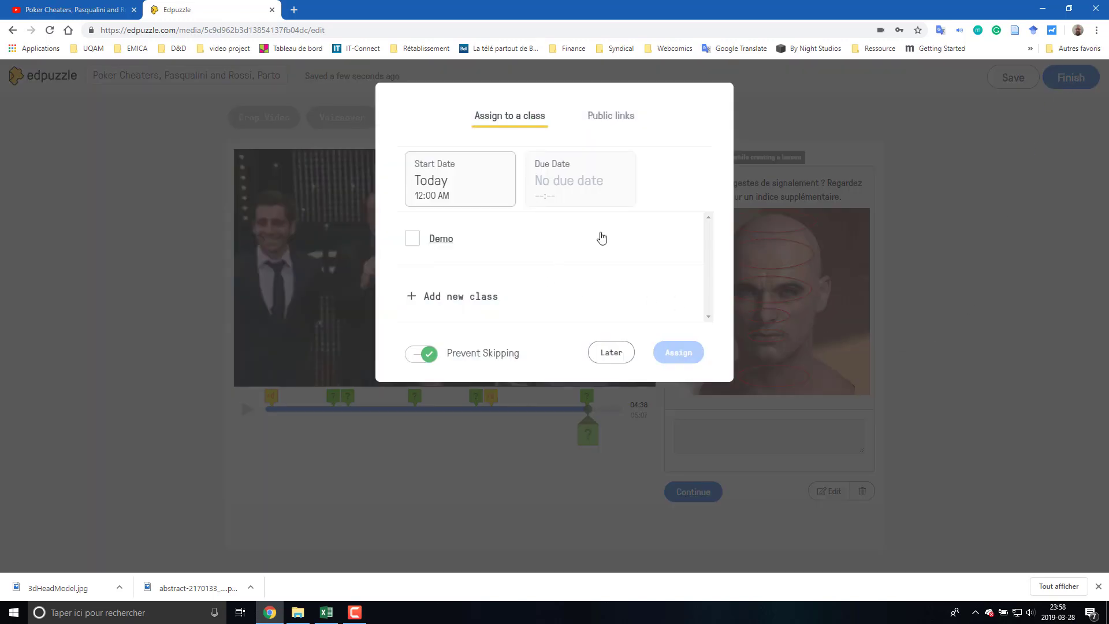
{"action": "left_click", "coordinate": [611, 116]}
{"action": "left_click", "coordinate": [592, 229]}
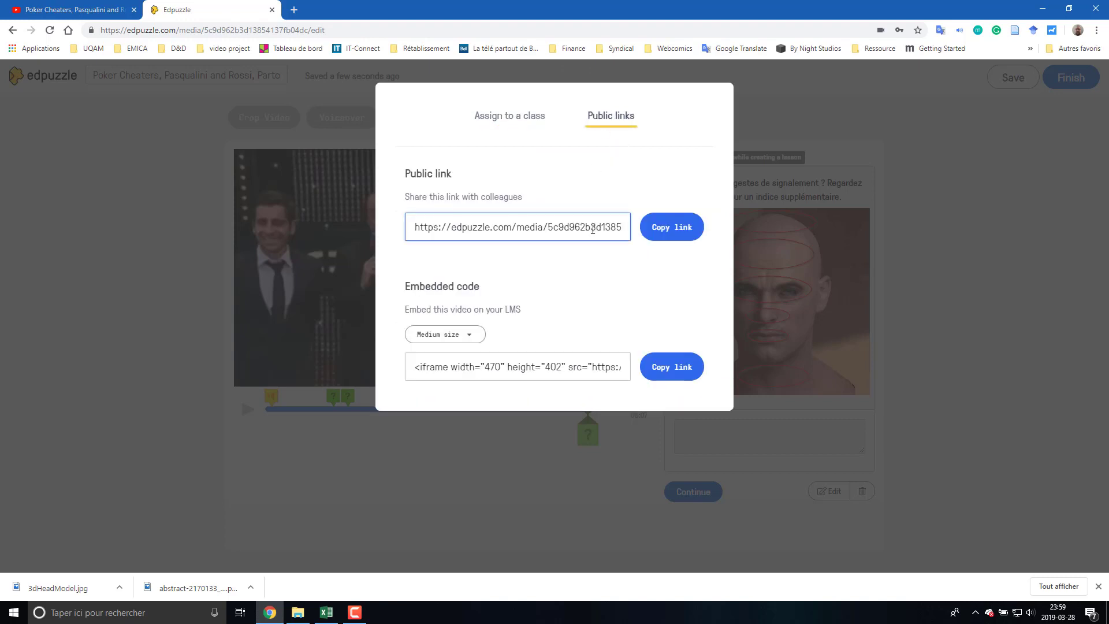
- Return to the class assignment options and select the Demo class
{"action": "left_click", "coordinate": [504, 121]}
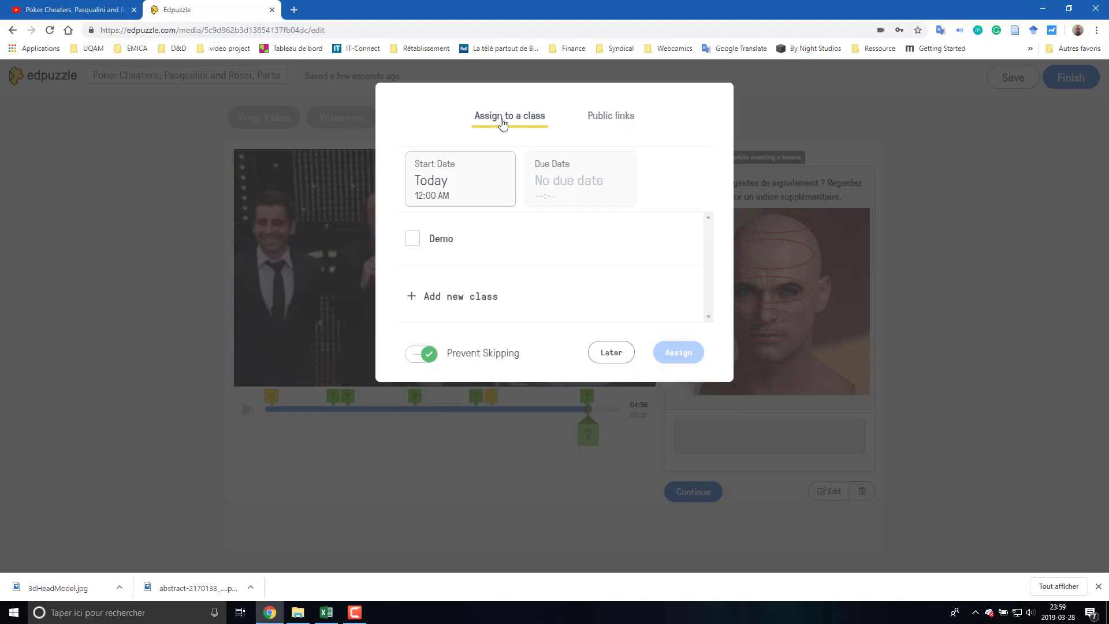
{"action": "left_click", "coordinate": [410, 239]}
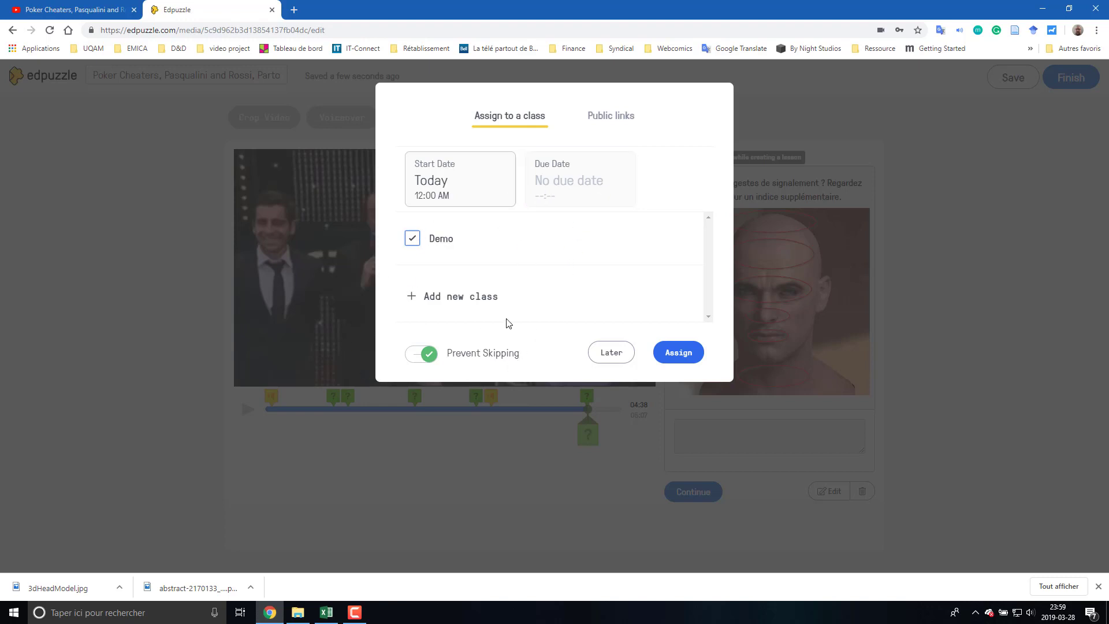
- Copy the lesson's public link, its medium-size embed code, and the public link once more
{"action": "left_click", "coordinate": [613, 116]}
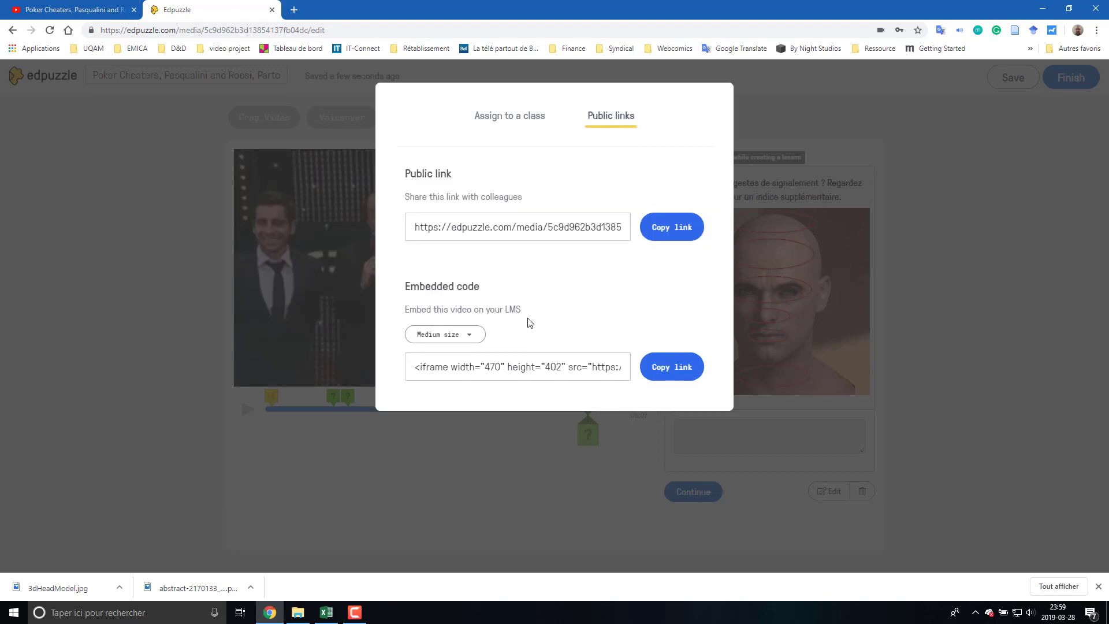
{"action": "left_click_drag", "start_coordinate": [414, 226], "coordinate": [650, 228]}
{"action": "right_click", "coordinate": [604, 227]}
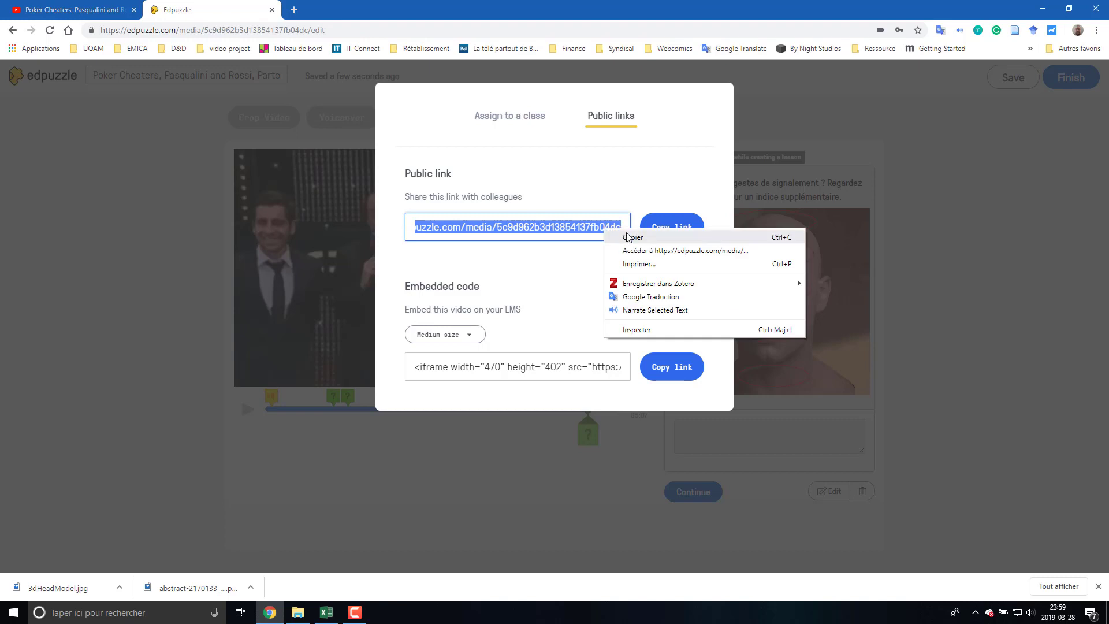
{"action": "left_click", "coordinate": [631, 237]}
{"action": "left_click", "coordinate": [593, 318]}
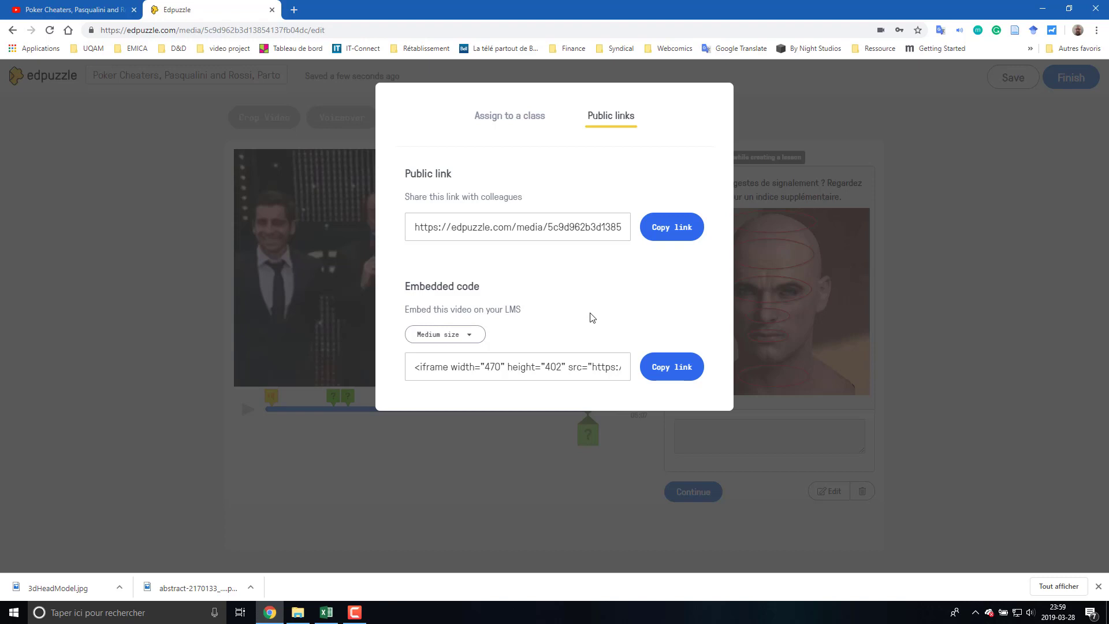
{"action": "left_click", "coordinate": [673, 374]}
{"action": "left_click", "coordinate": [674, 226]}
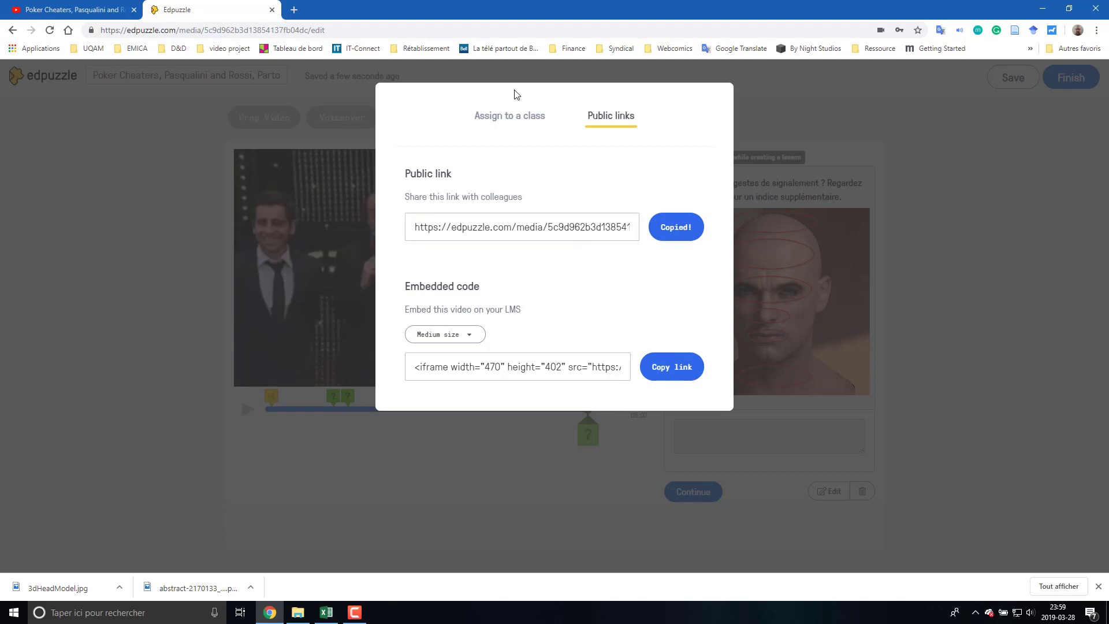
- Postpone the class assignment, open the lesson's preview from My Content and close it again
{"action": "left_click", "coordinate": [516, 121]}
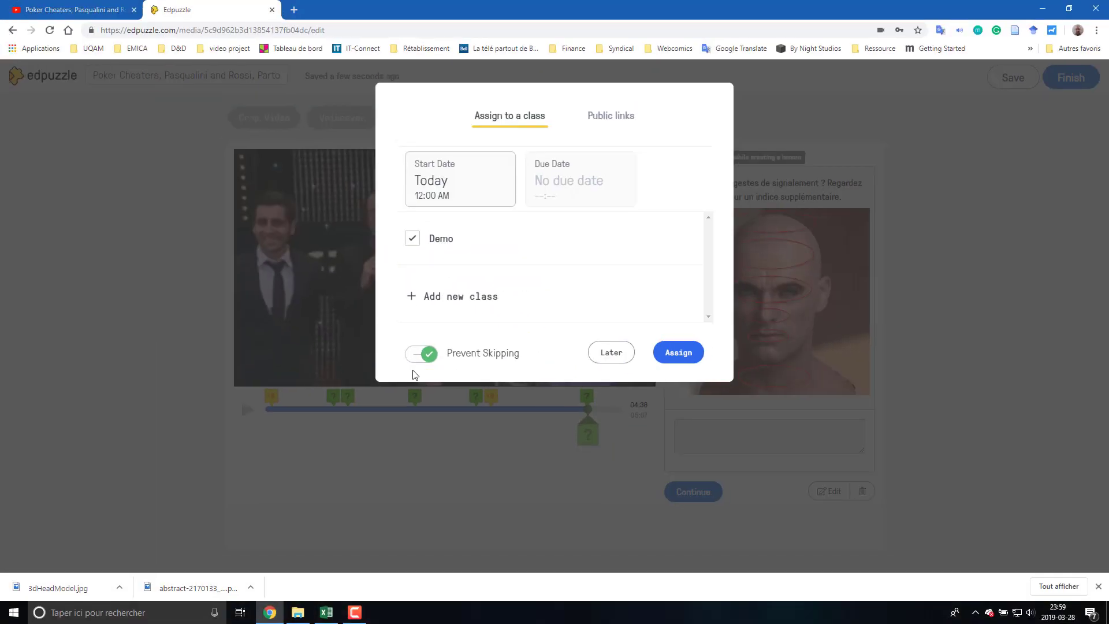
{"action": "left_click", "coordinate": [607, 360]}
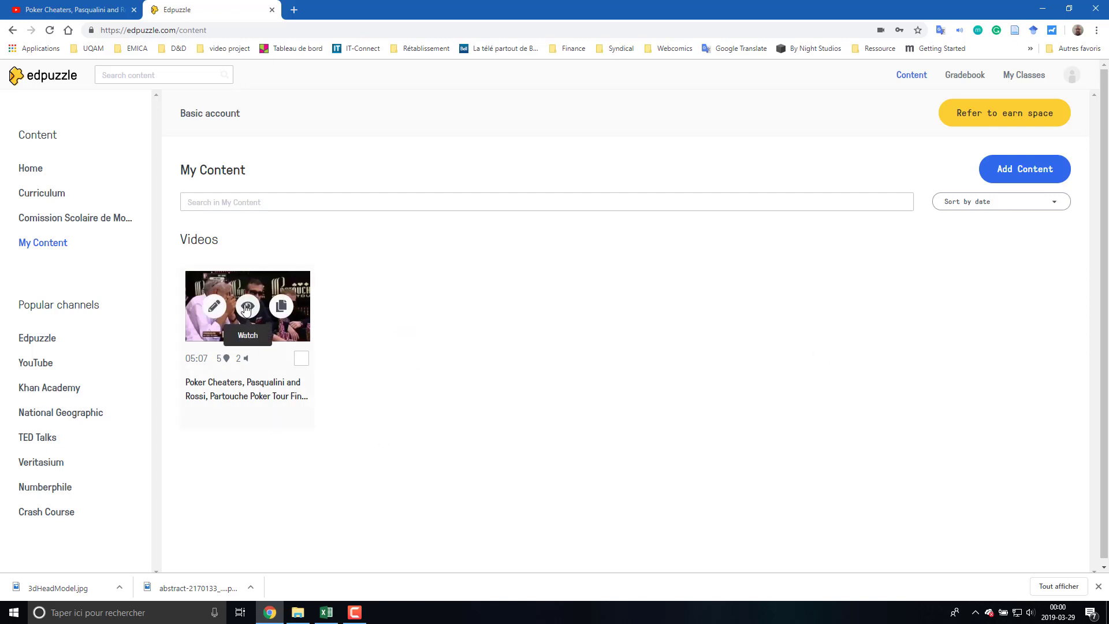
{"action": "left_click", "coordinate": [246, 307]}
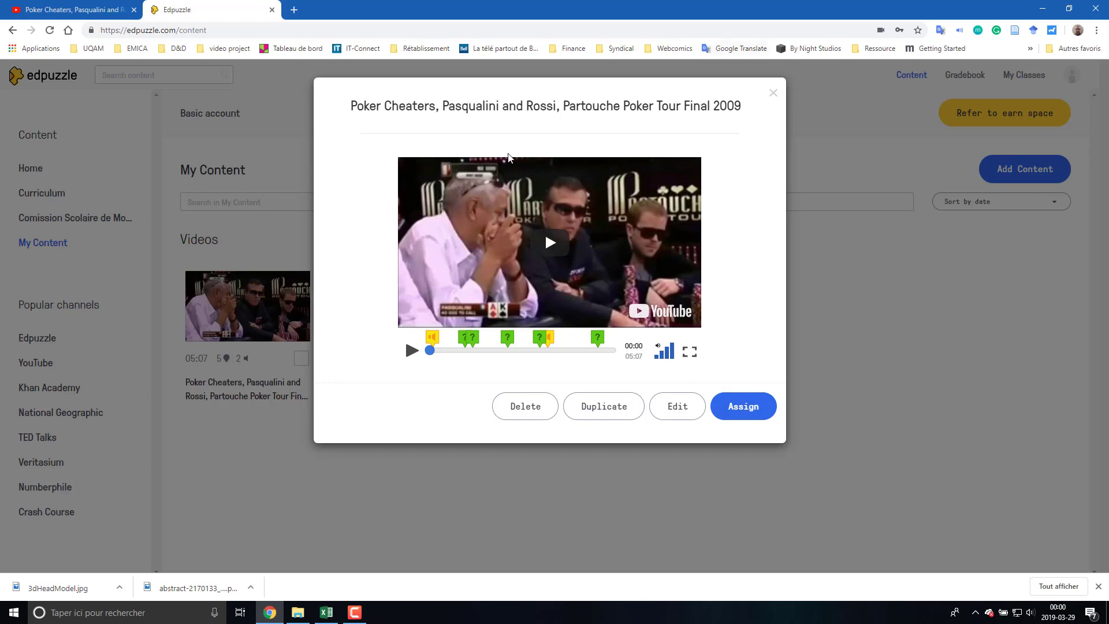
{"action": "left_click", "coordinate": [884, 462]}
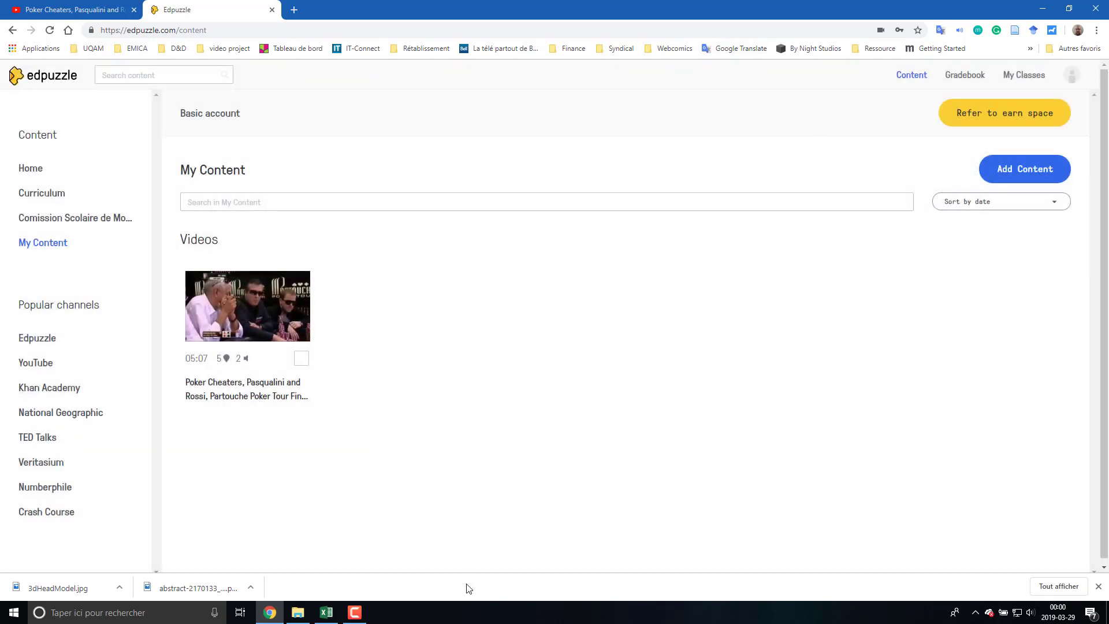